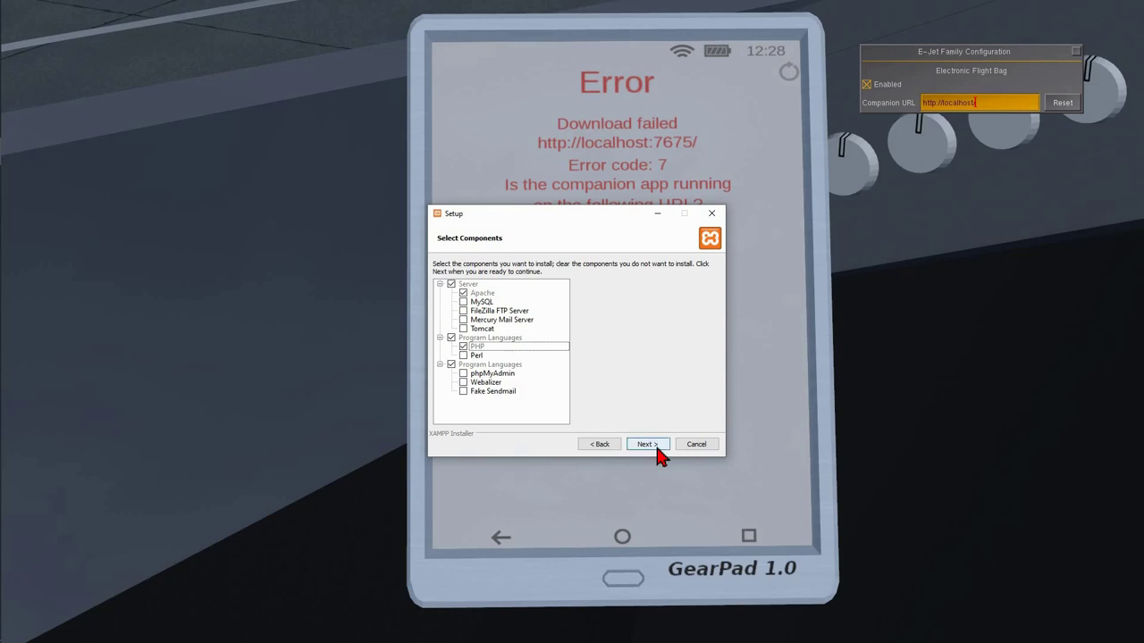
Step: Install XAMPP with the Apache and PHP components into C:\xampp, using English, and finish the setup without starting the Control Panel
left_click(649, 449)
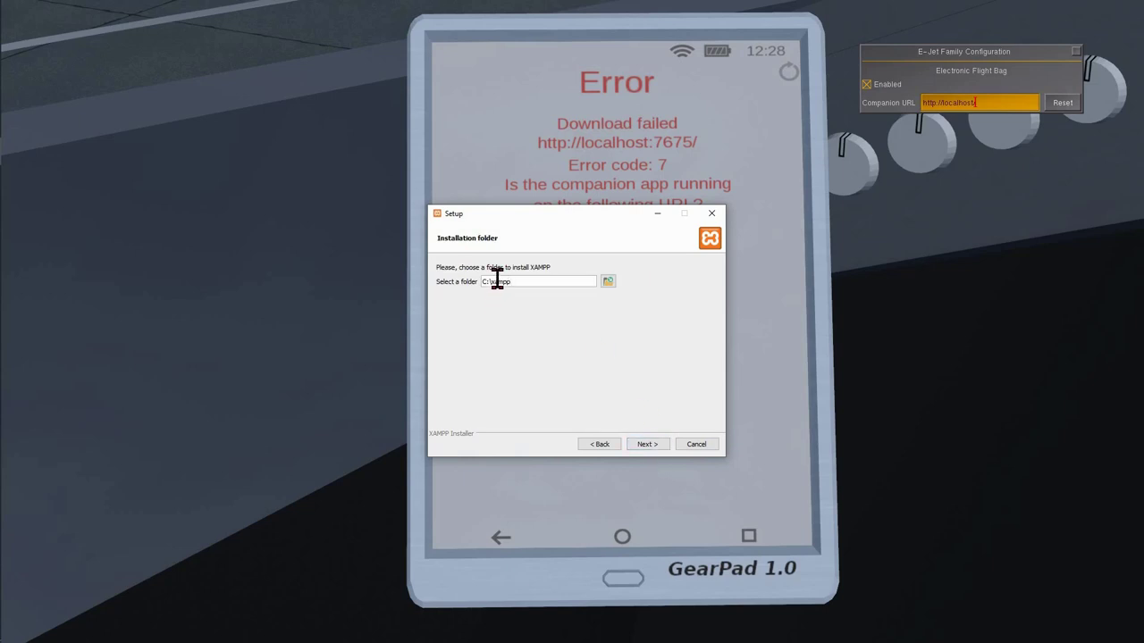
left_click(643, 446)
left_click(568, 287)
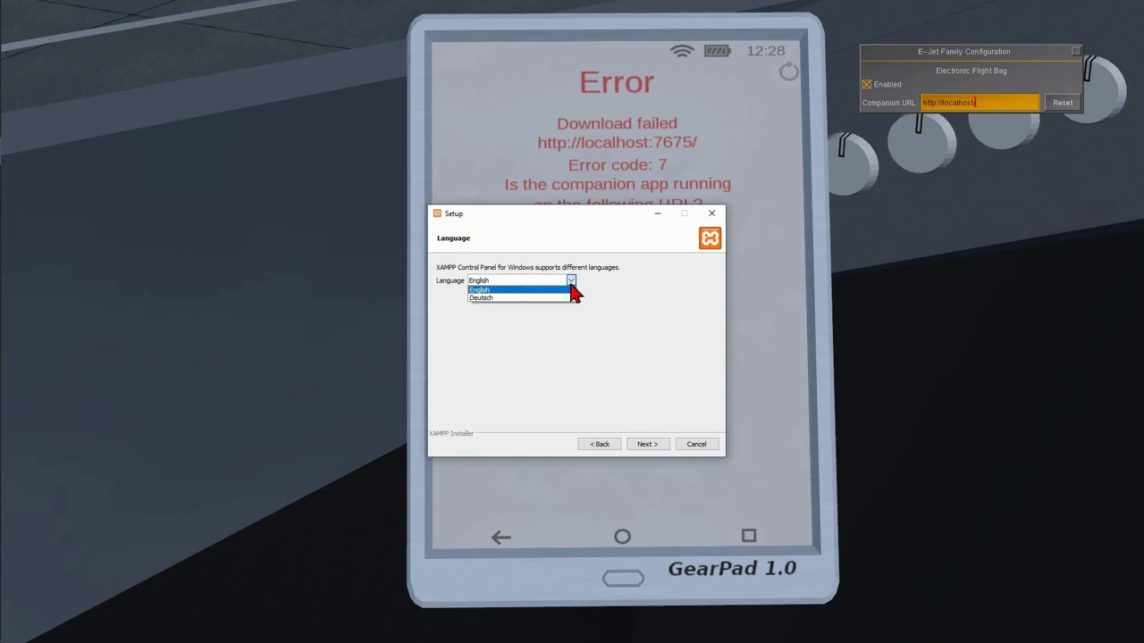
left_click(570, 292)
left_click(644, 444)
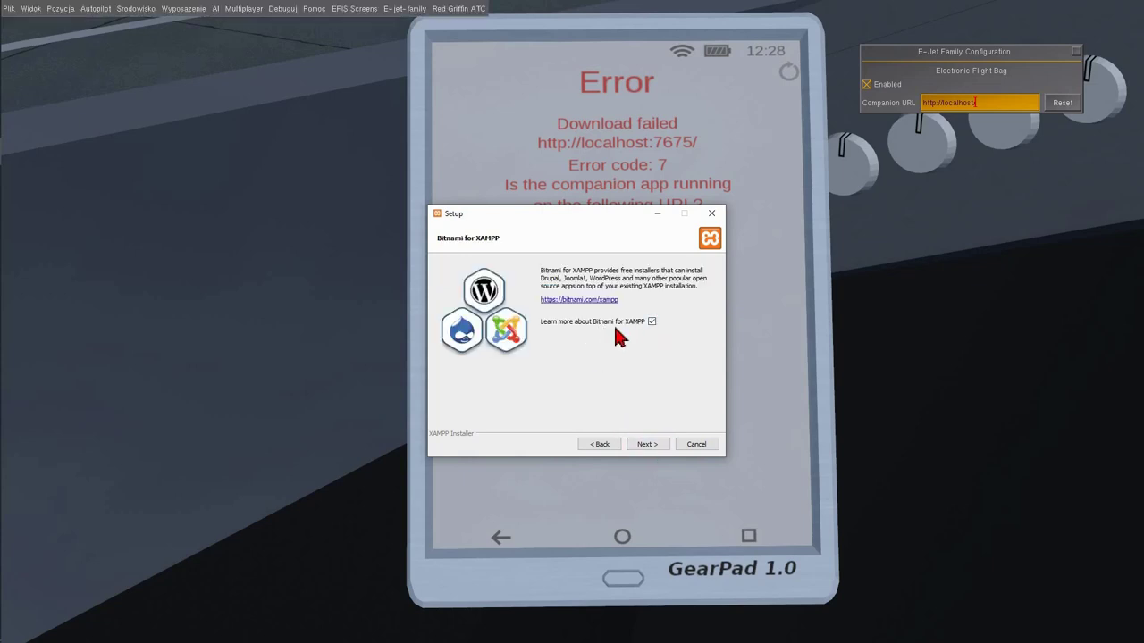
left_click(645, 447)
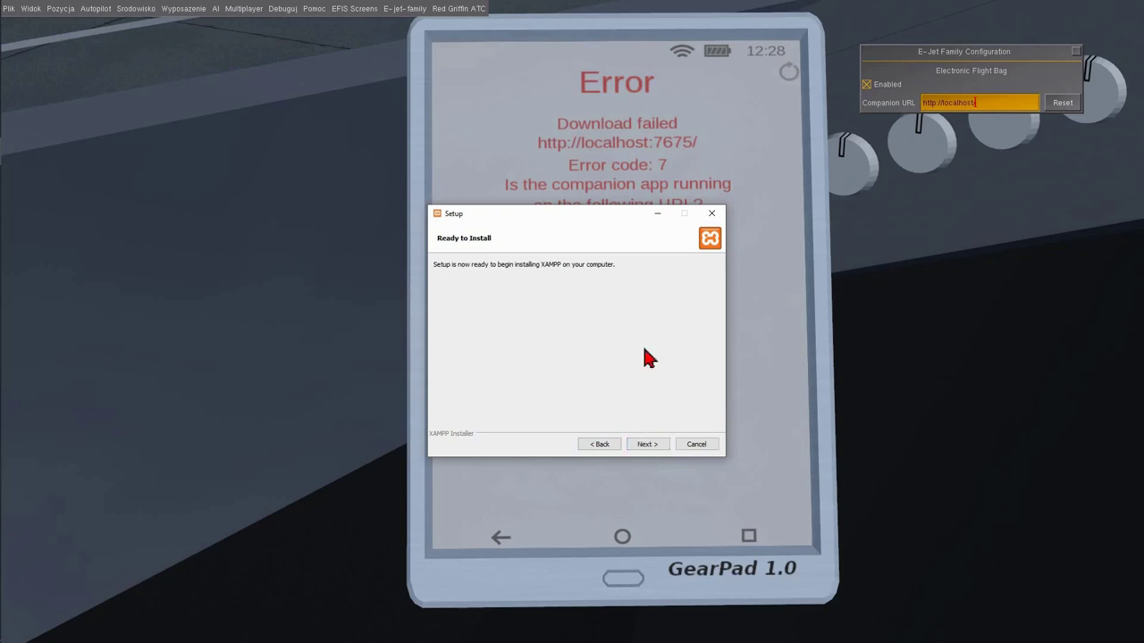
left_click(640, 444)
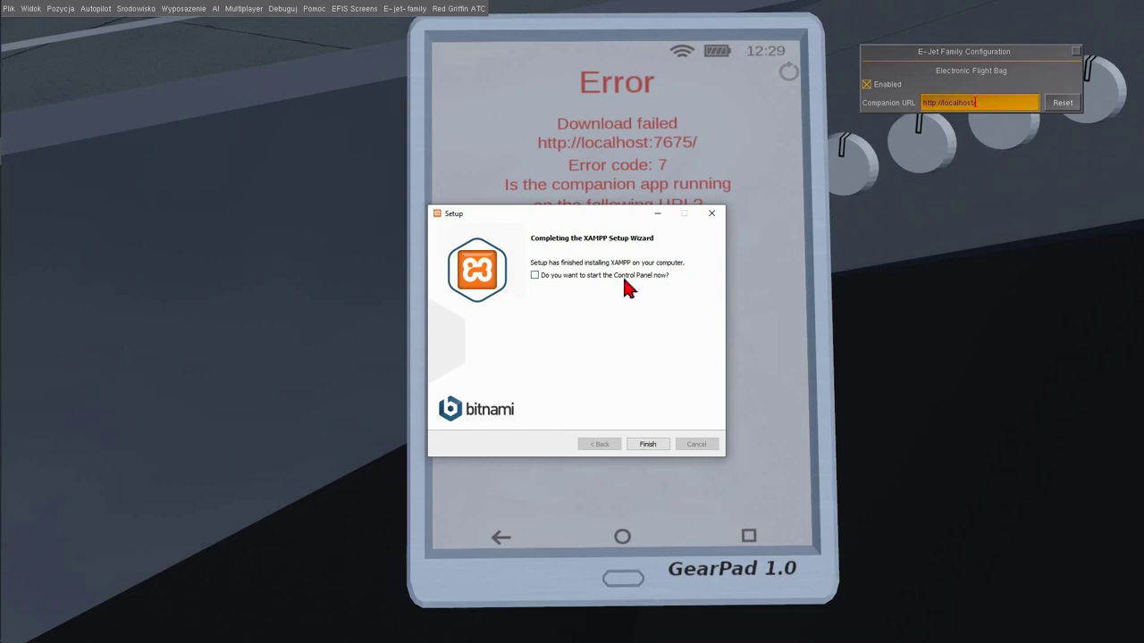
left_click(647, 445)
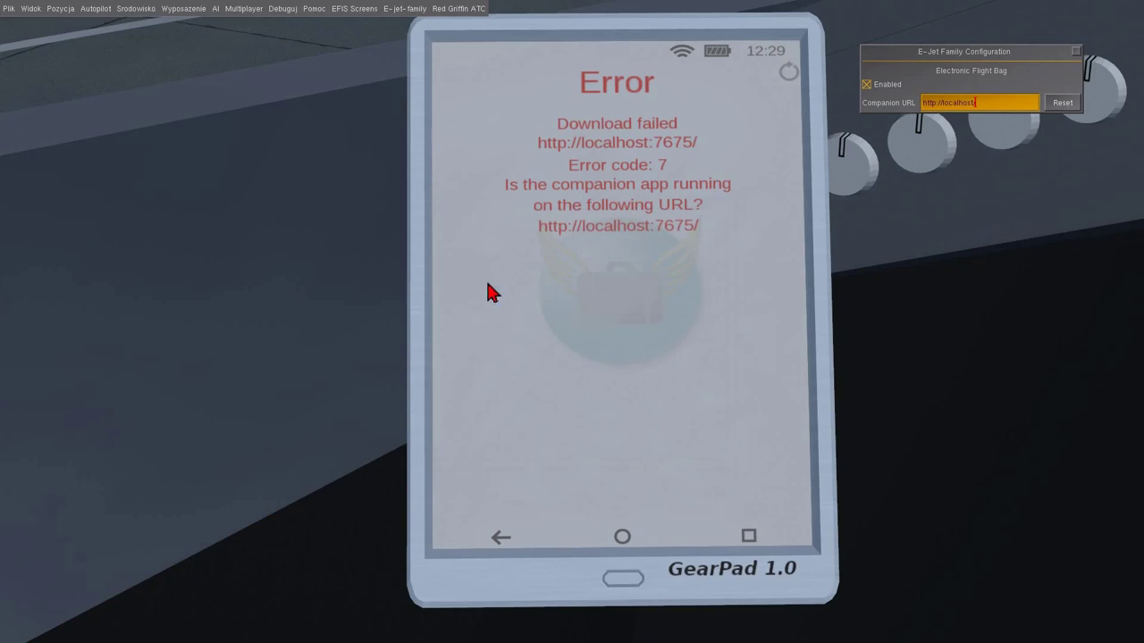
Step: Switch to File Explorer and open the xampp folder on drive C: to find the control panel executable
key("super+e")
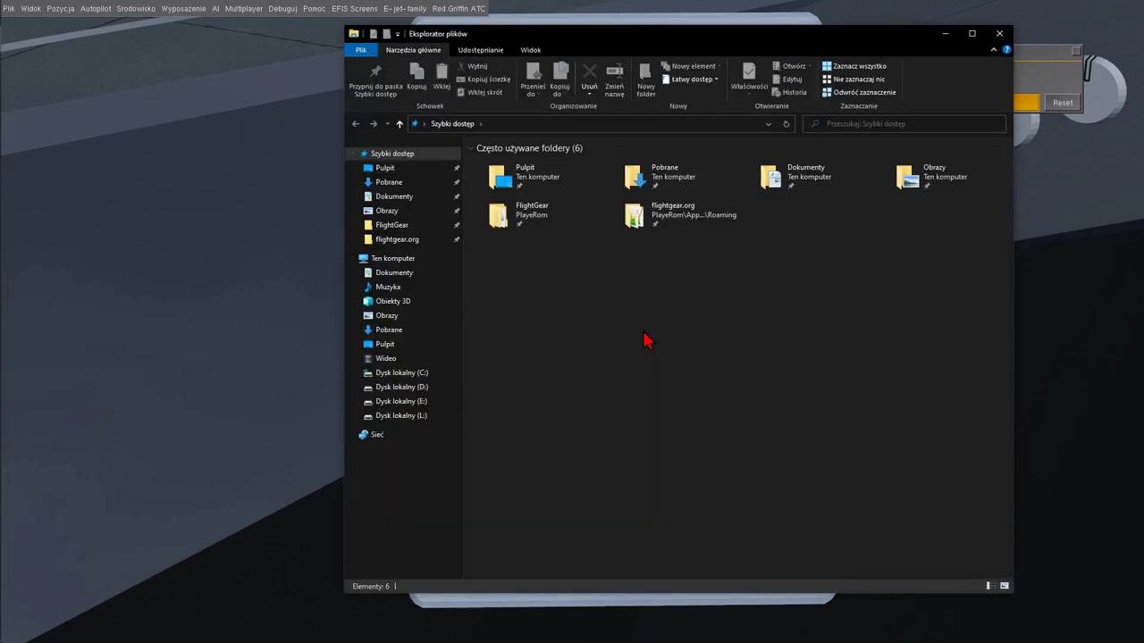
left_click(403, 375)
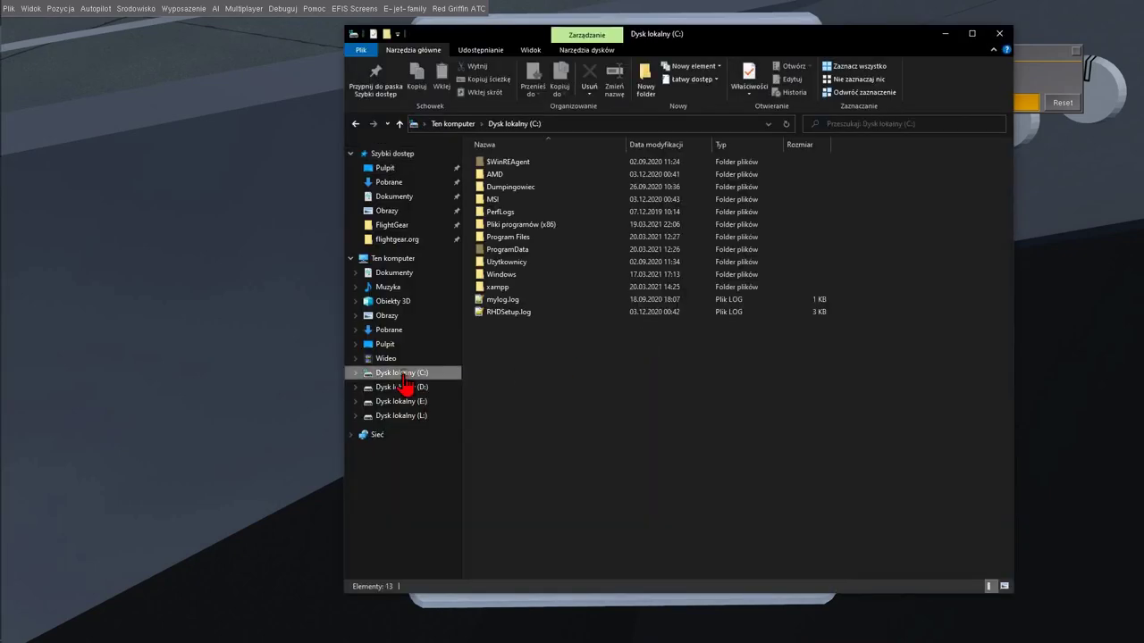
left_click(488, 288)
double_click(490, 288)
scroll(572, 322, "down", 4)
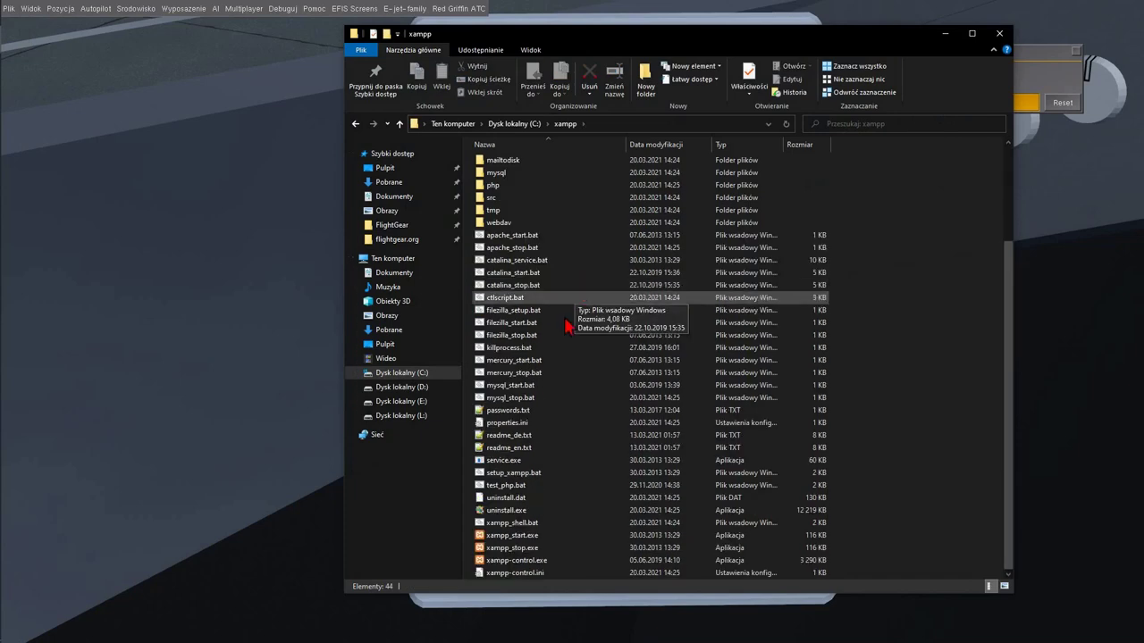
Step: Set xampp-control.exe to always run as administrator in its compatibility properties
left_click(518, 560)
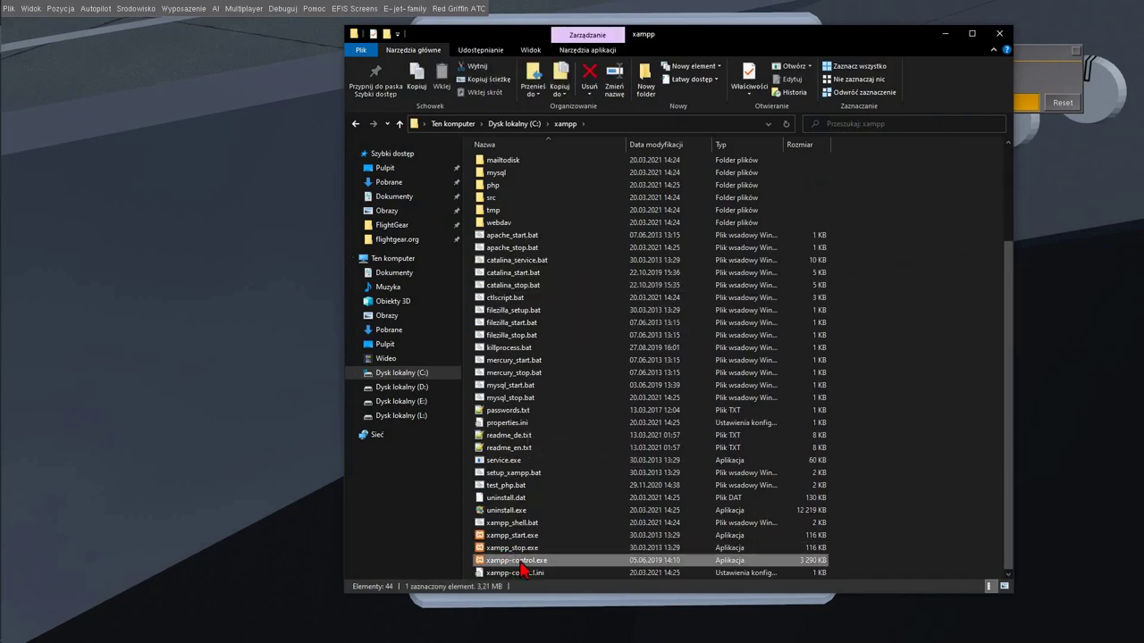
right_click(520, 563)
left_click(541, 557)
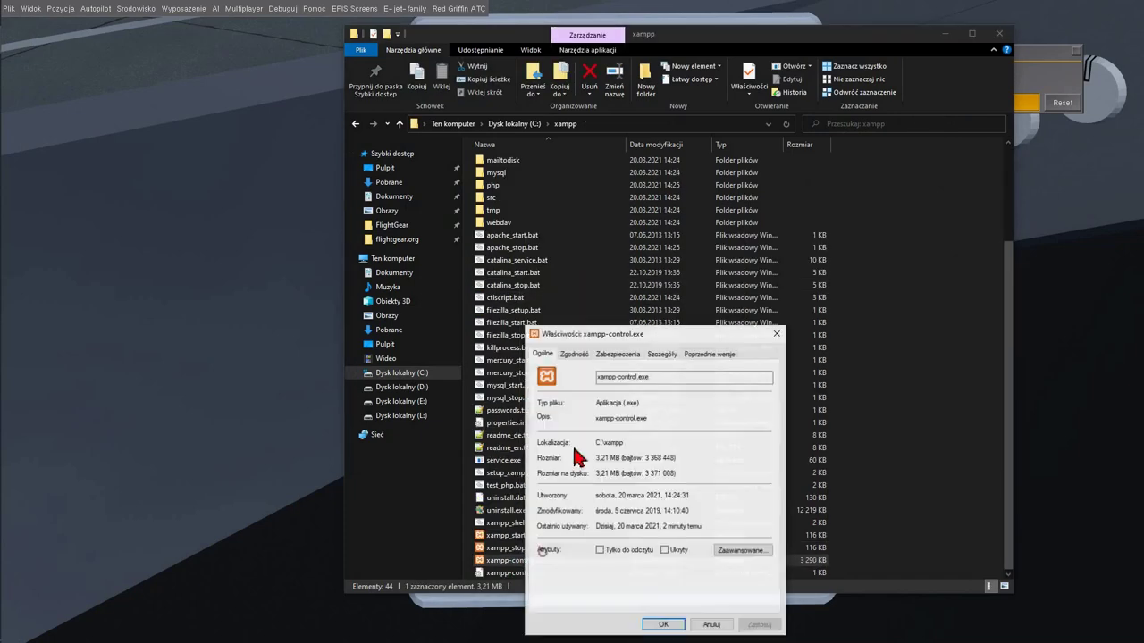
left_click(577, 355)
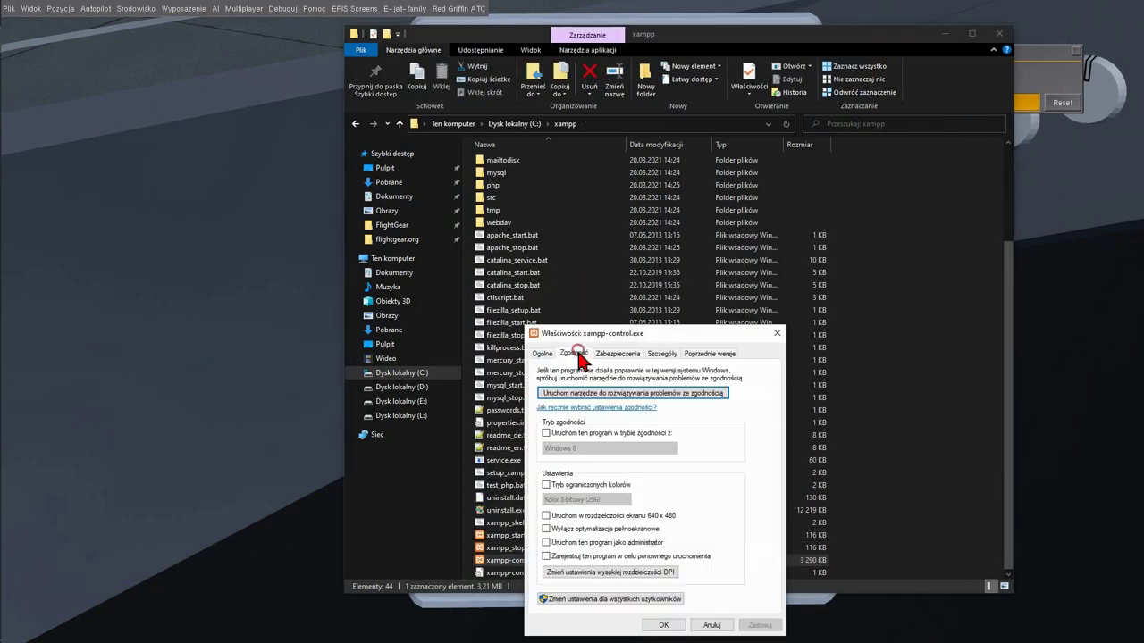
left_click(546, 544)
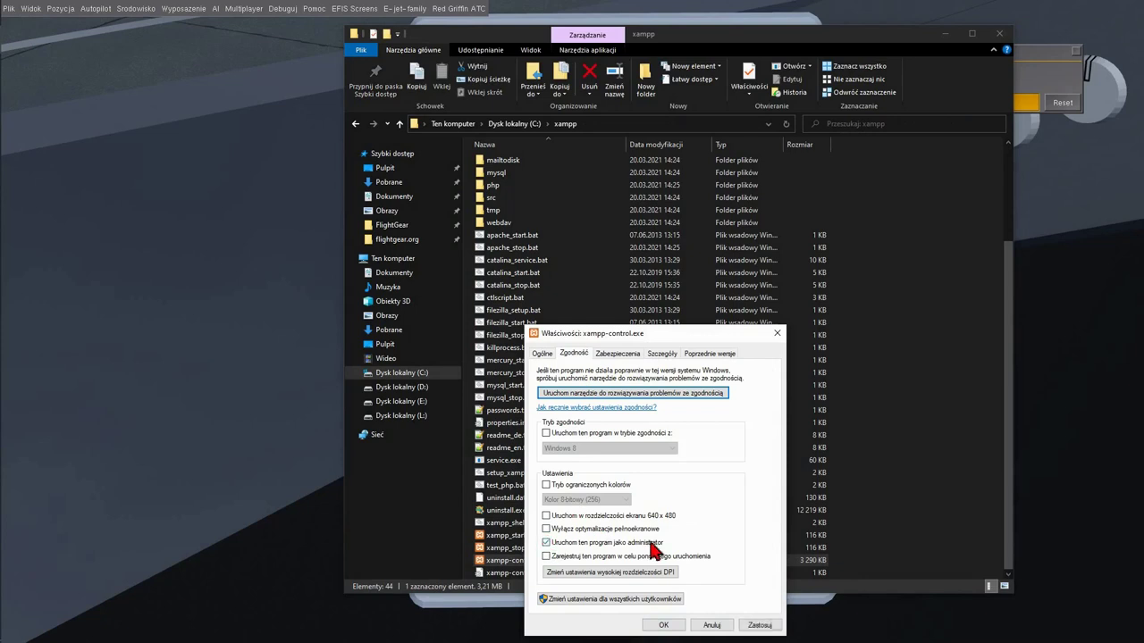
left_click(665, 624)
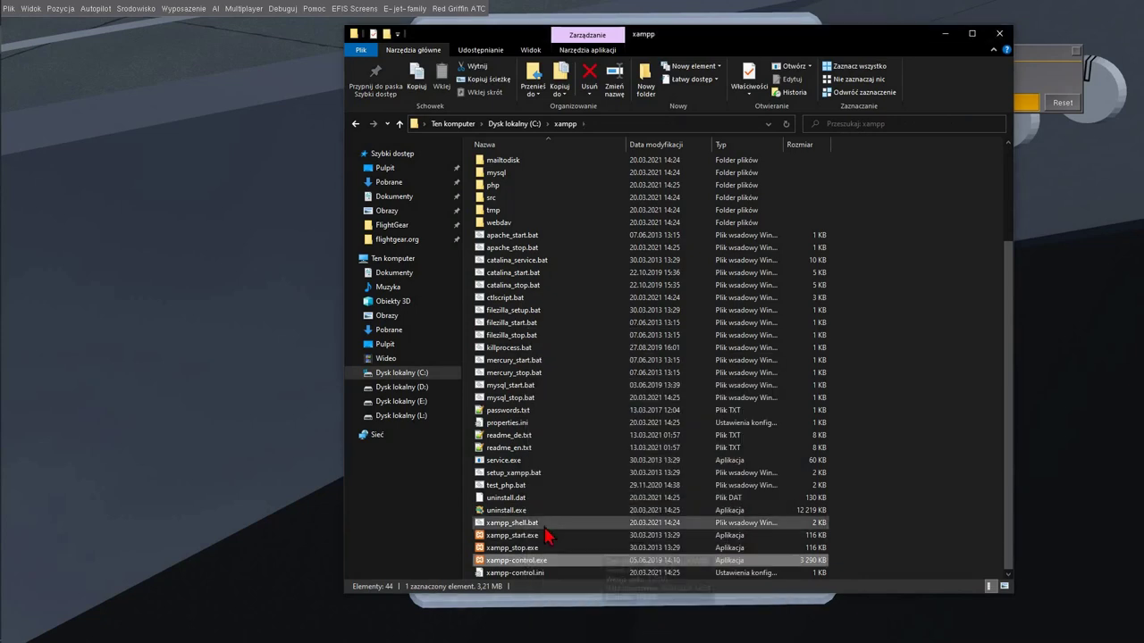
Step: Launch xampp-control.exe and start the Apache module
left_click(526, 548)
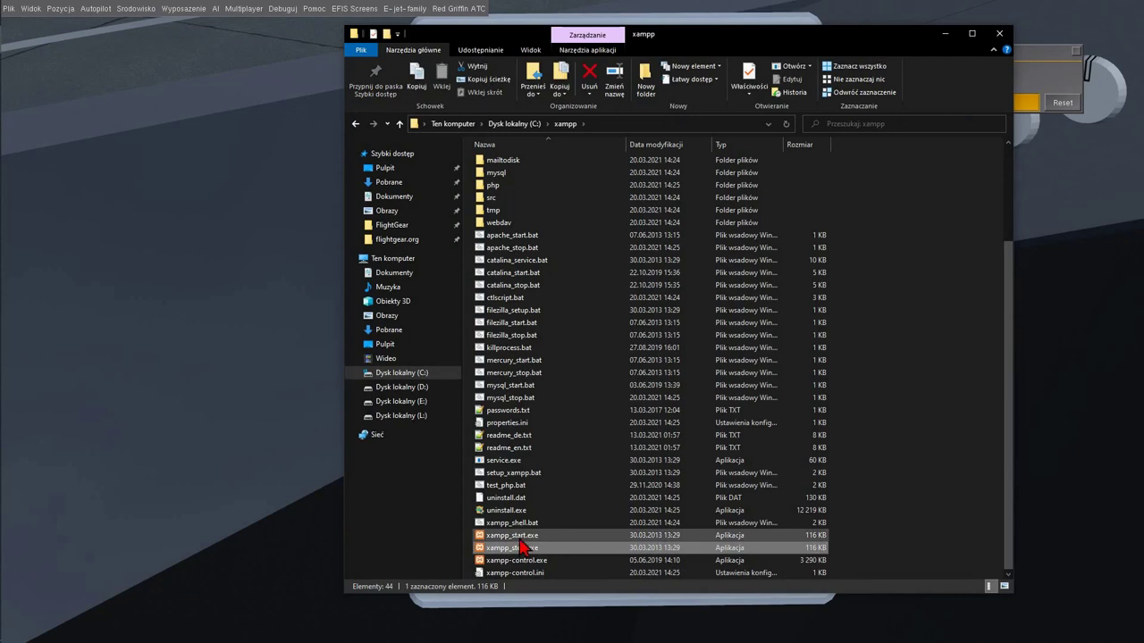
left_click(524, 561)
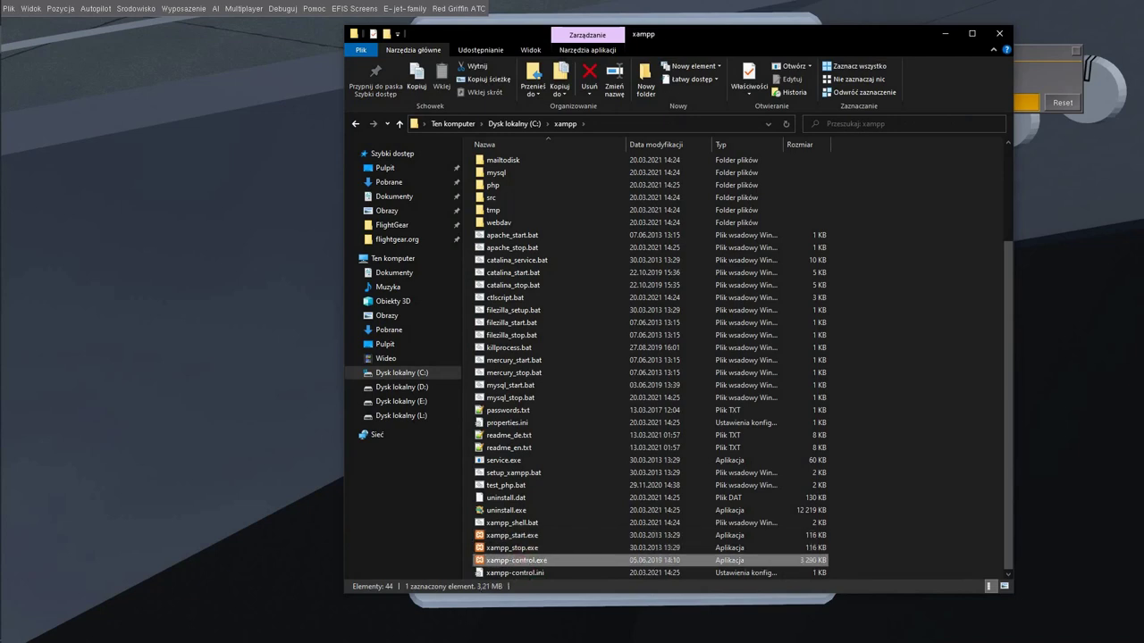
double_click(519, 559)
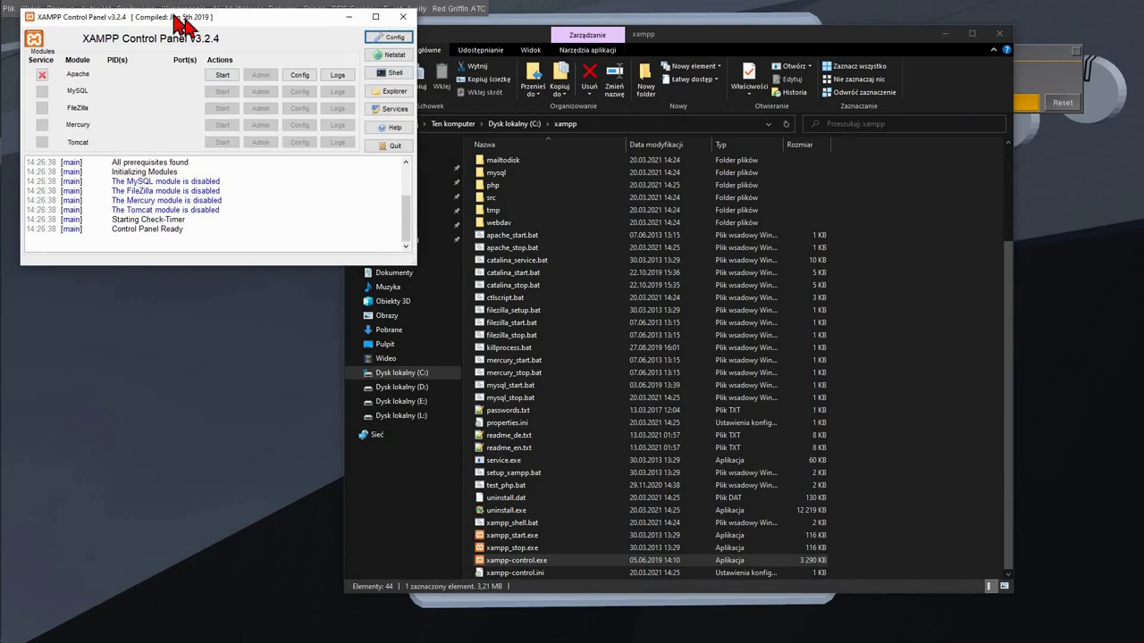
left_click(244, 87)
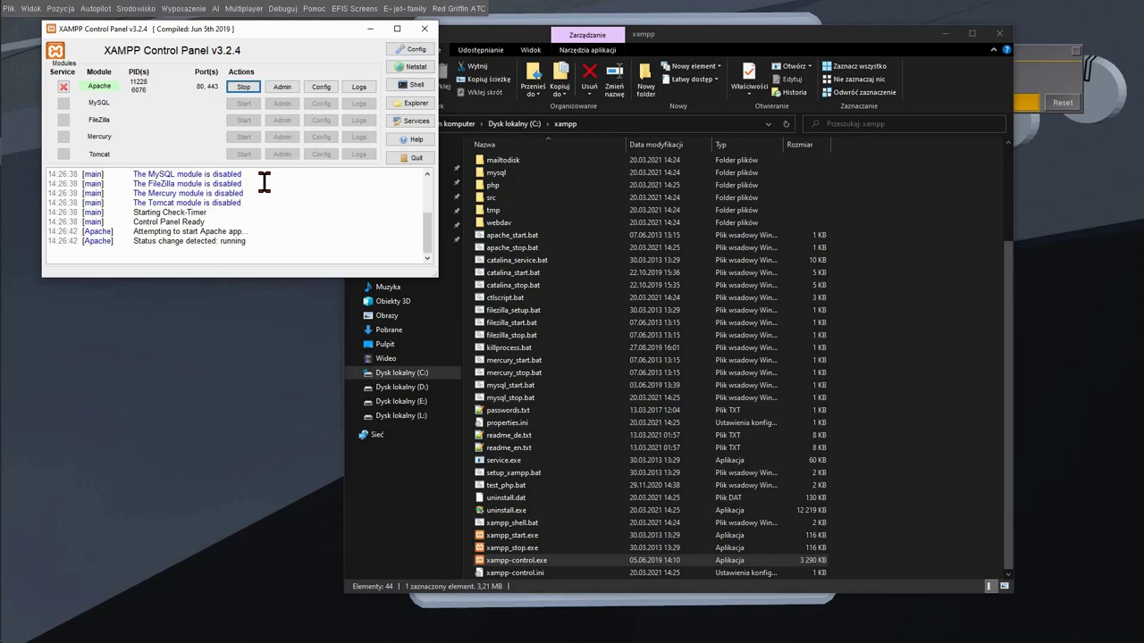
Step: Minimise the XAMPP Control Panel and File Explorer, and reopen FlightBag from the GearPad home screen in FlightGear
left_click(370, 29)
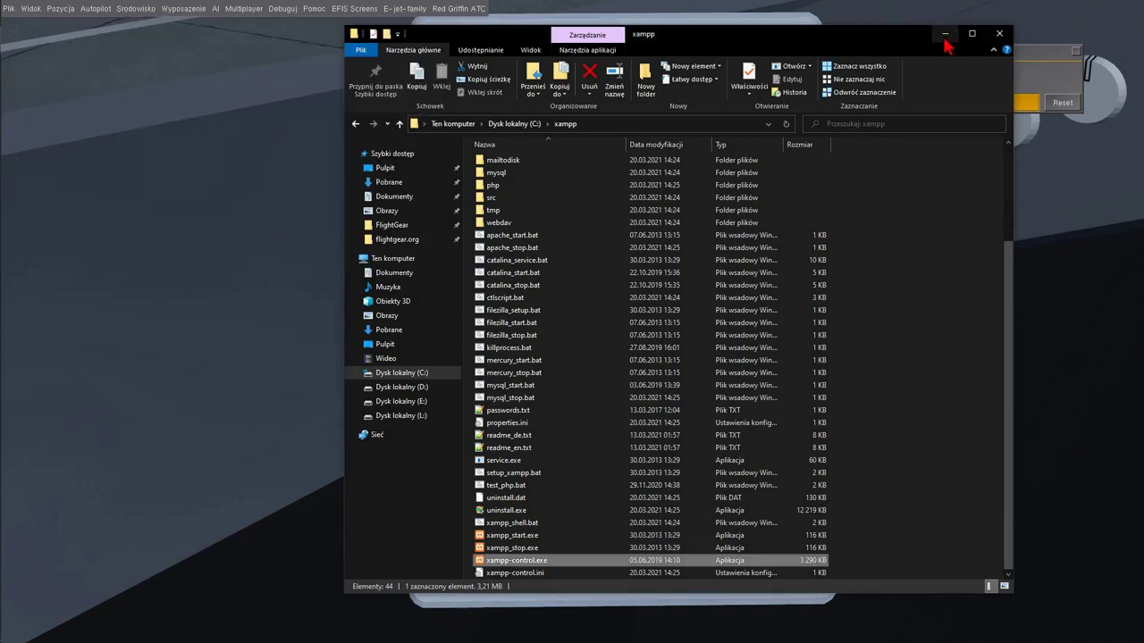
left_click(943, 33)
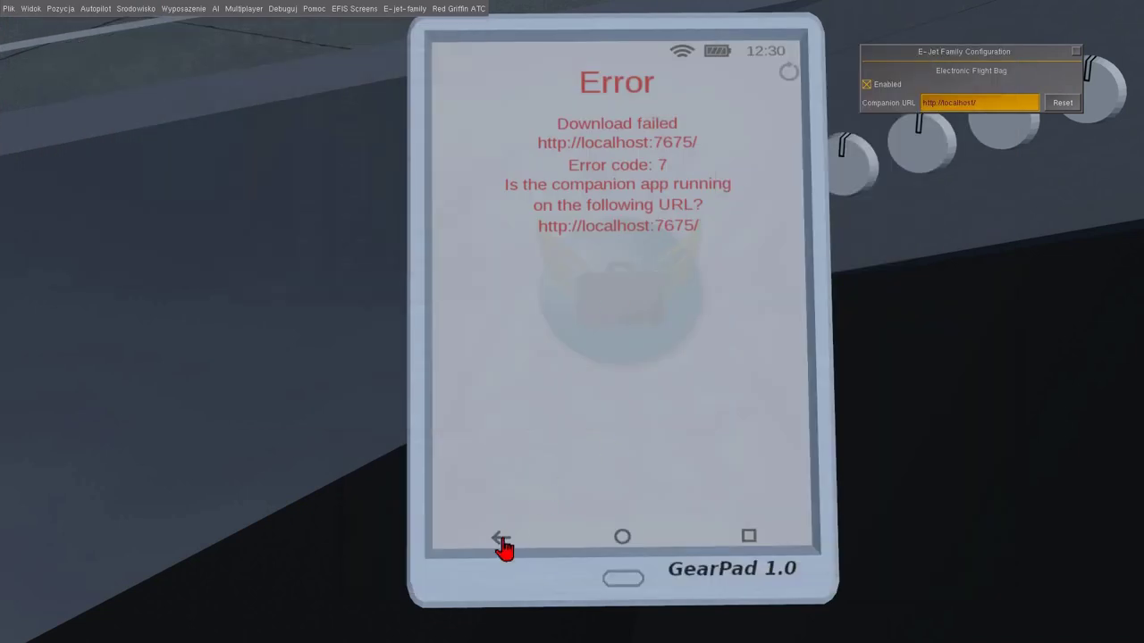
left_click(622, 540)
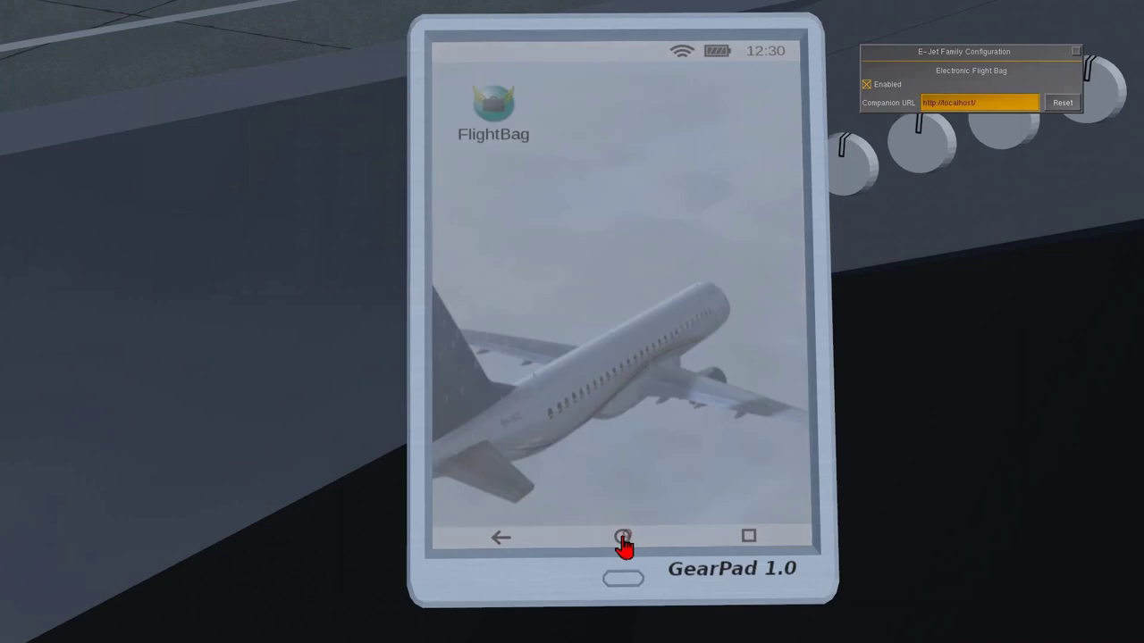
left_click(523, 127)
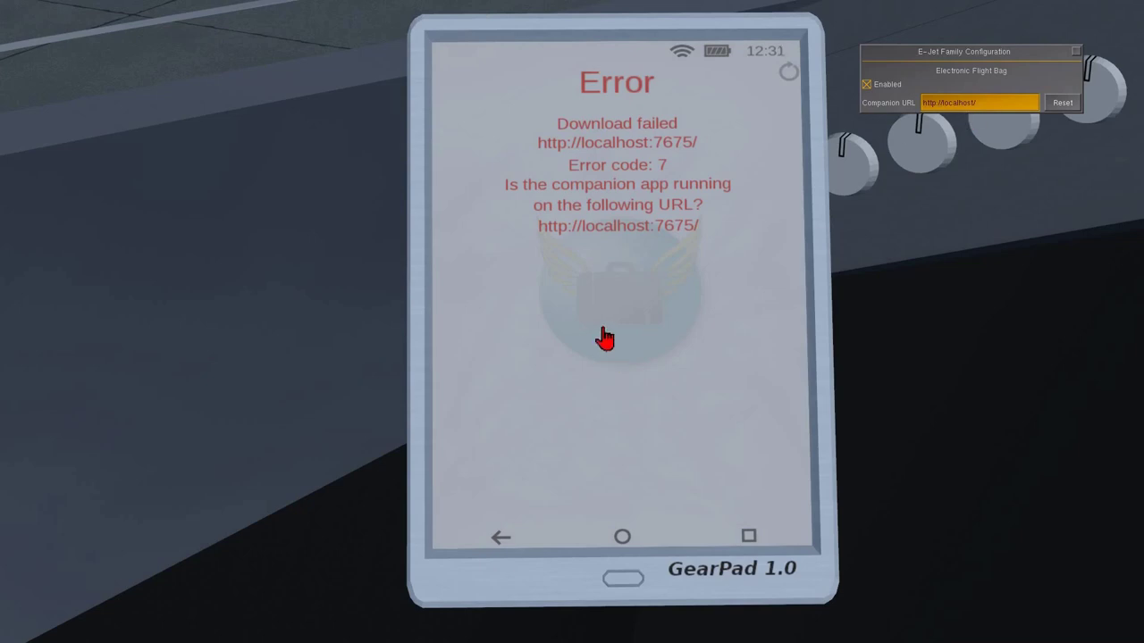
Step: Switch back to File Explorer, open the htdocs folder inside C:\xampp, and move the window away from the configuration dialog
key("alt+Tab")
scroll(590, 303, "up", 4)
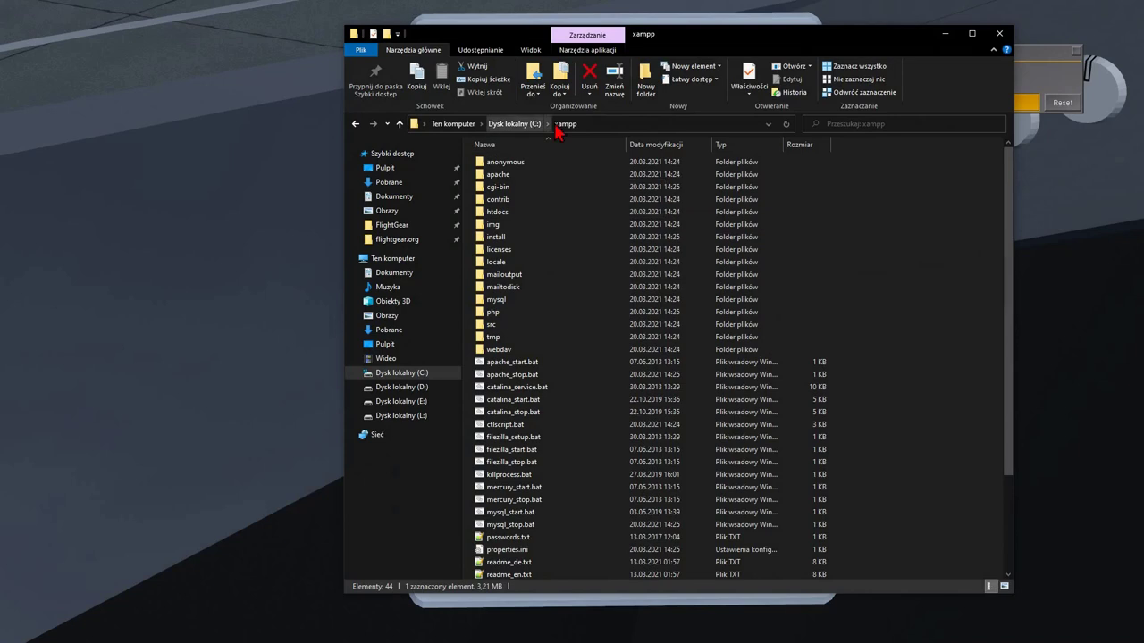
double_click(500, 216)
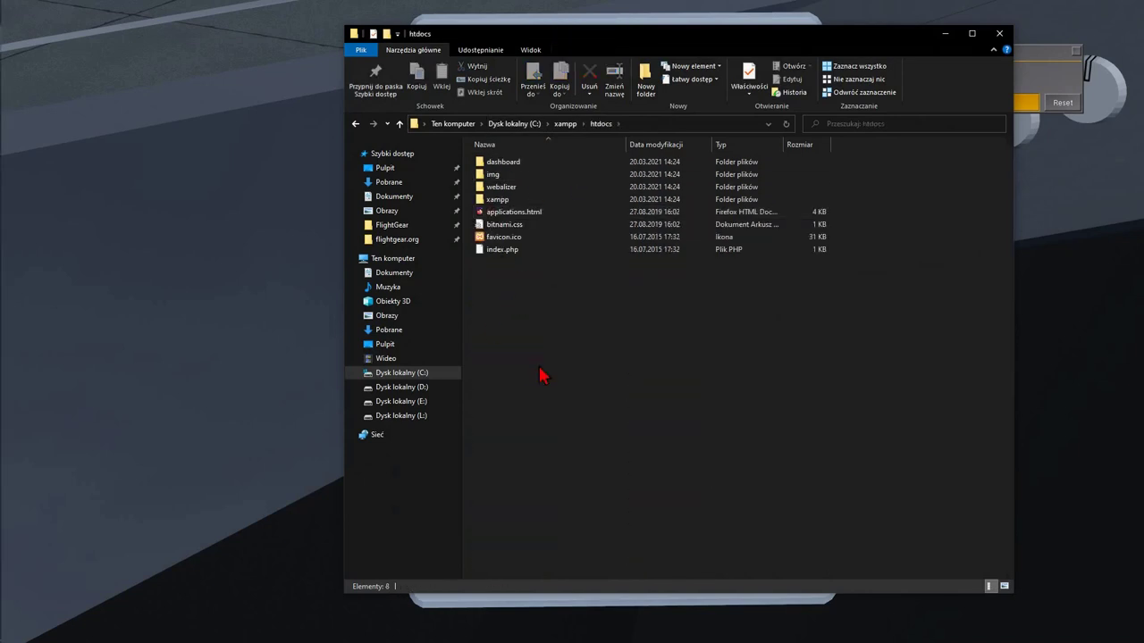
left_click_drag(625, 26, 337, 51)
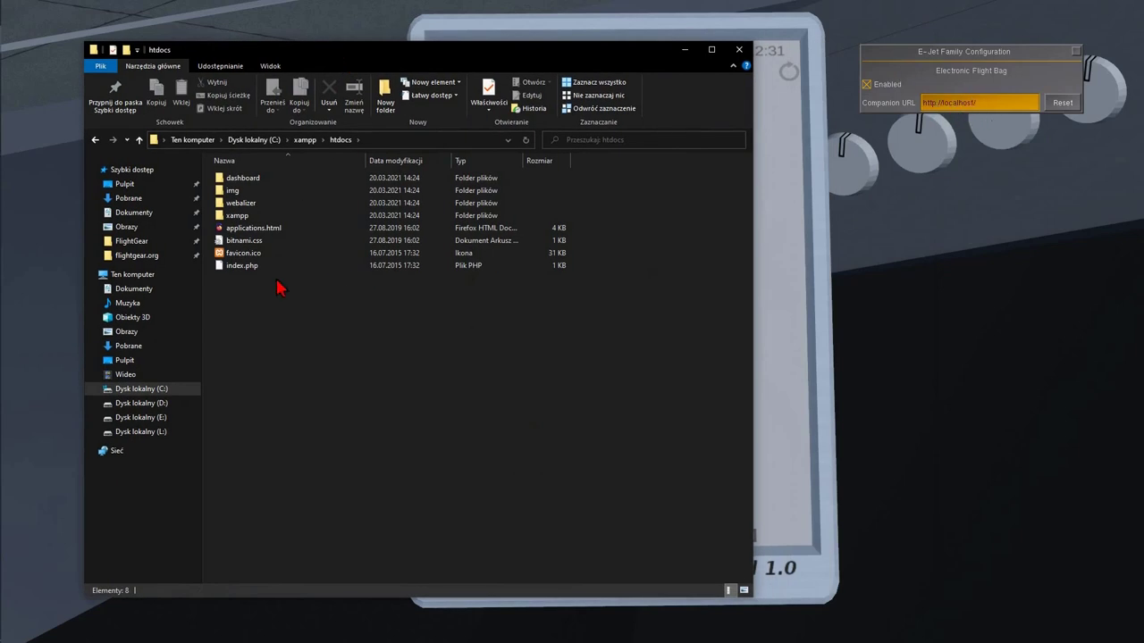
Step: Select index.php, move the htdocs window clear of the tablet's refresh control, and reload the FlightBag page
left_click(226, 272)
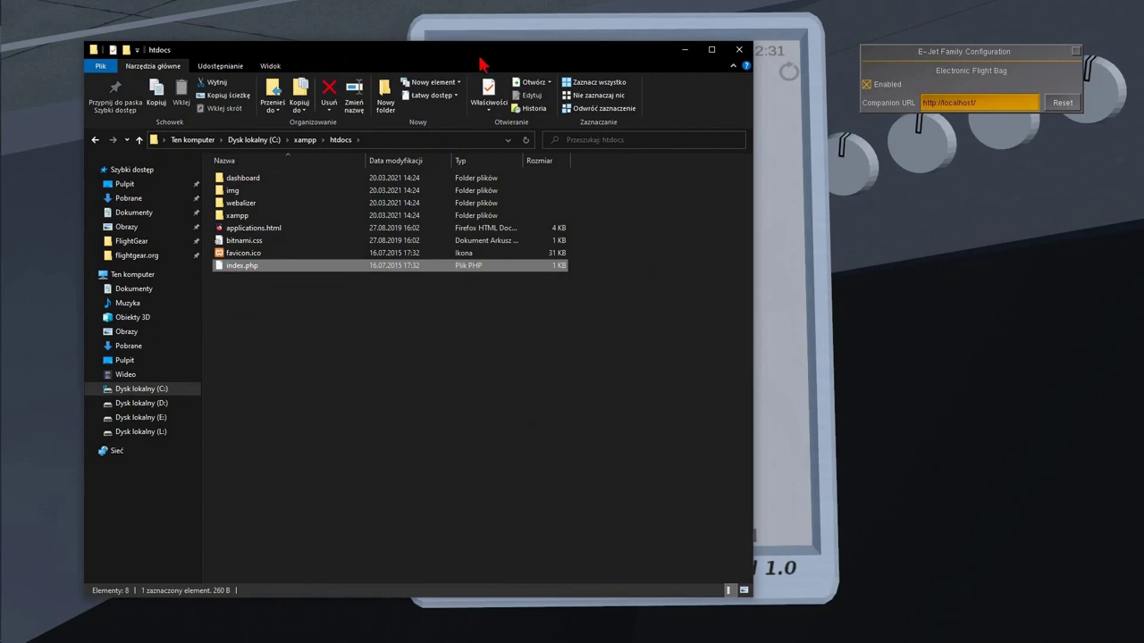
left_click_drag(480, 57, 470, 80)
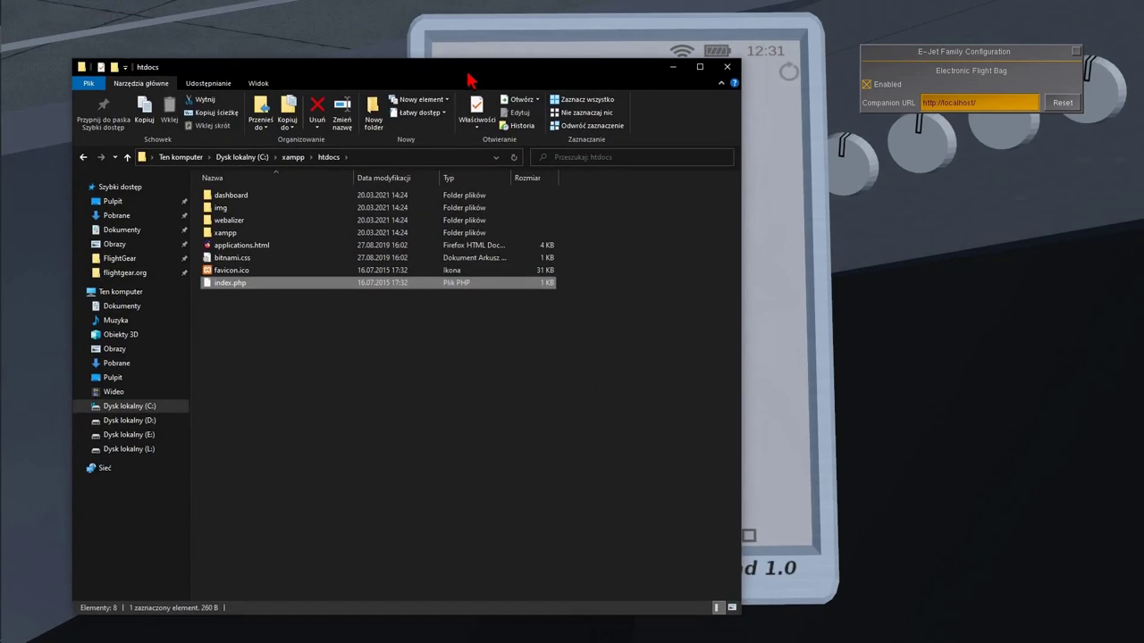
left_click(785, 75)
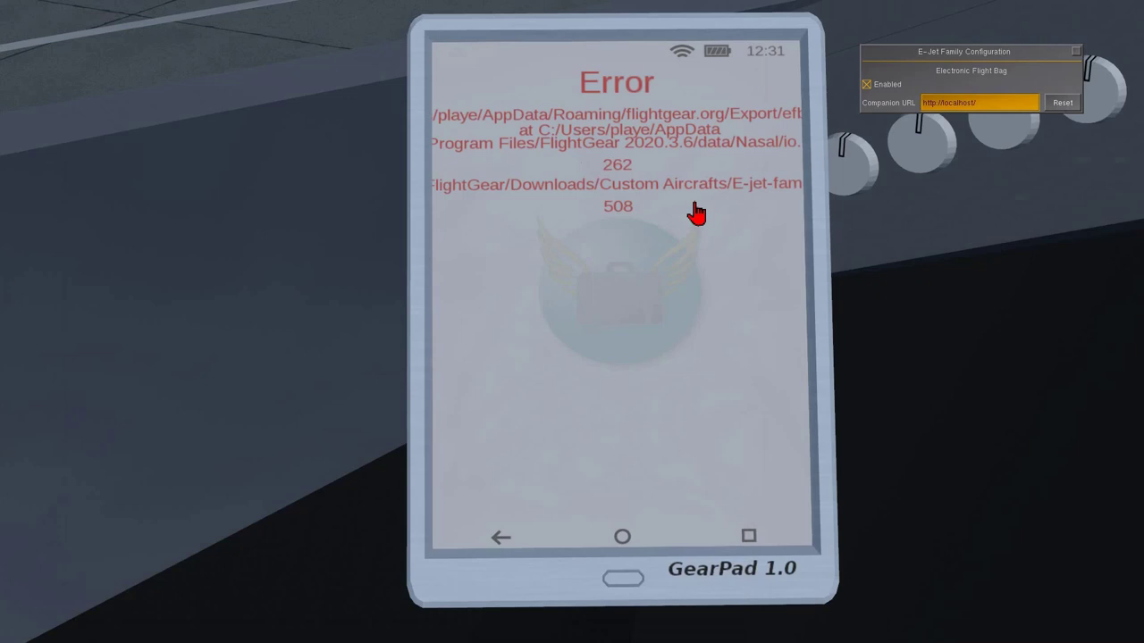
Step: Return to File Explorer and create a folder named fgfs inside htdocs
key("alt+Tab")
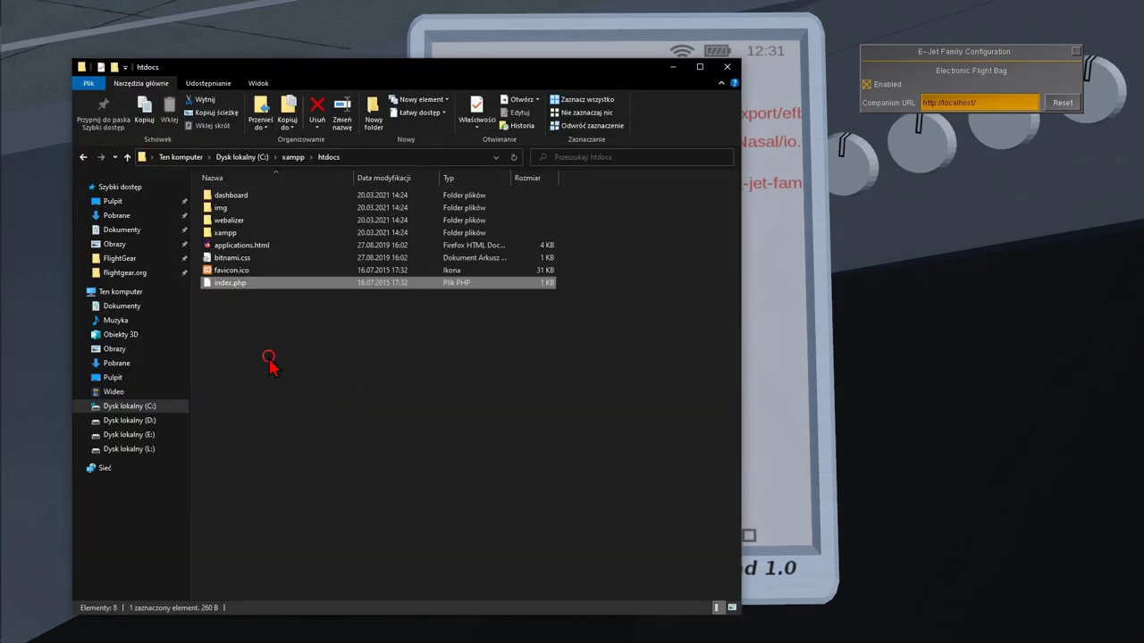
left_click(269, 359)
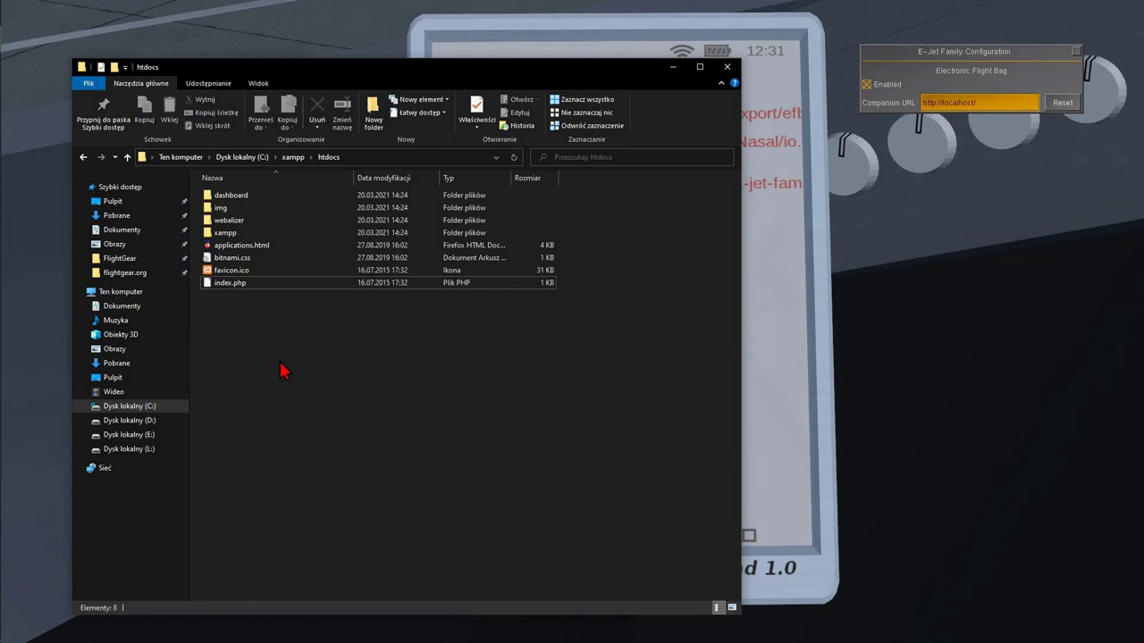
left_click(374, 119)
type("fgfs")
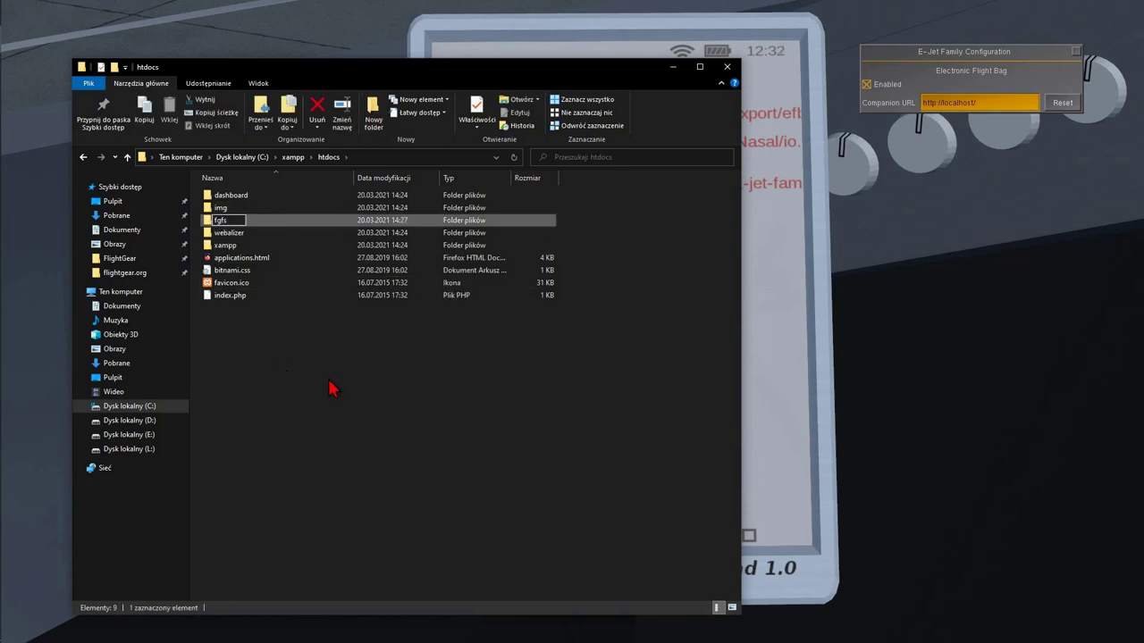
key("Return")
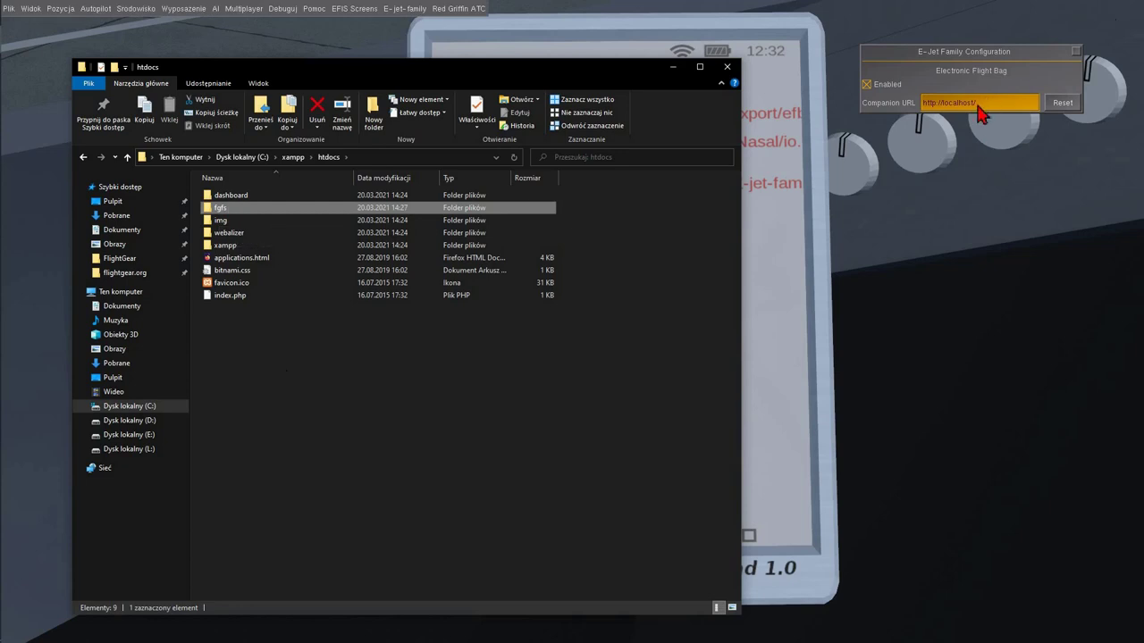
Step: Open the fgfs folder and create a subfolder named efg in it
double_click(288, 205)
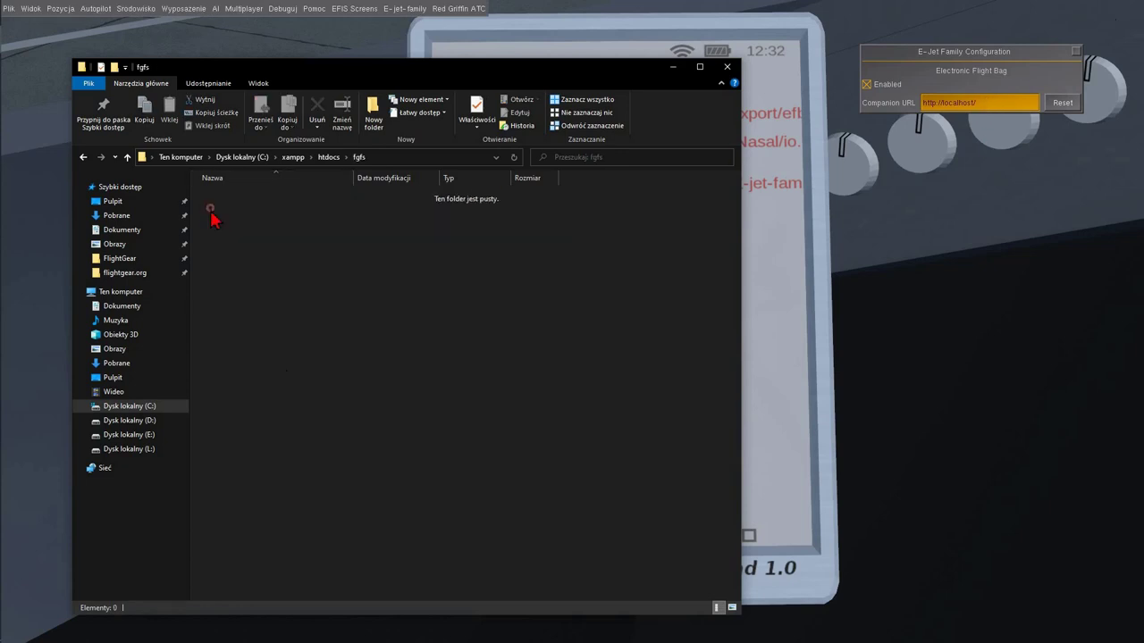
left_click(375, 123)
type("efg")
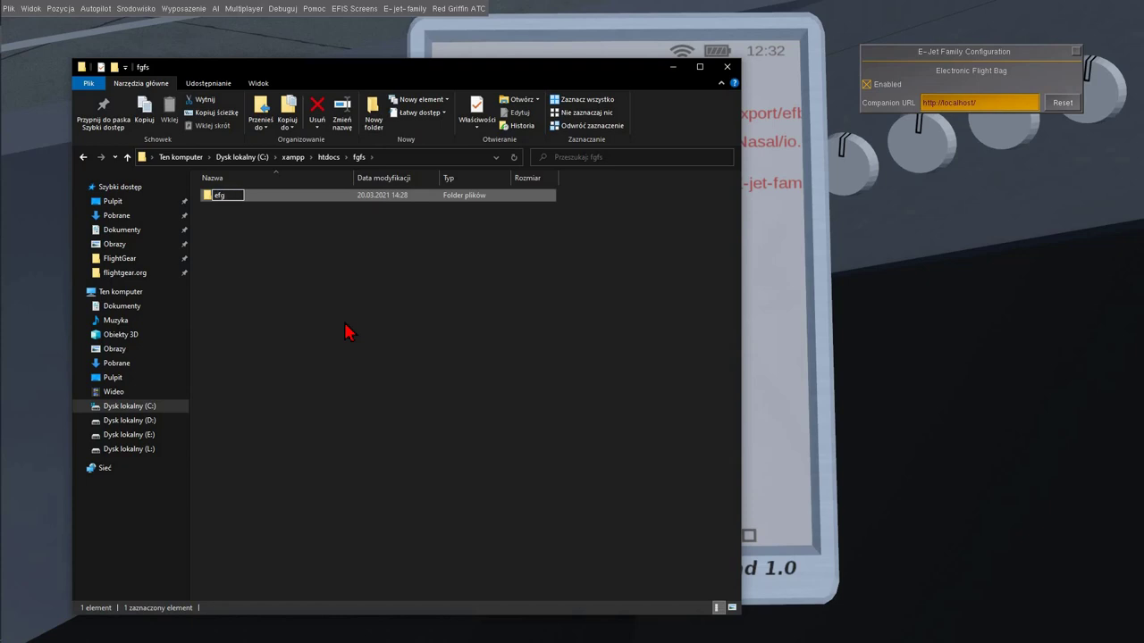
key("Return")
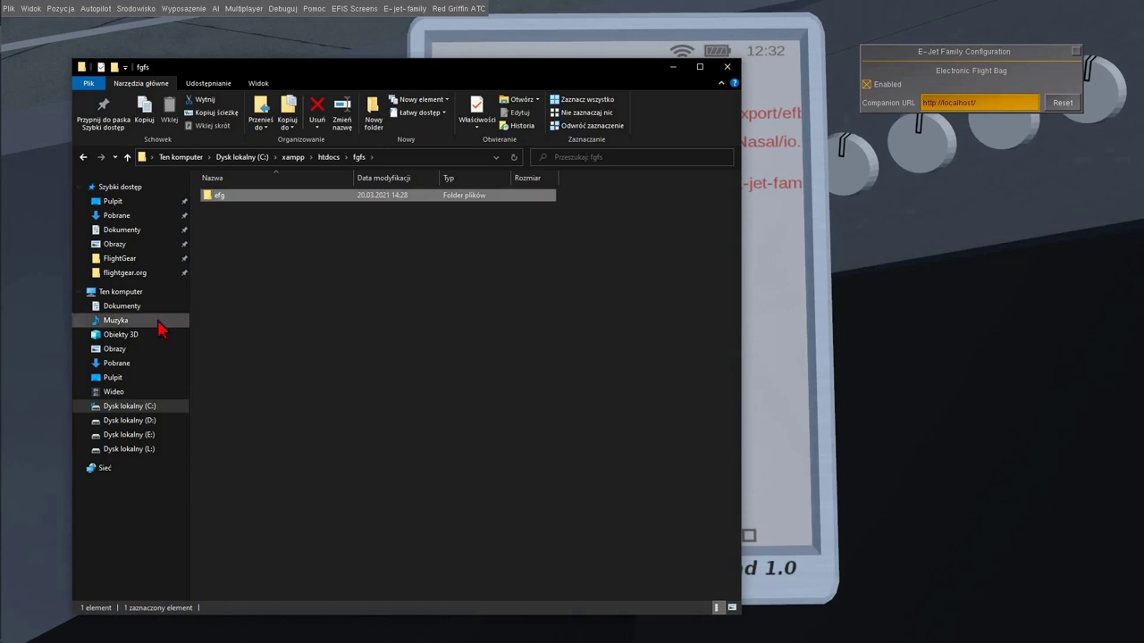
Step: Create a text file named index.html in the efg folder and open it for editing in Notepad++
double_click(219, 197)
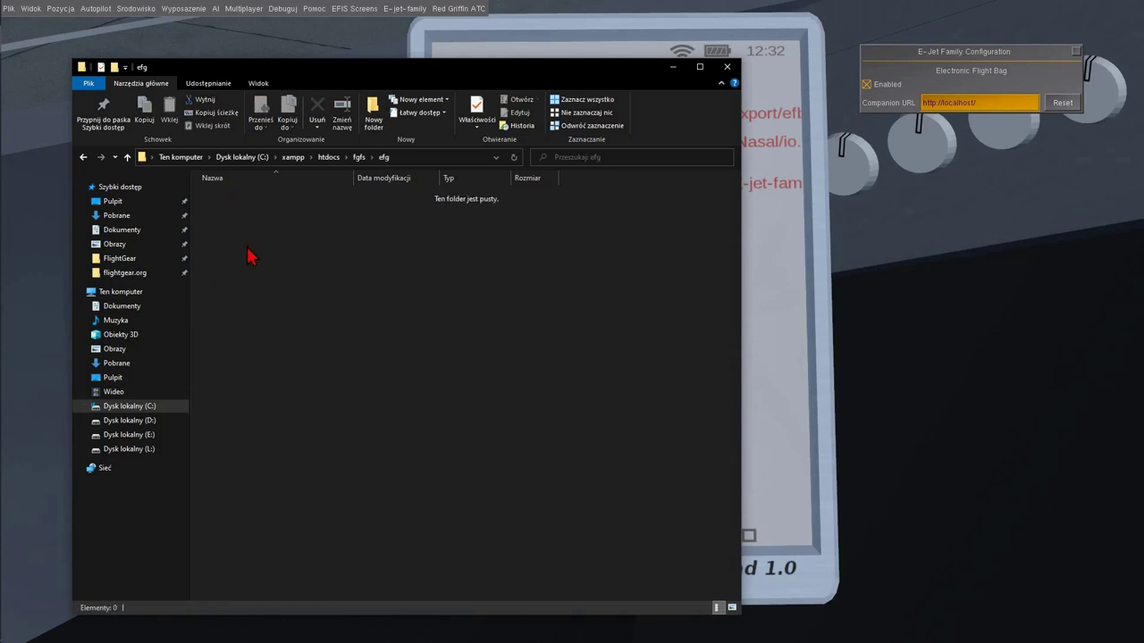
right_click(249, 241)
mouse_move(369, 402)
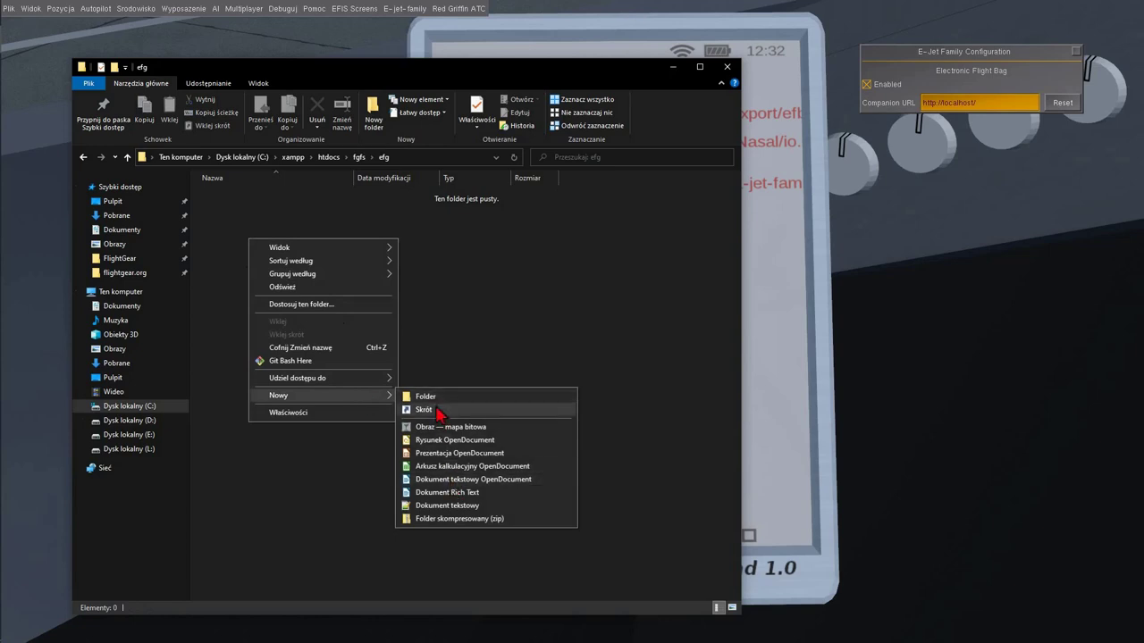
left_click(438, 506)
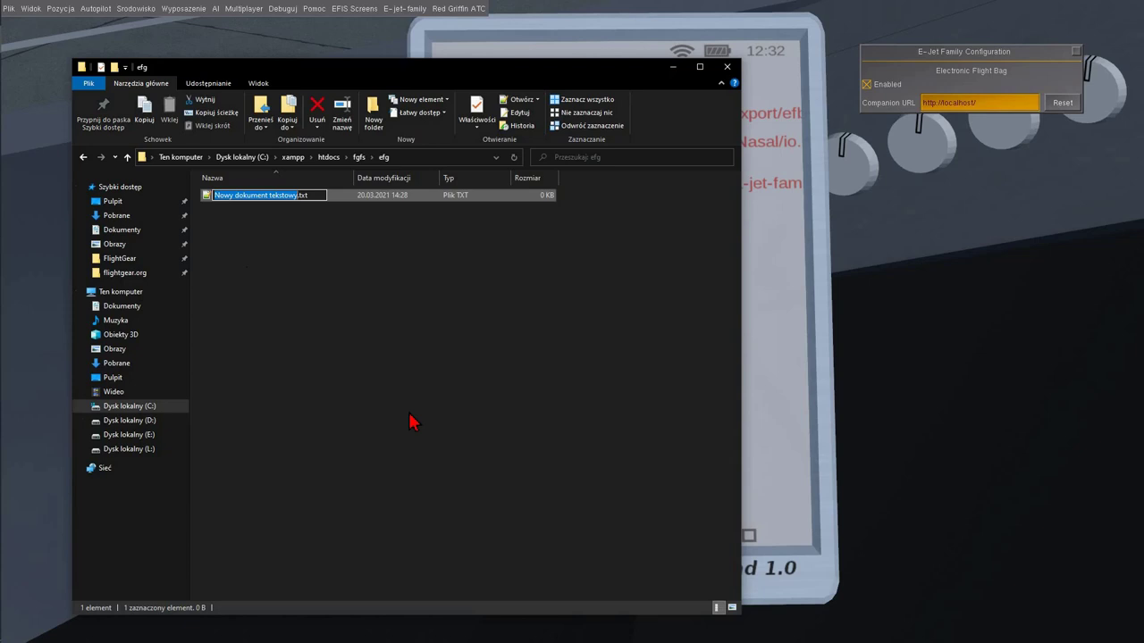
type("inde")
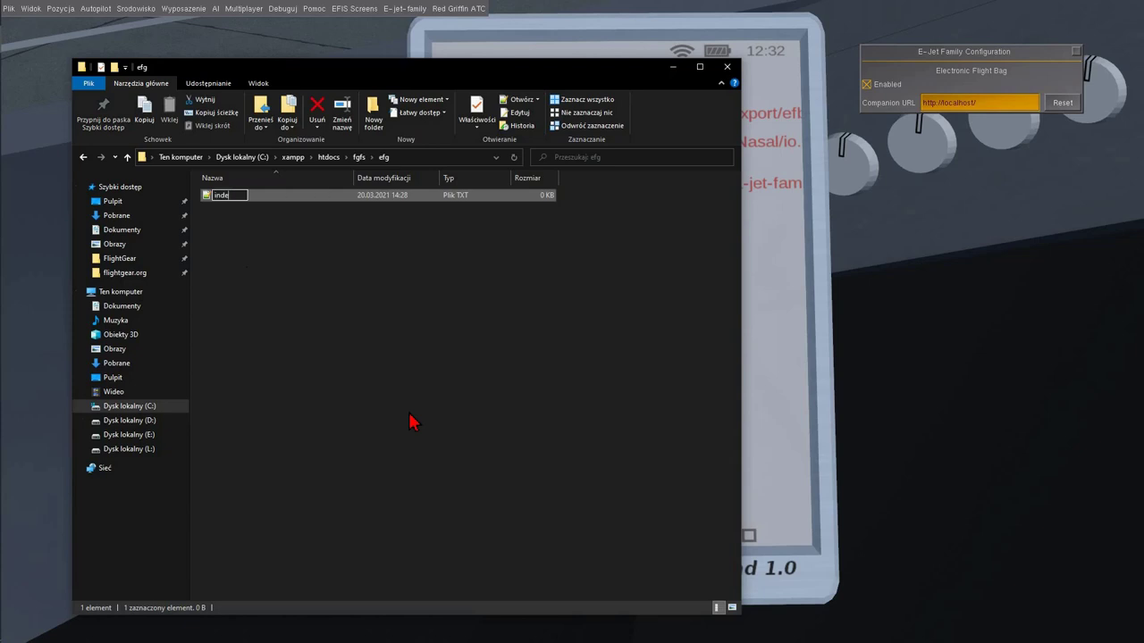
type("x.html")
key("Return")
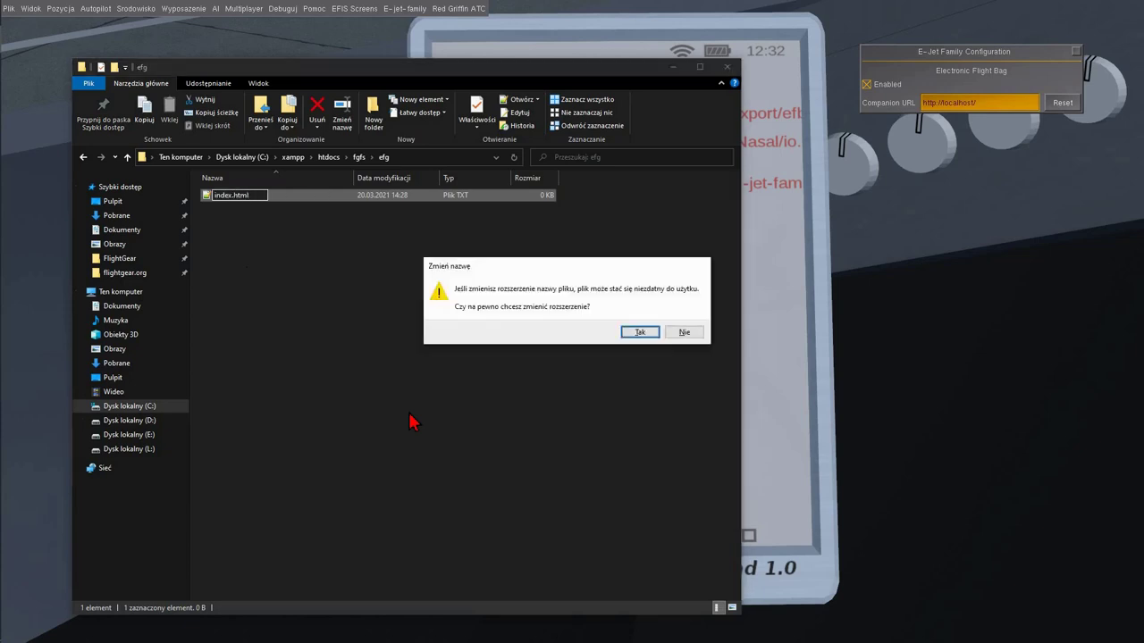
key("Return")
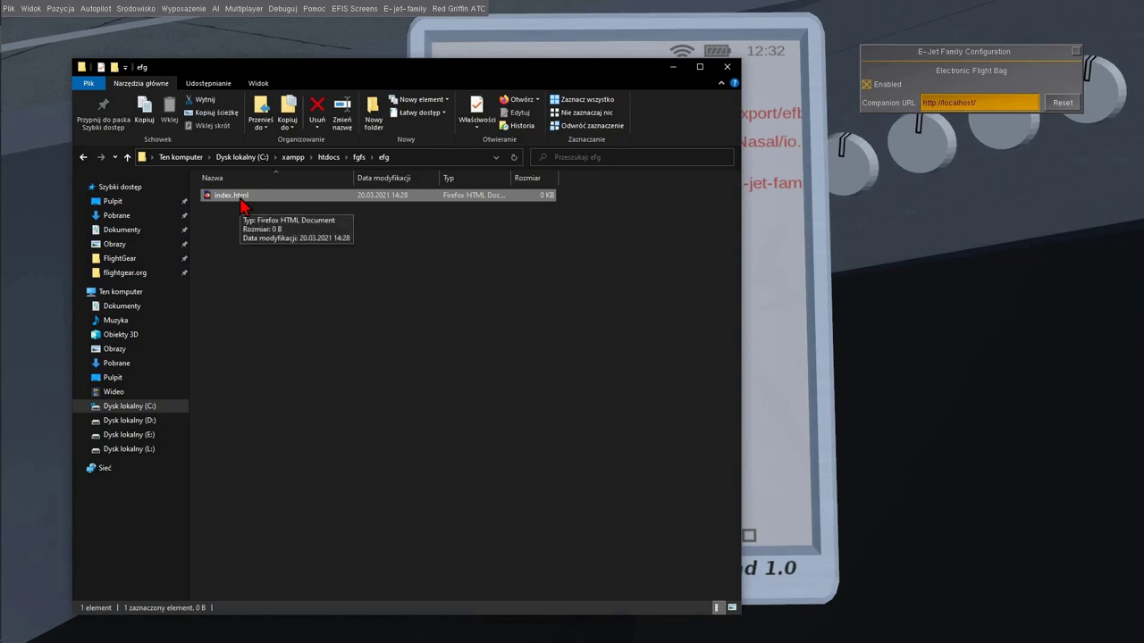
right_click(241, 204)
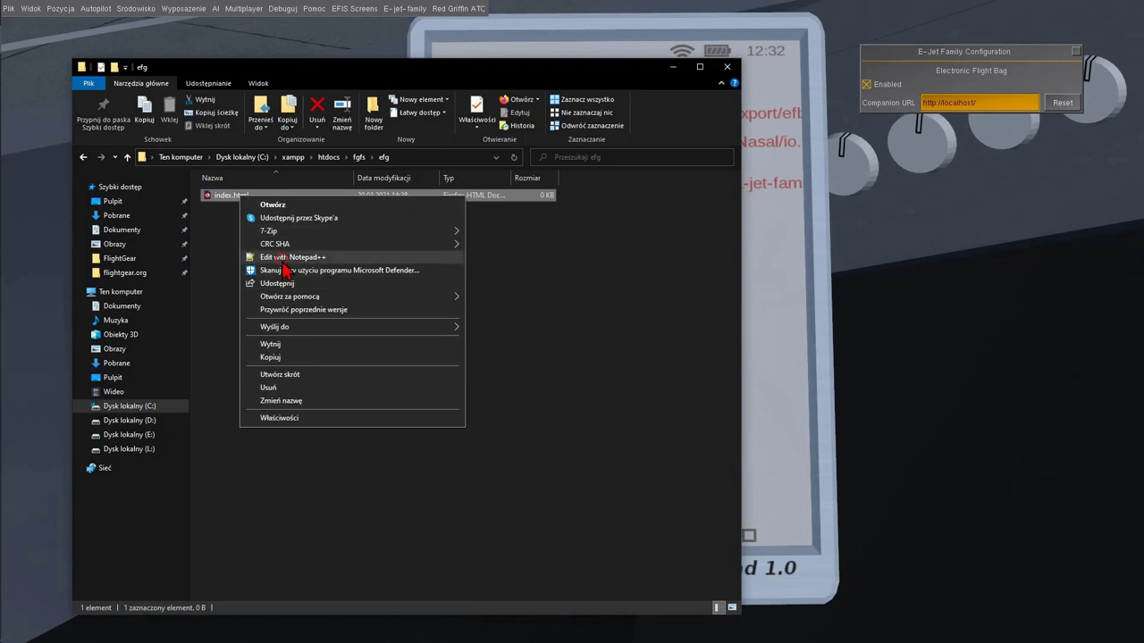
left_click(284, 257)
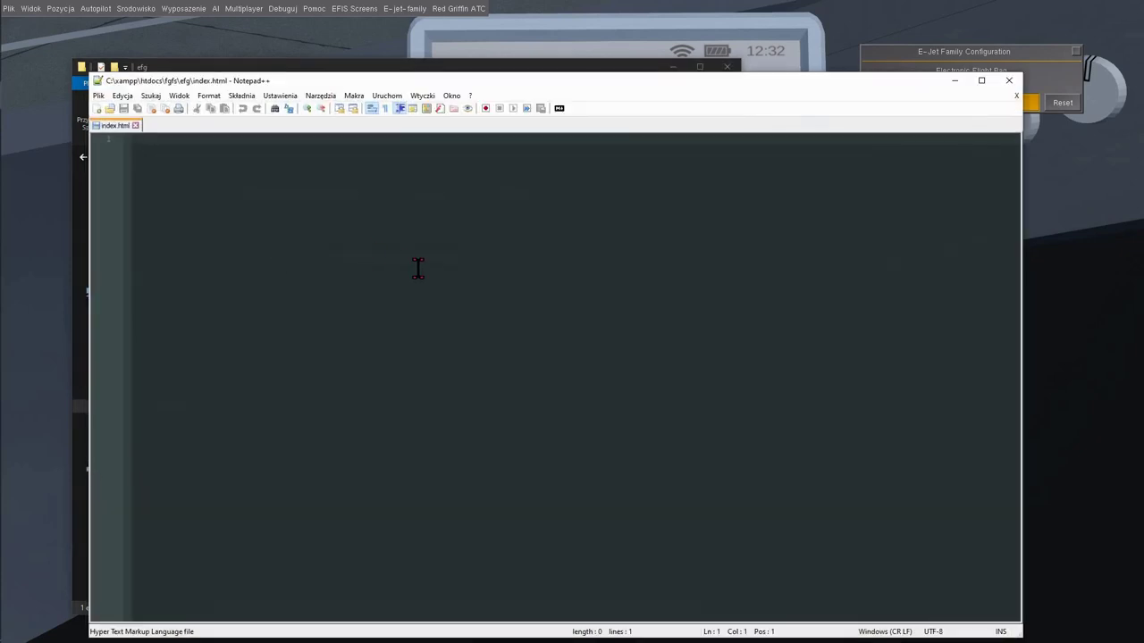
Step: Switch back to File Explorer and go to FlightGear\Downloads\Custom Aircrafts\E-jet-family\Documentation
key("alt+Tab")
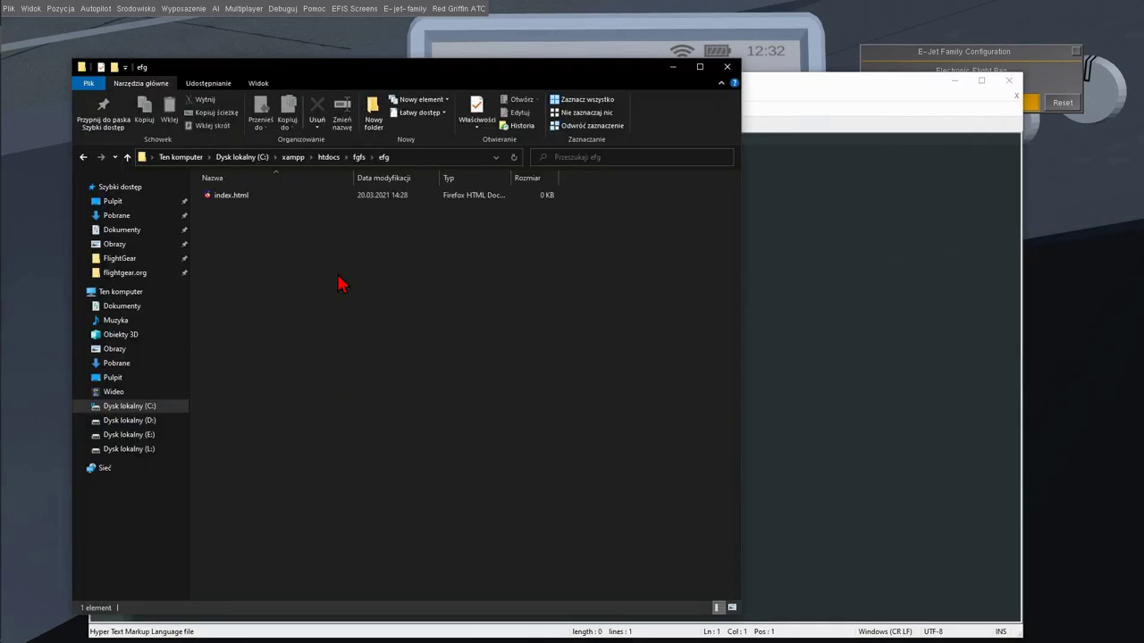
left_click(120, 259)
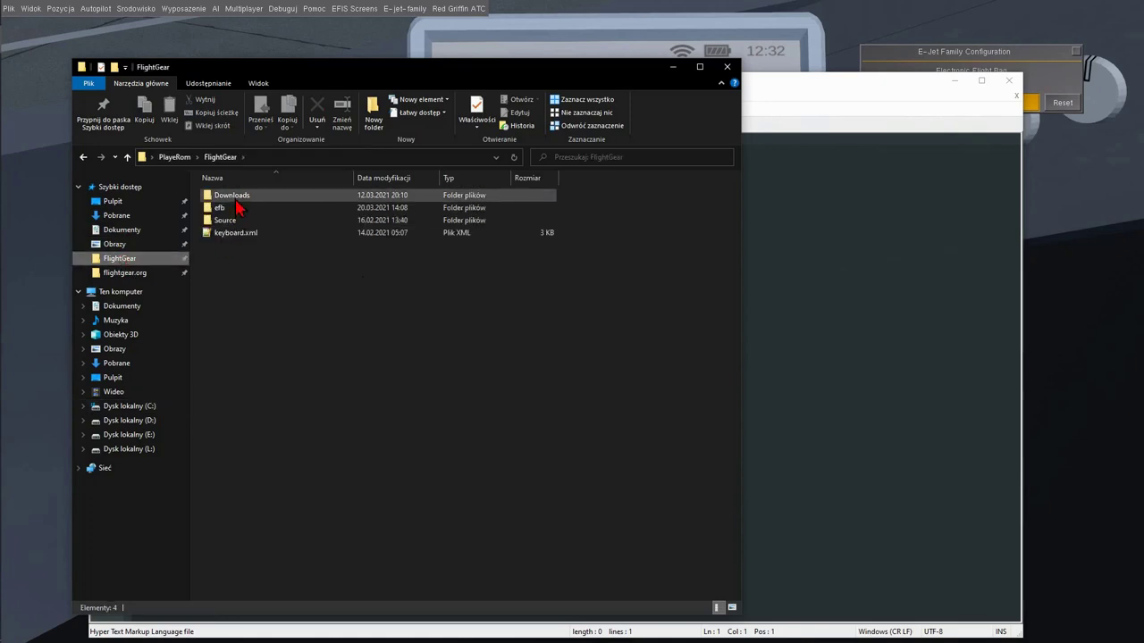
double_click(224, 195)
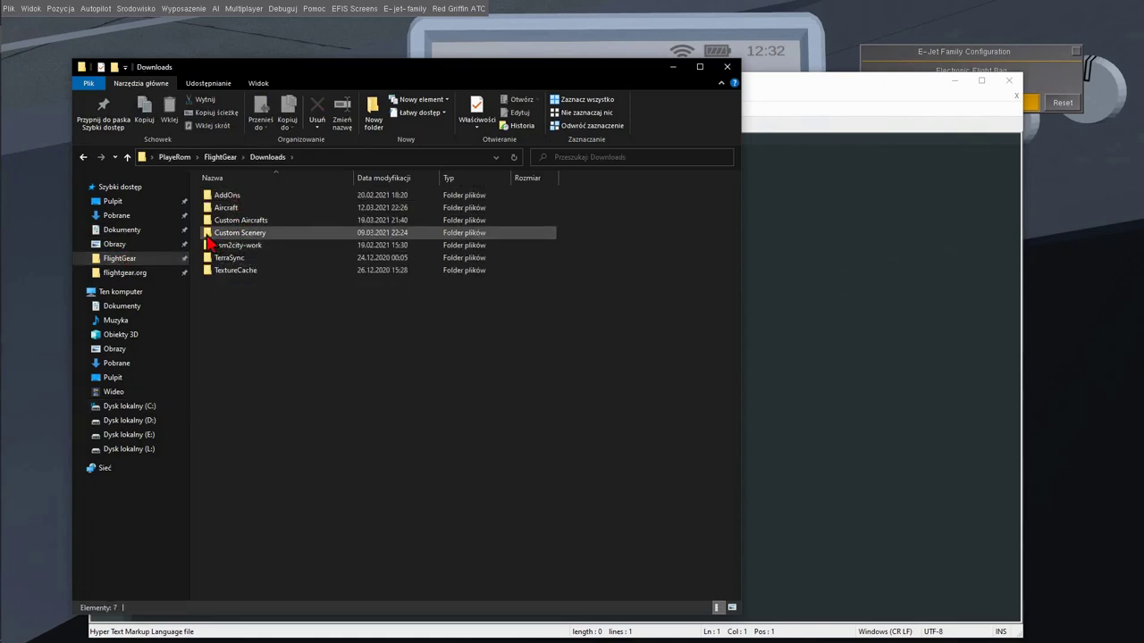
double_click(219, 221)
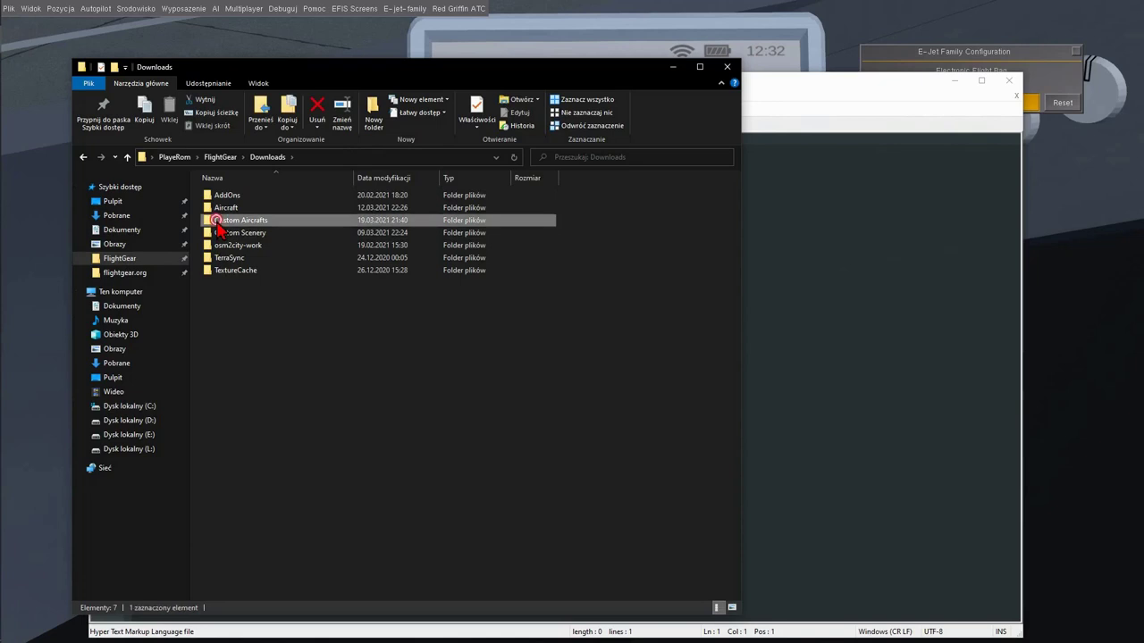
left_click(217, 283)
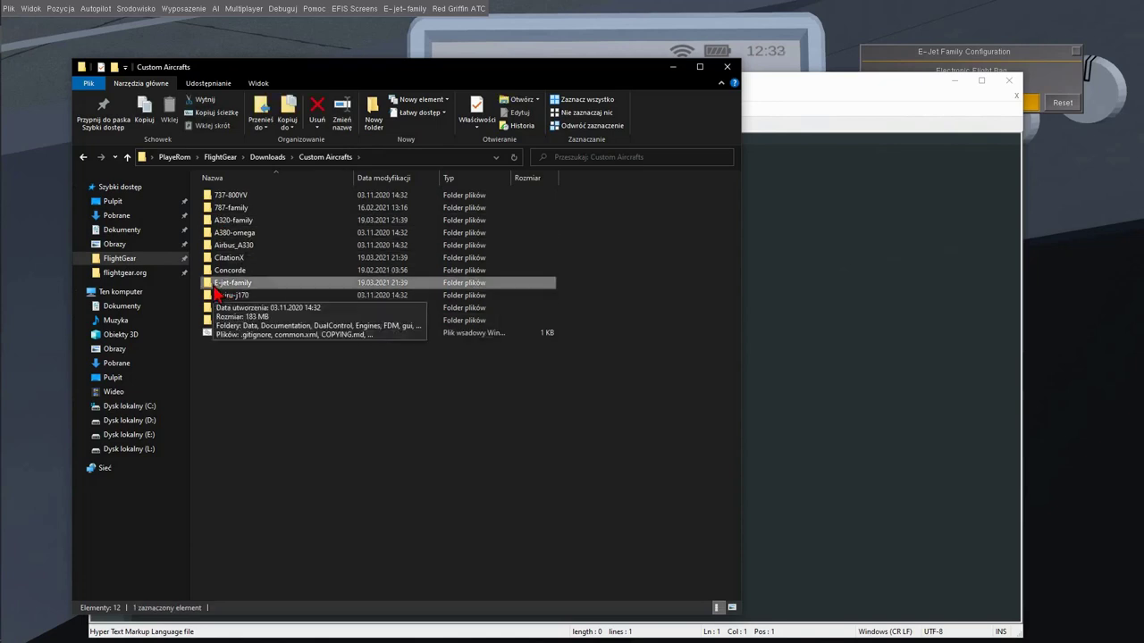
double_click(217, 284)
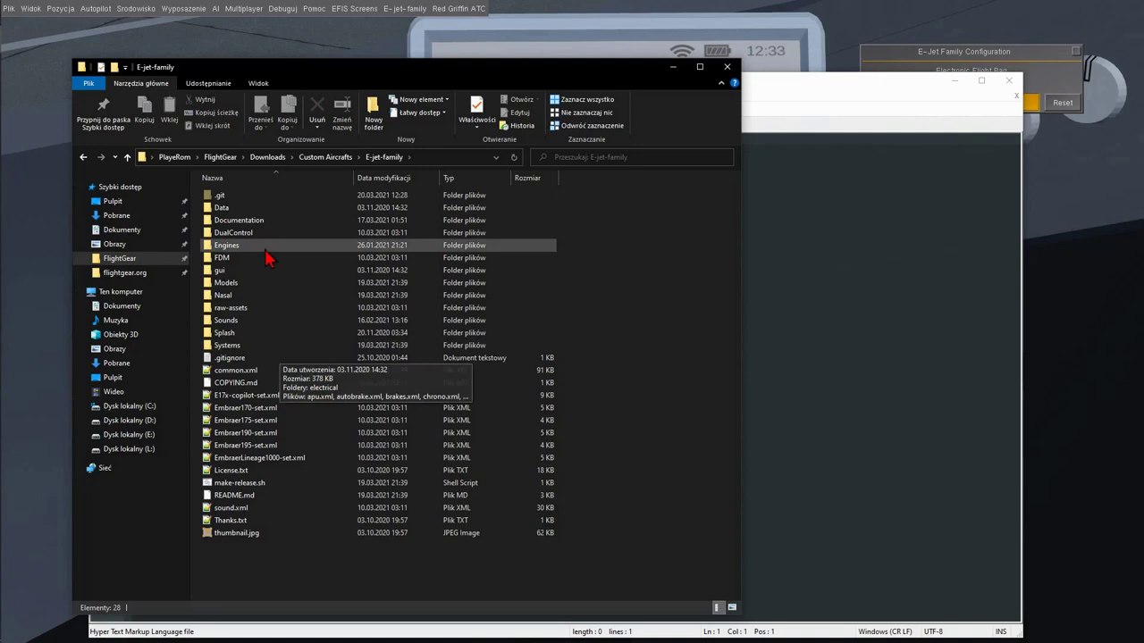
left_click(240, 224)
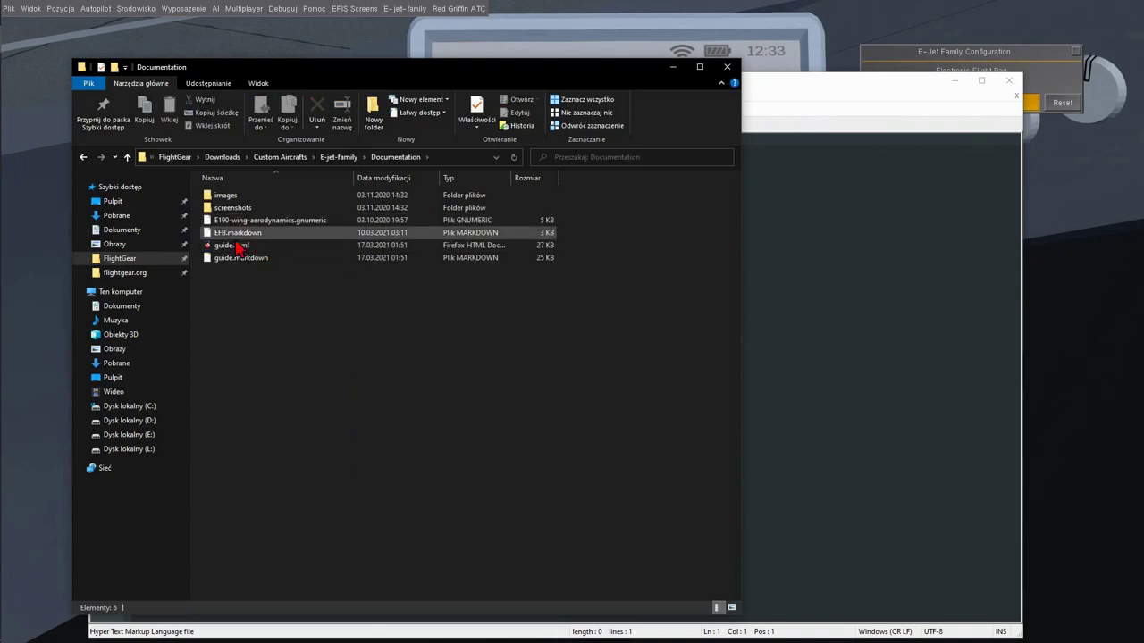
Step: Open EFB.markdown in Notepad++ and show its rendered preview with MarkdownViewer++
left_click(224, 238)
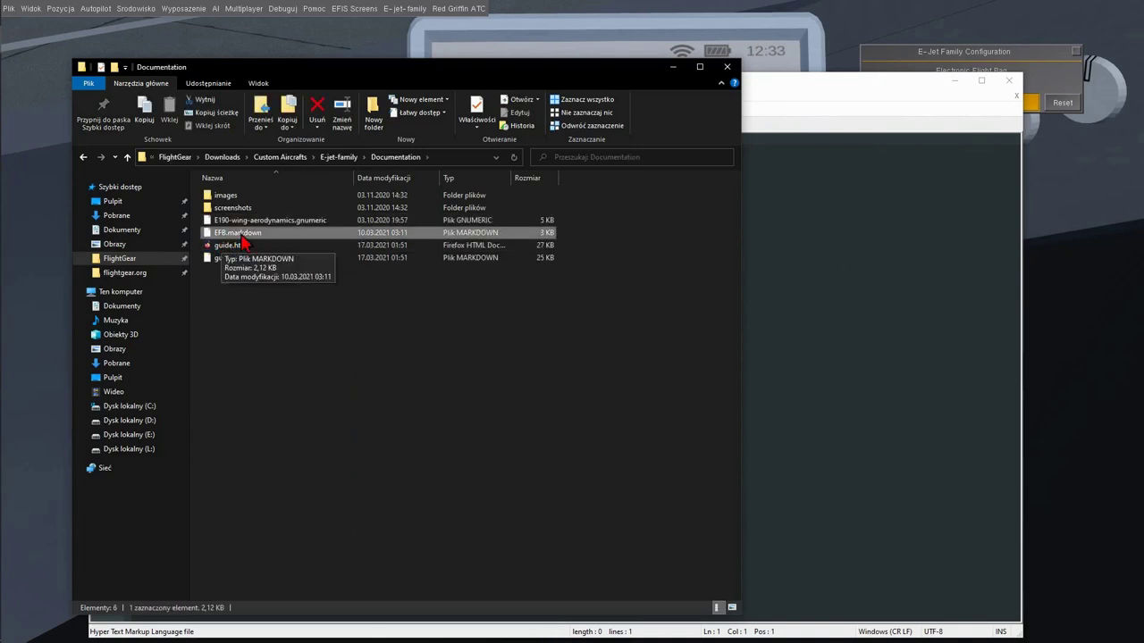
right_click(238, 229)
left_click(327, 293)
scroll(675, 309, "down", 1)
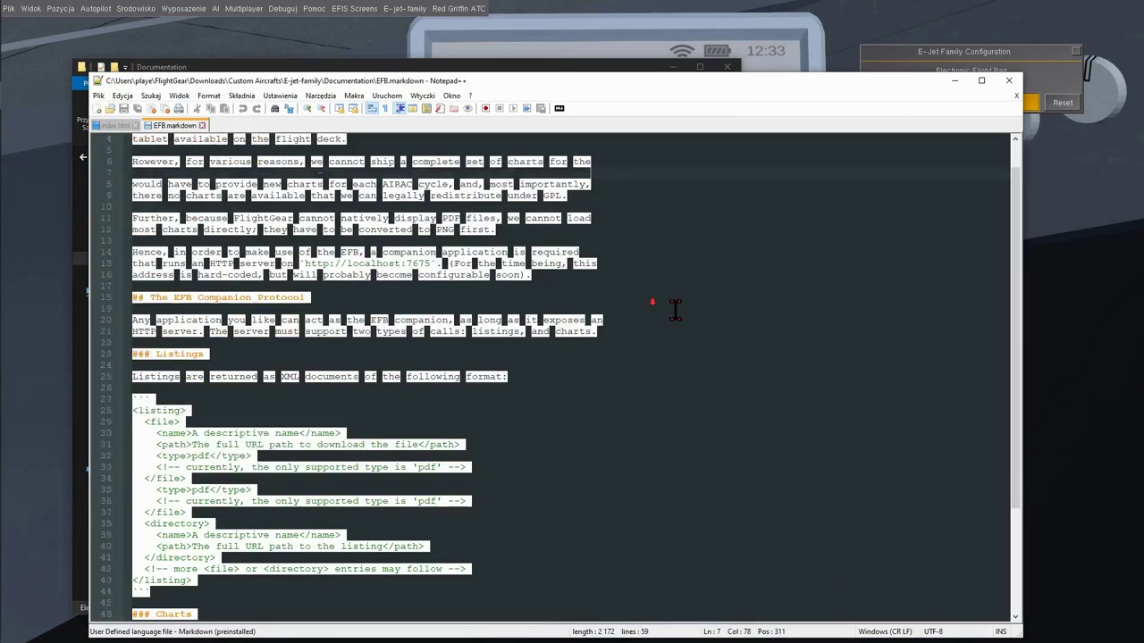
scroll(675, 308, "down", 5)
scroll(671, 321, "up", 6)
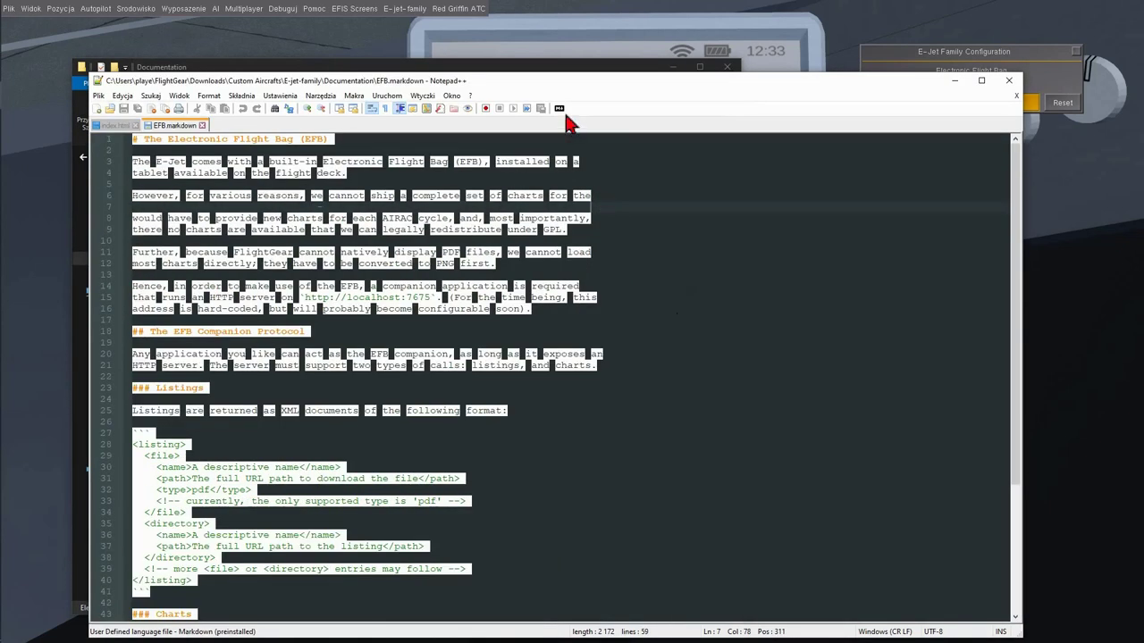
left_click(558, 108)
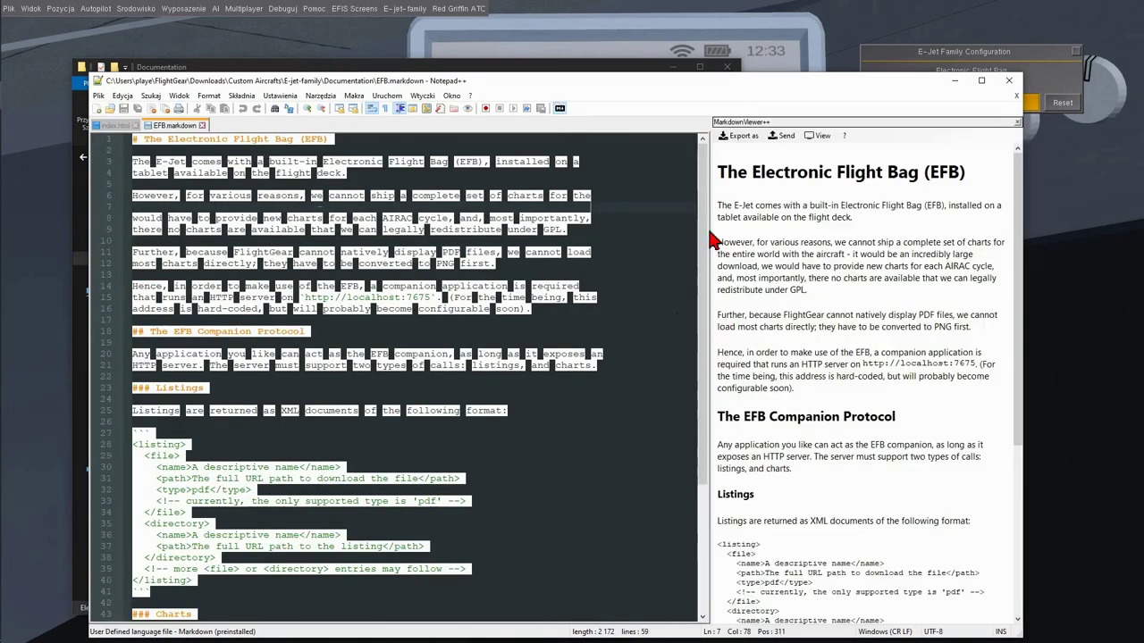
Step: Read the introduction of the Electronic Flight Bag document in the preview, examining what it says about charts, PDF files and PNG conversion
scroll(858, 246, "down", 3)
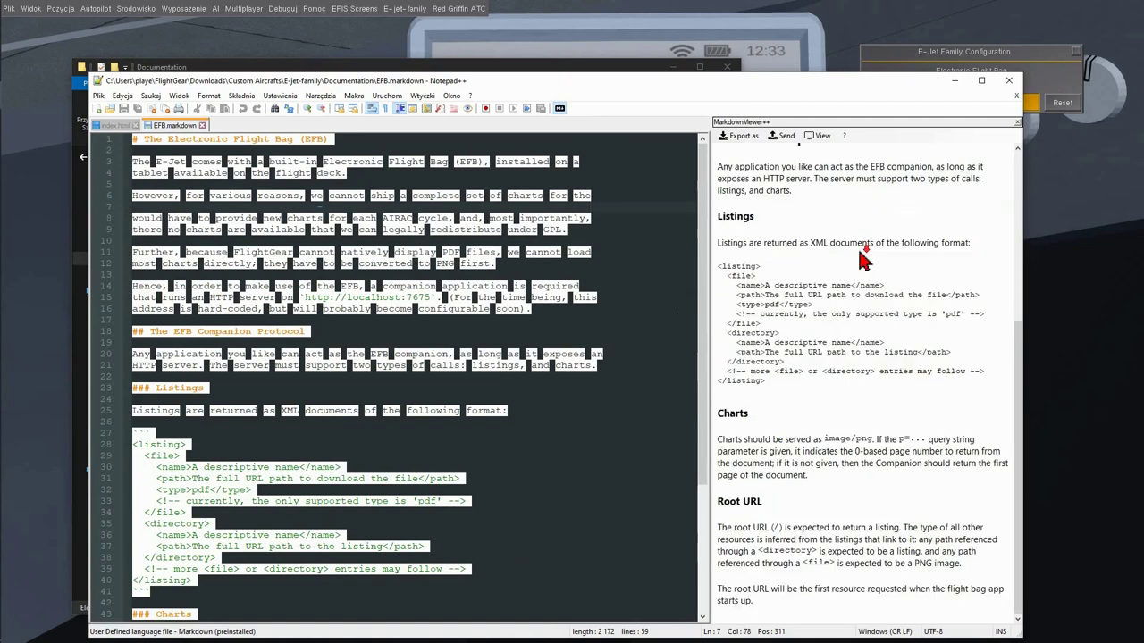
left_click_drag(1015, 420, 1016, 219)
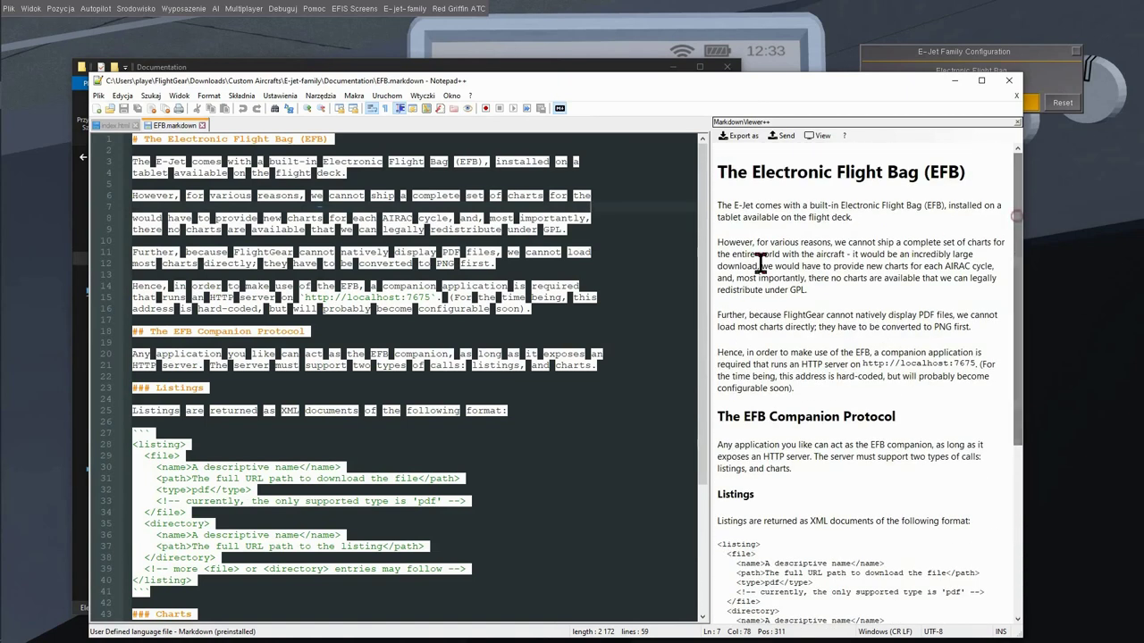
left_click_drag(720, 243, 814, 295)
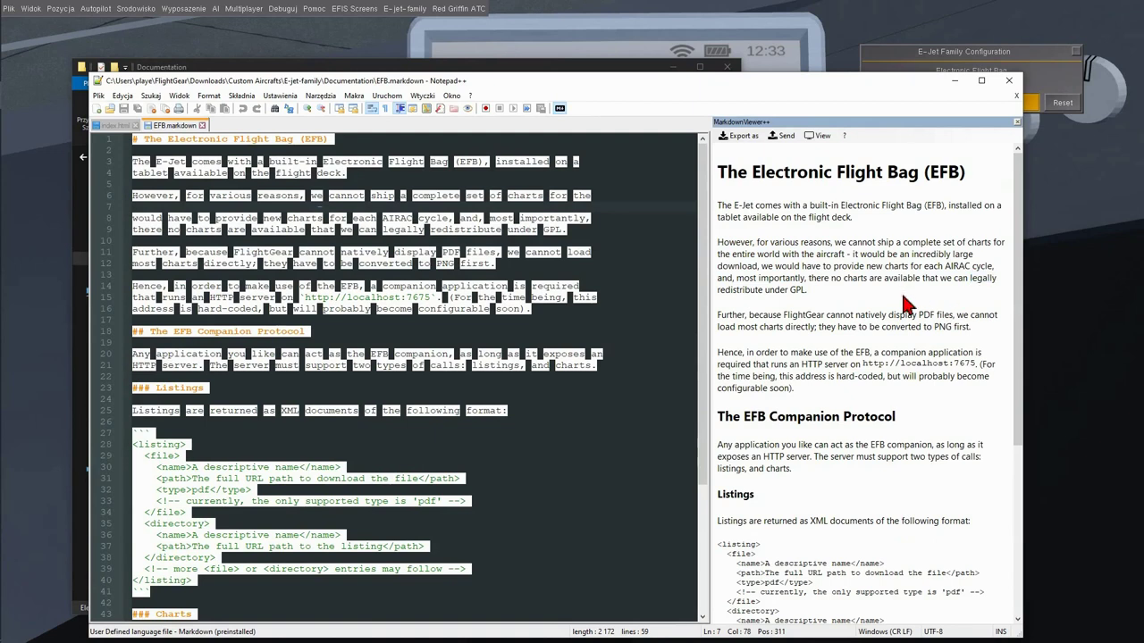
scroll(902, 304, "down", 5)
scroll(902, 304, "up", 5)
double_click(924, 316)
left_click(924, 313)
double_click(942, 327)
scroll(1001, 367, "down", 3)
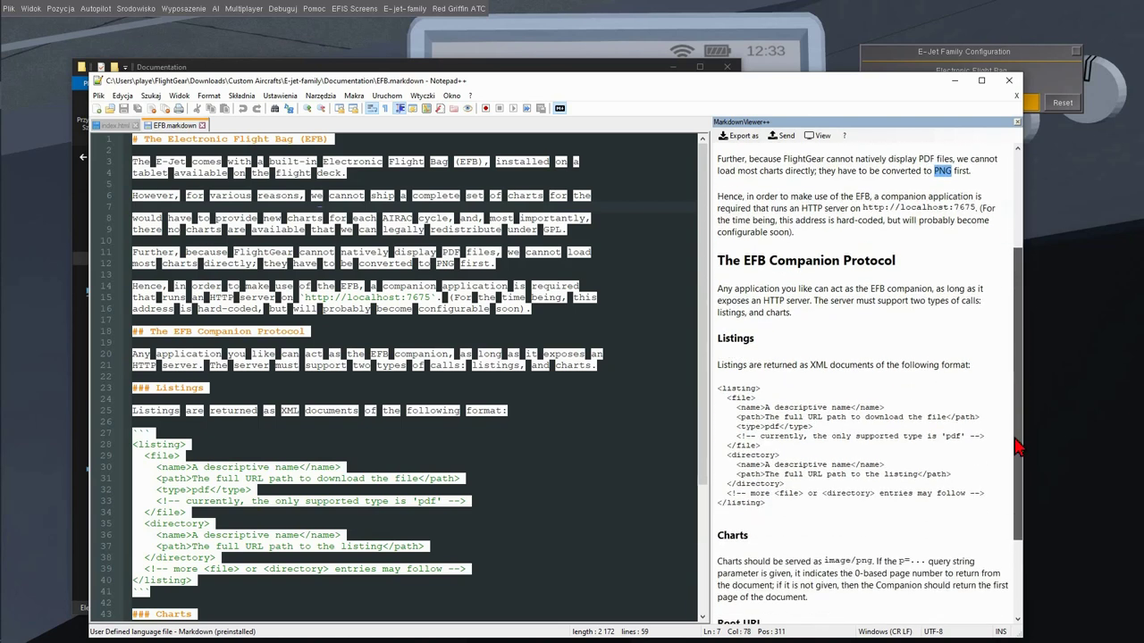
left_click_drag(861, 230, 974, 233)
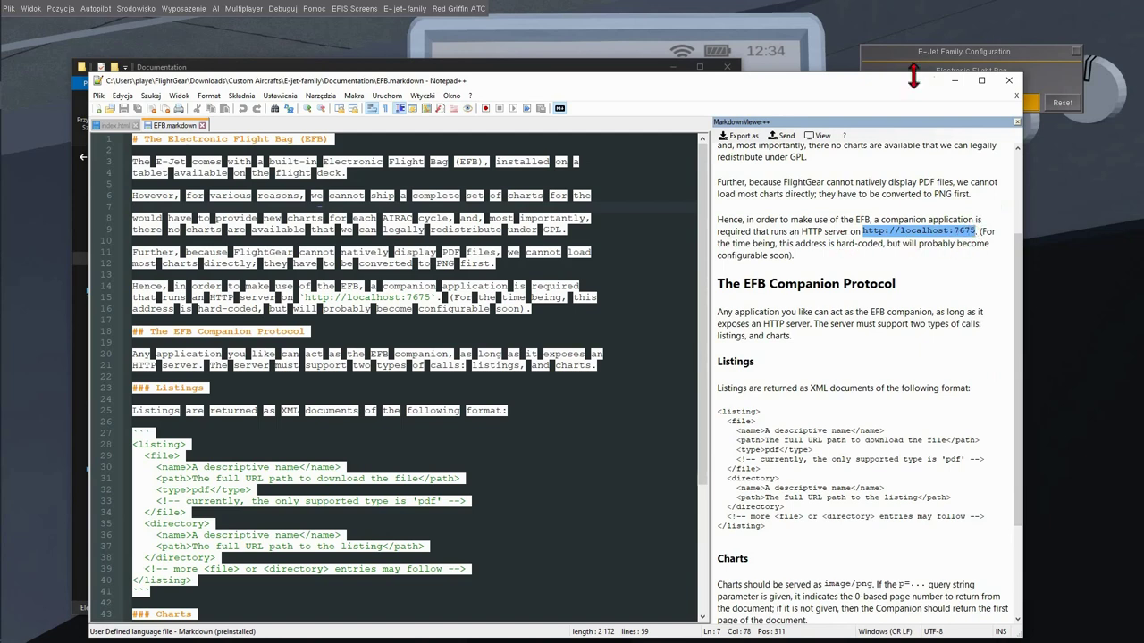
left_click_drag(908, 82, 916, 148)
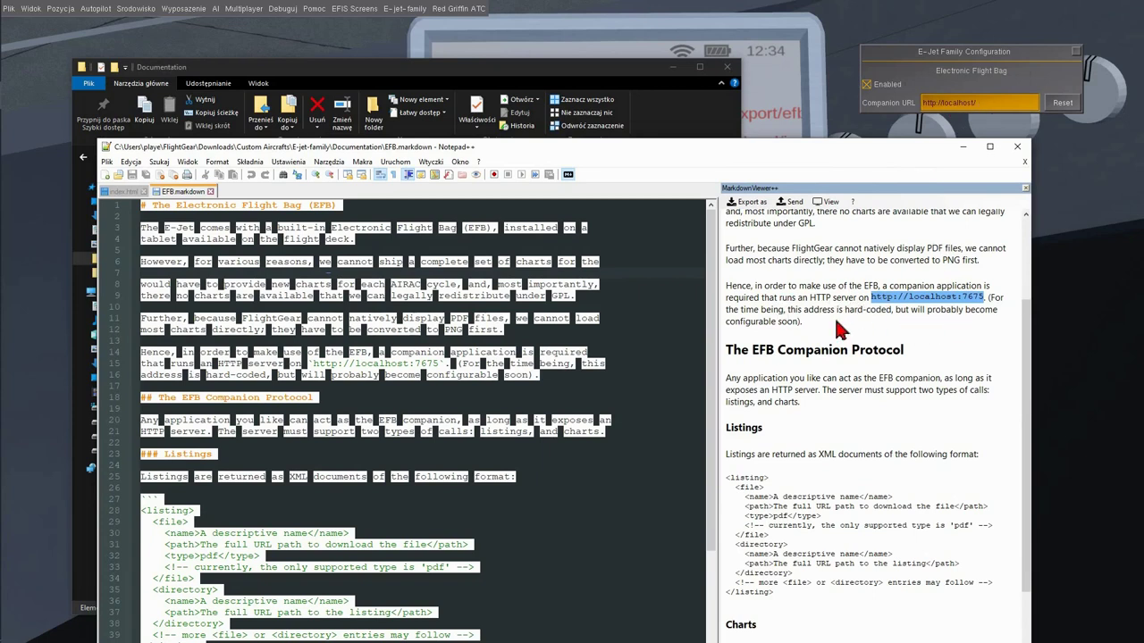
left_click_drag(761, 148, 752, 132)
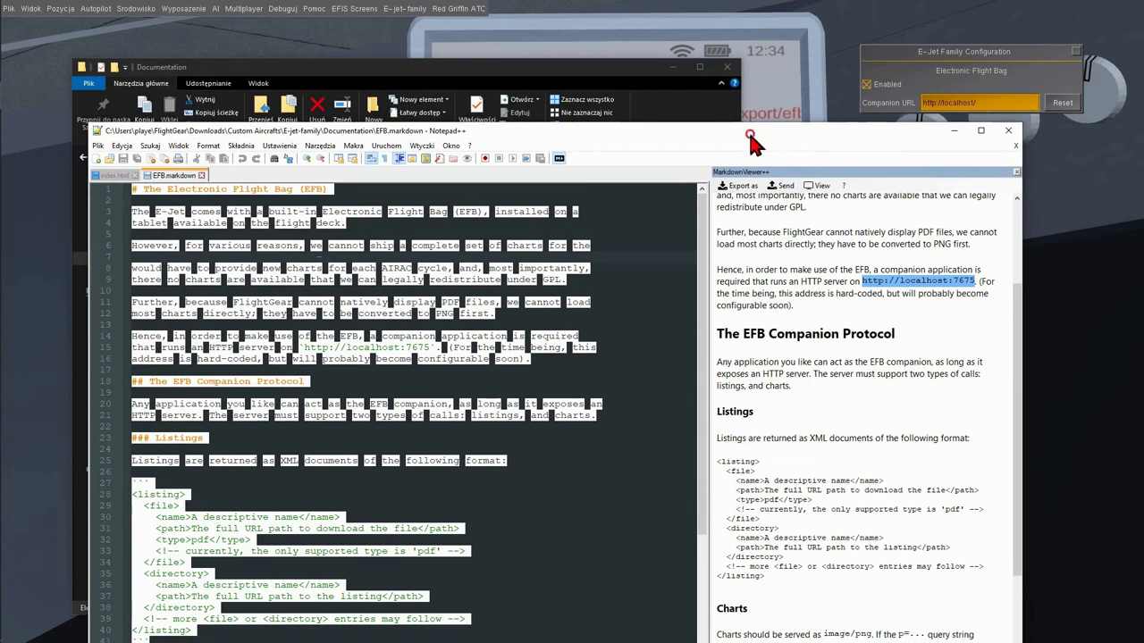
Step: Examine the EFB Companion Protocol section, highlighting the sentence on the two required call types and the words listings and charts
scroll(759, 293, "down", 2)
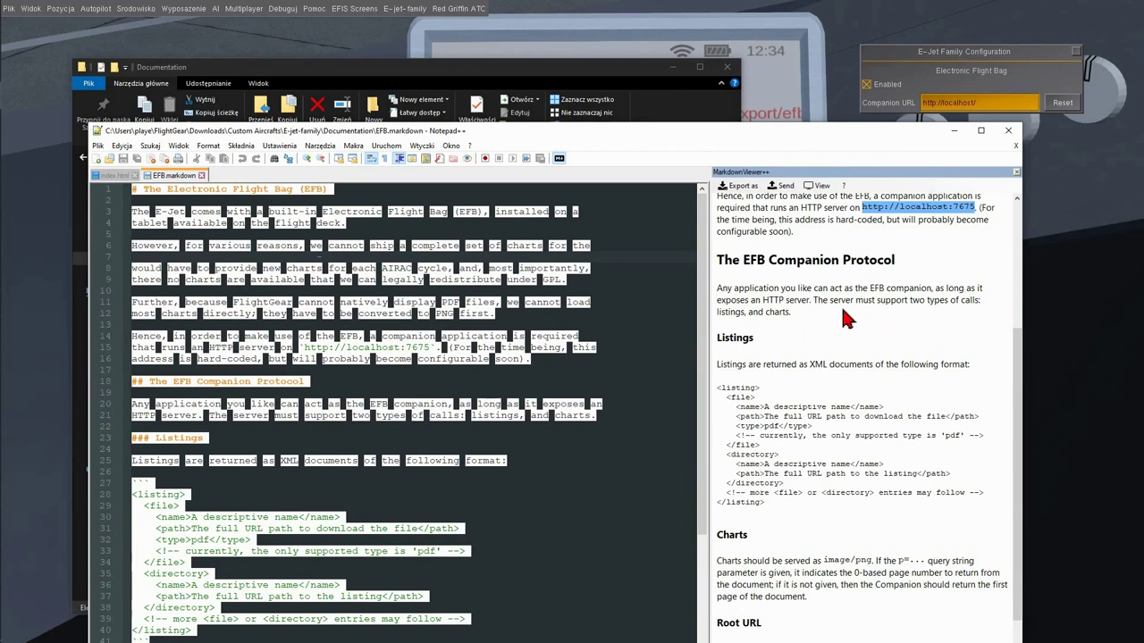
left_click_drag(814, 303, 972, 302)
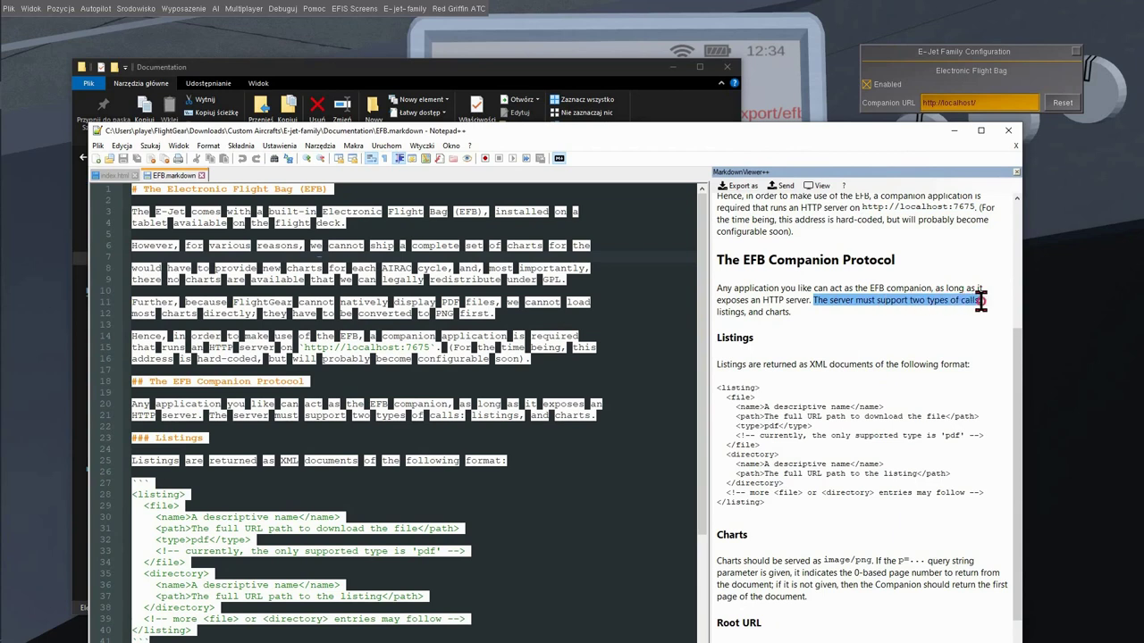
left_click(980, 302)
double_click(728, 312)
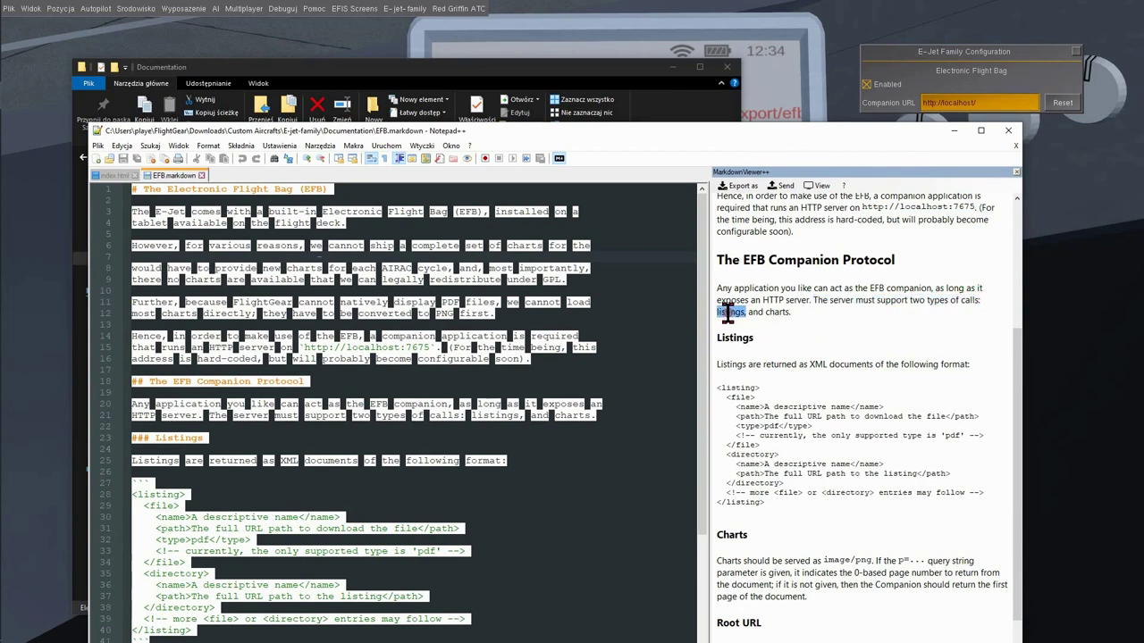
double_click(776, 312)
left_click(805, 304)
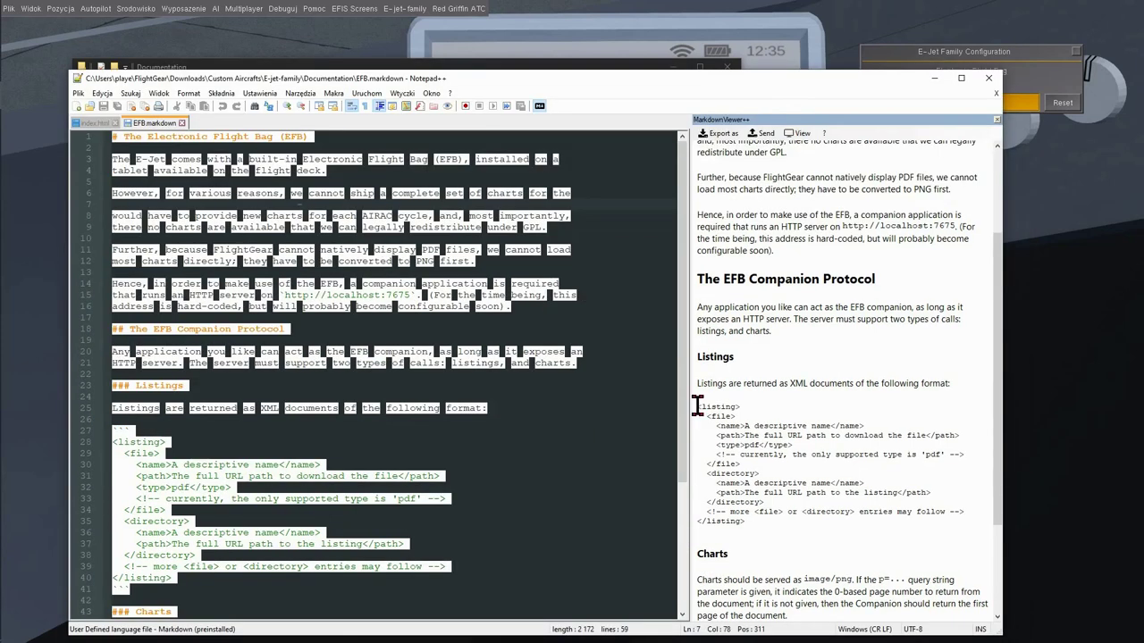
Step: Copy the sample listing XML block from the Listings section of the preview and paste it into index.html
mouse_move(697, 407)
left_mouse_down()
mouse_move(729, 418)
mouse_move(756, 529)
mouse_move(697, 465)
mouse_move(695, 404)
left_mouse_up()
key("ctrl+c")
left_click(755, 526)
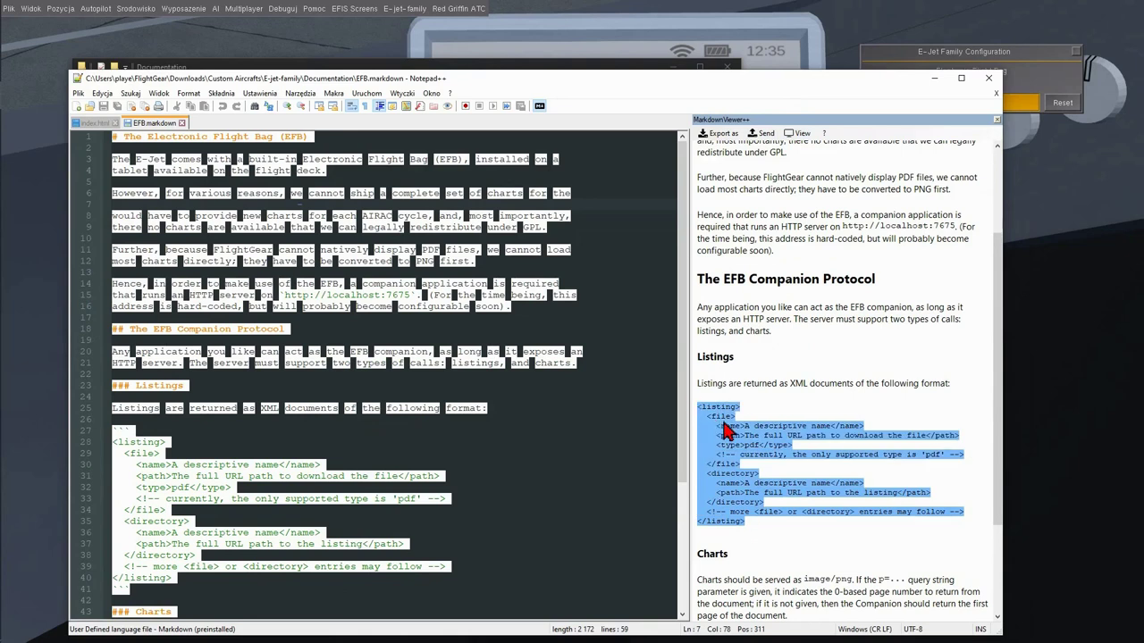
left_click(92, 122)
key("ctrl+v")
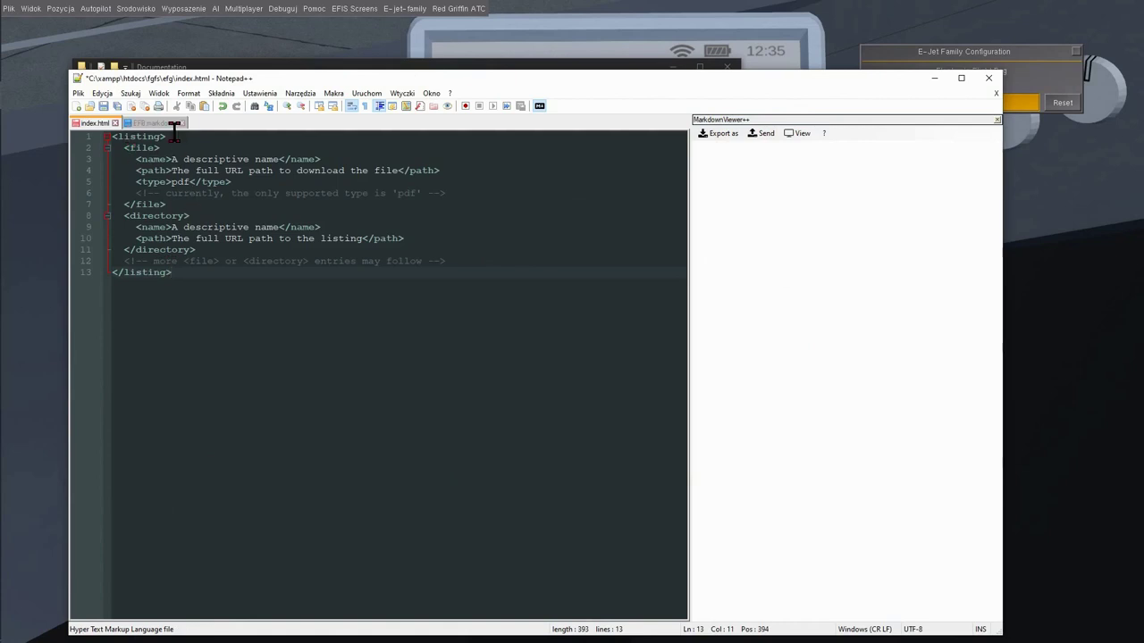
Step: Add the declaration <?xml version="1.0" encoding="UTF-8"?> as the first line of index.html, above the listing element, without a blank line
key("Home")
key("Return")
key("Up")
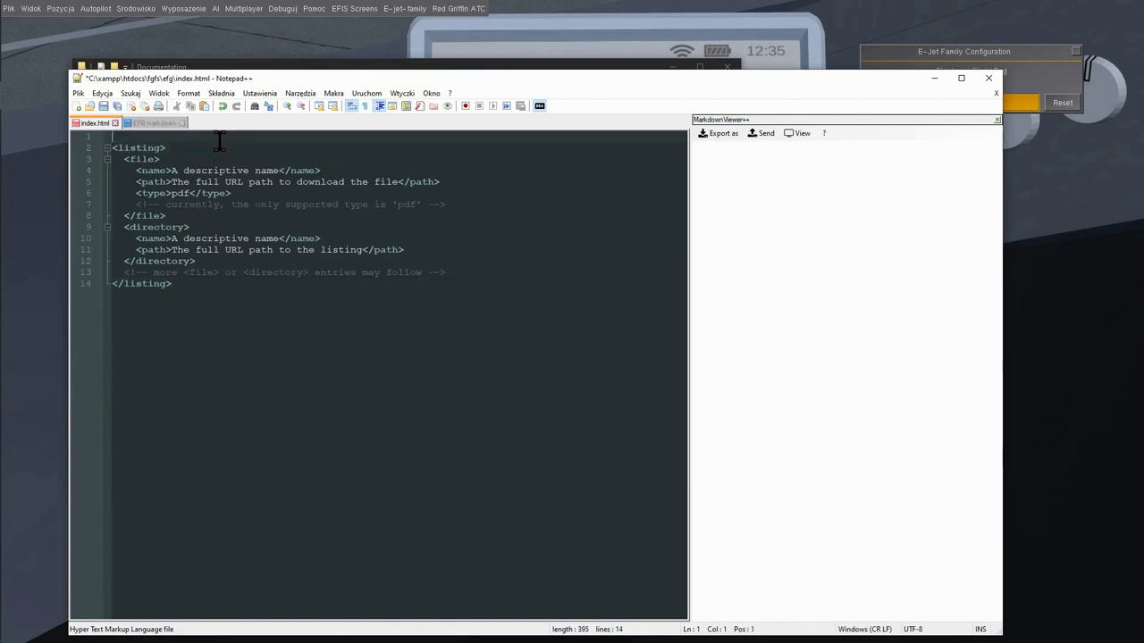
type("<?xml version=\"1.0\" encoding=\"UTF-8\"?>")
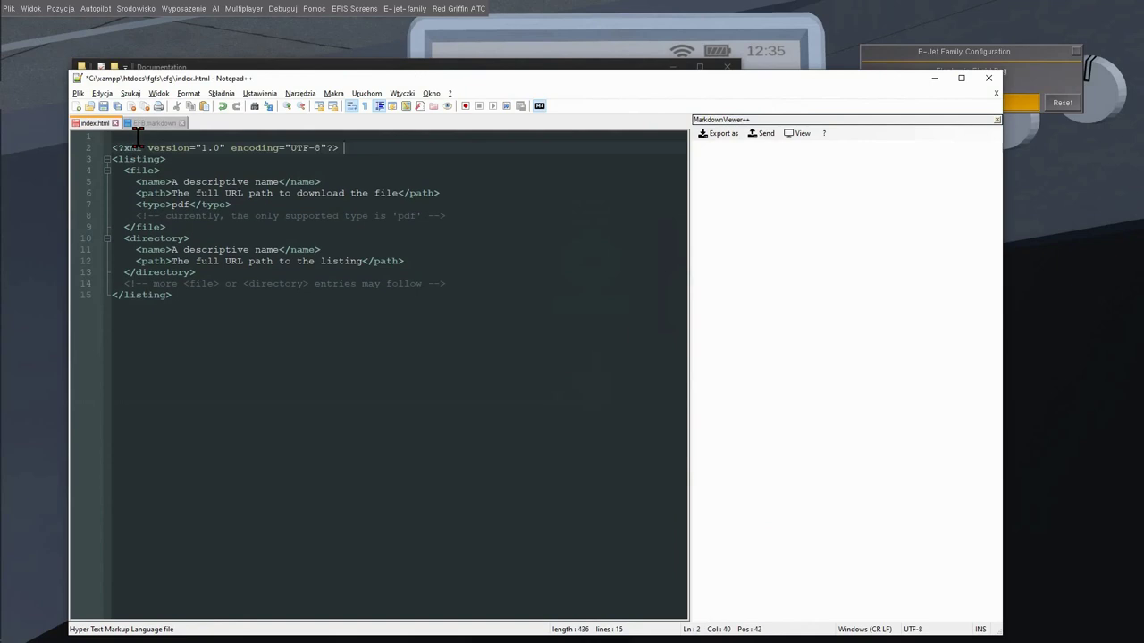
key("Up")
key("Delete")
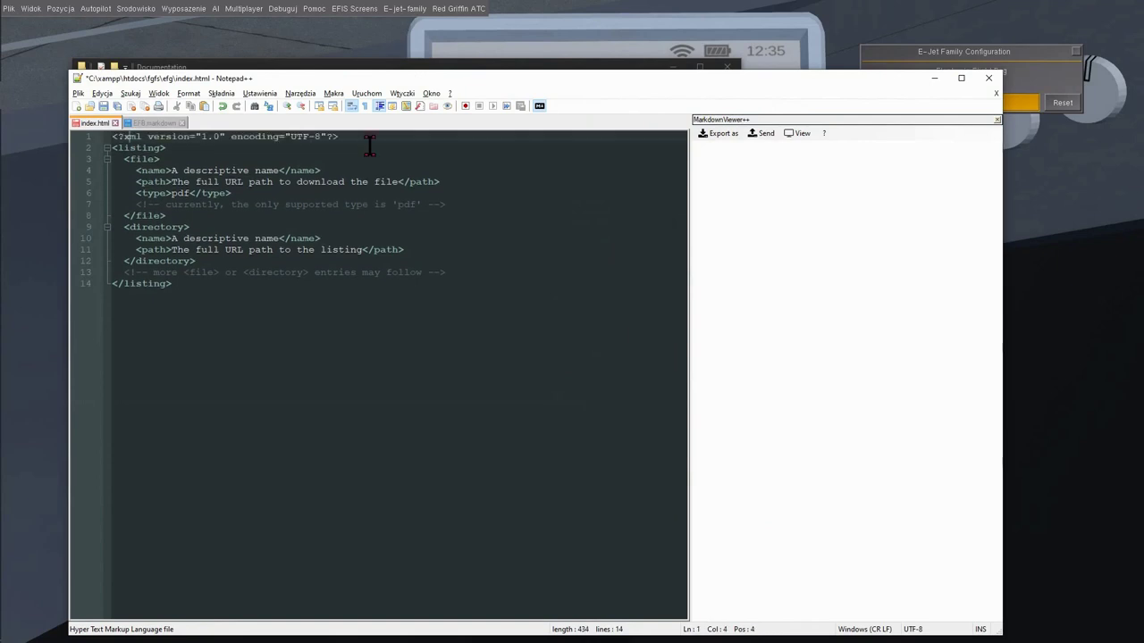
Step: Save index.html with the XML declaration, and delete the comment line about the supported pdf type from the file element
double_click(254, 136)
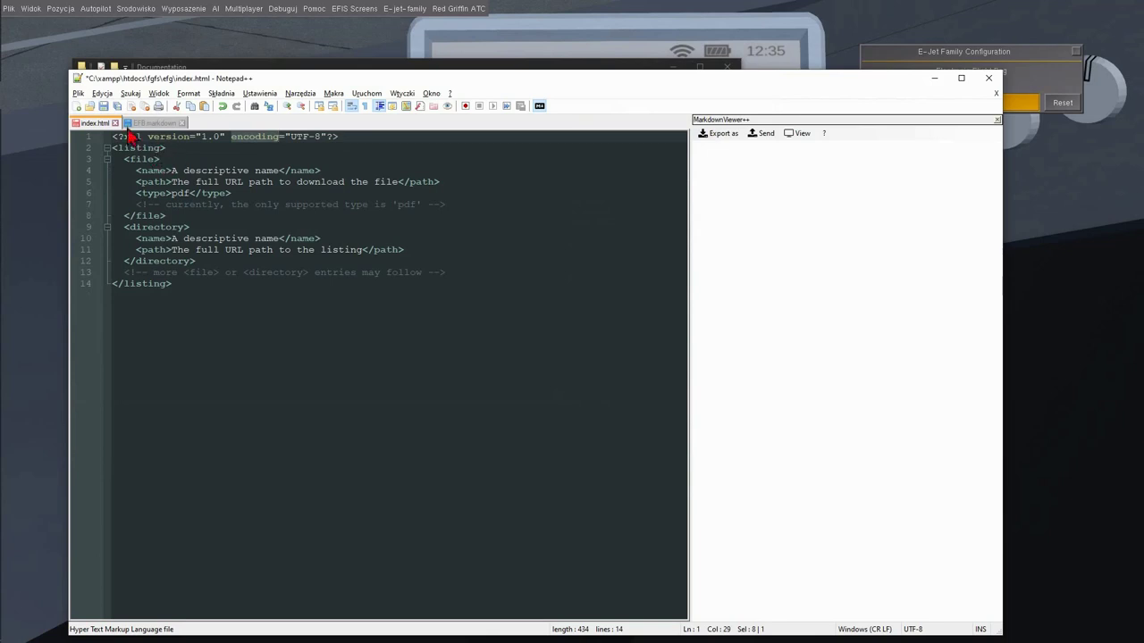
left_click(103, 105)
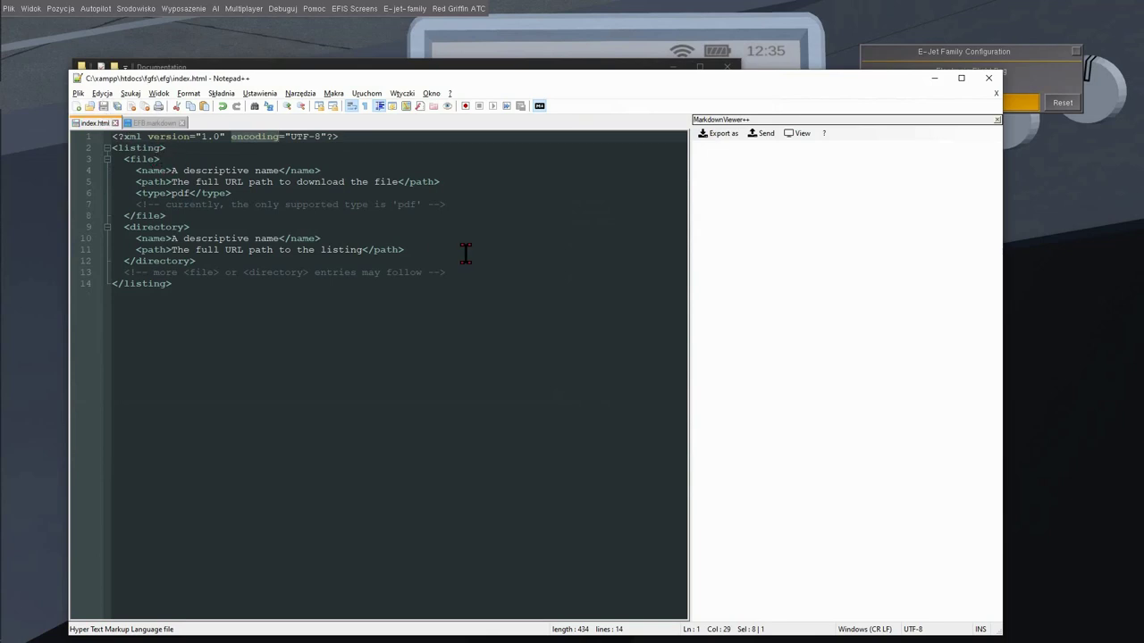
left_click(454, 204)
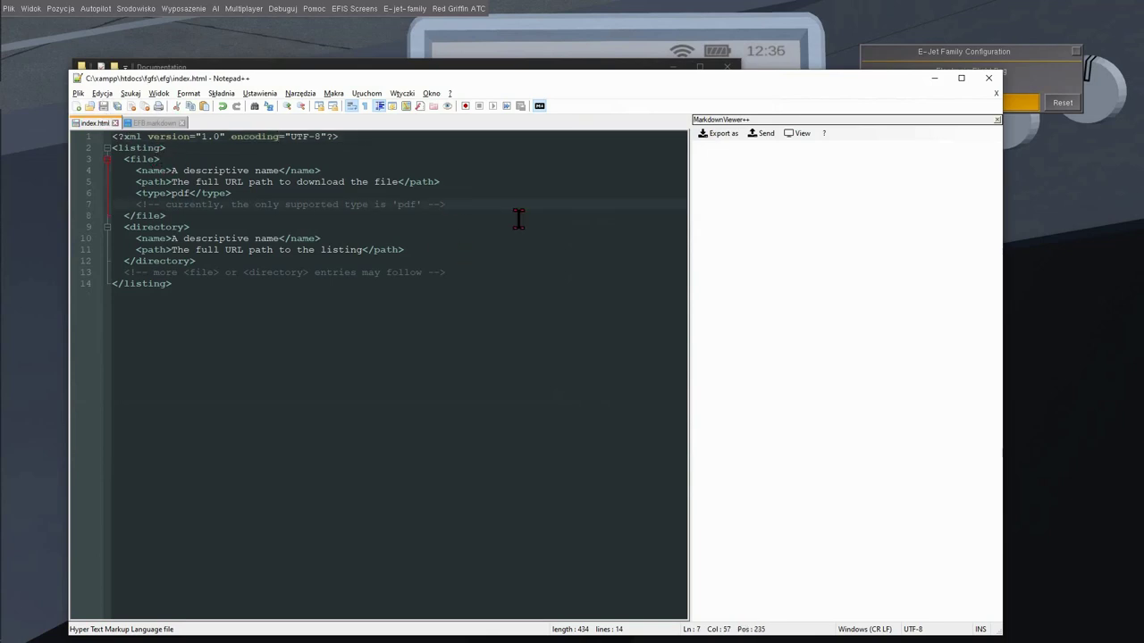
key("shift+Home")
key("shift+Home")
key("BackSpace")
key("BackSpace")
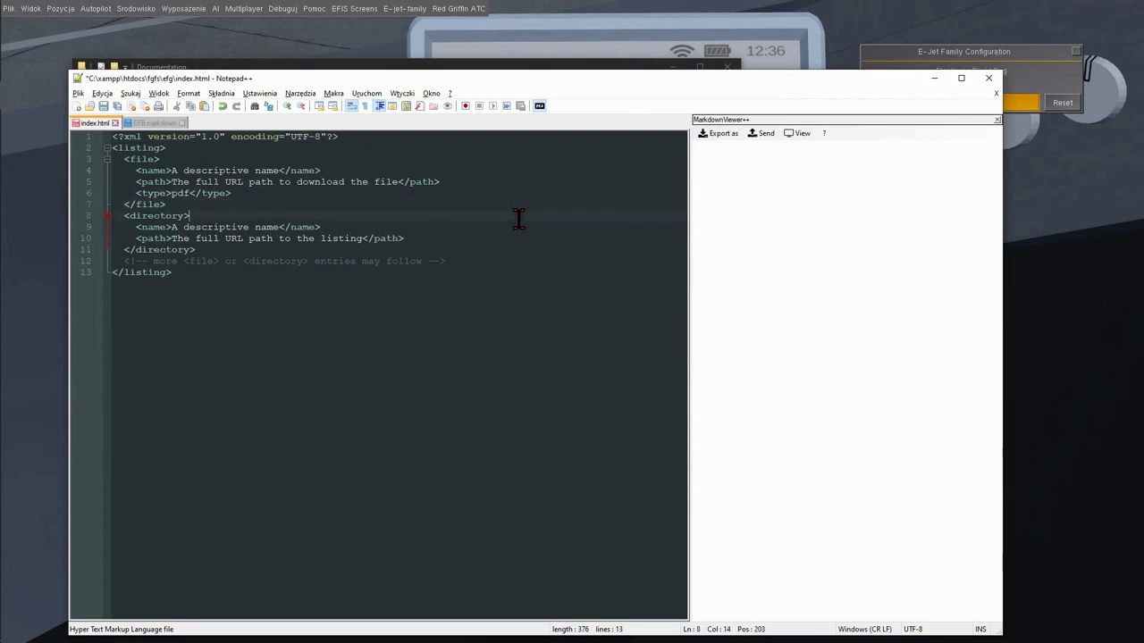
Step: Examine the listing's file and directory elements alongside the closing comment about further entries
key("Down")
key("Down")
key("Down")
key("Down")
key("ctrl+Right")
key("ctrl+Right")
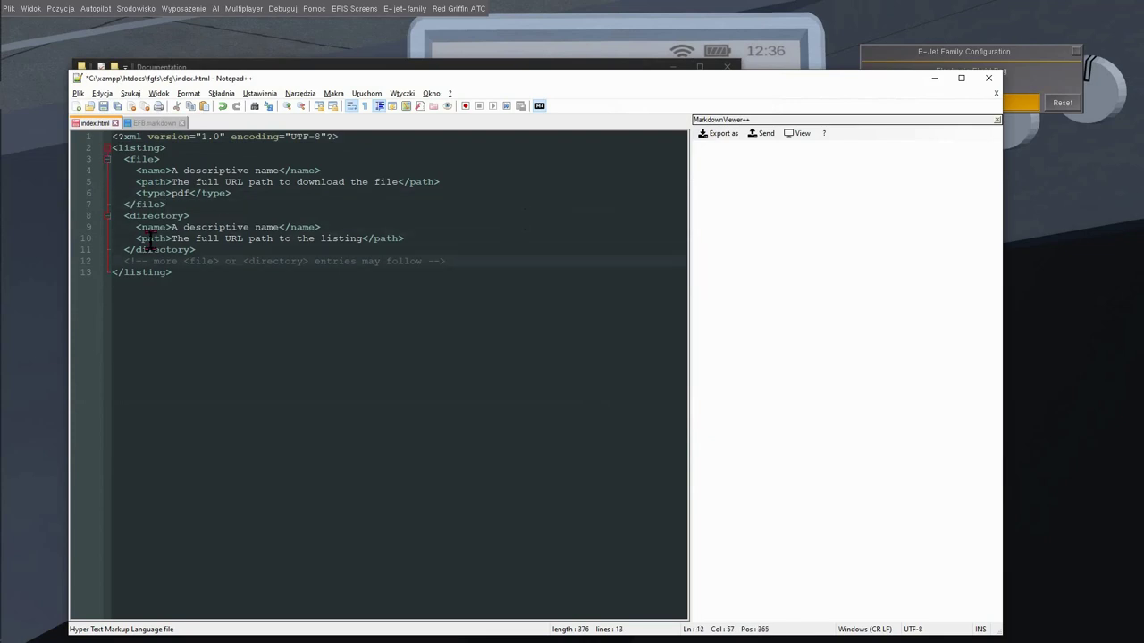
left_click(163, 268)
double_click(198, 261)
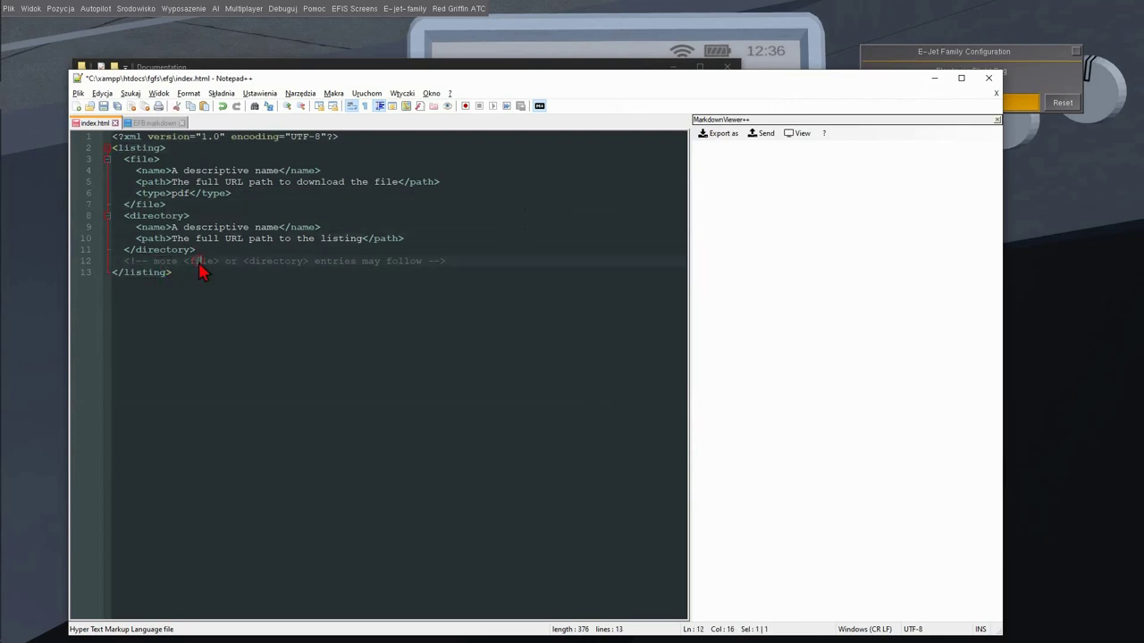
left_click(134, 159)
double_click(152, 216)
double_click(141, 159)
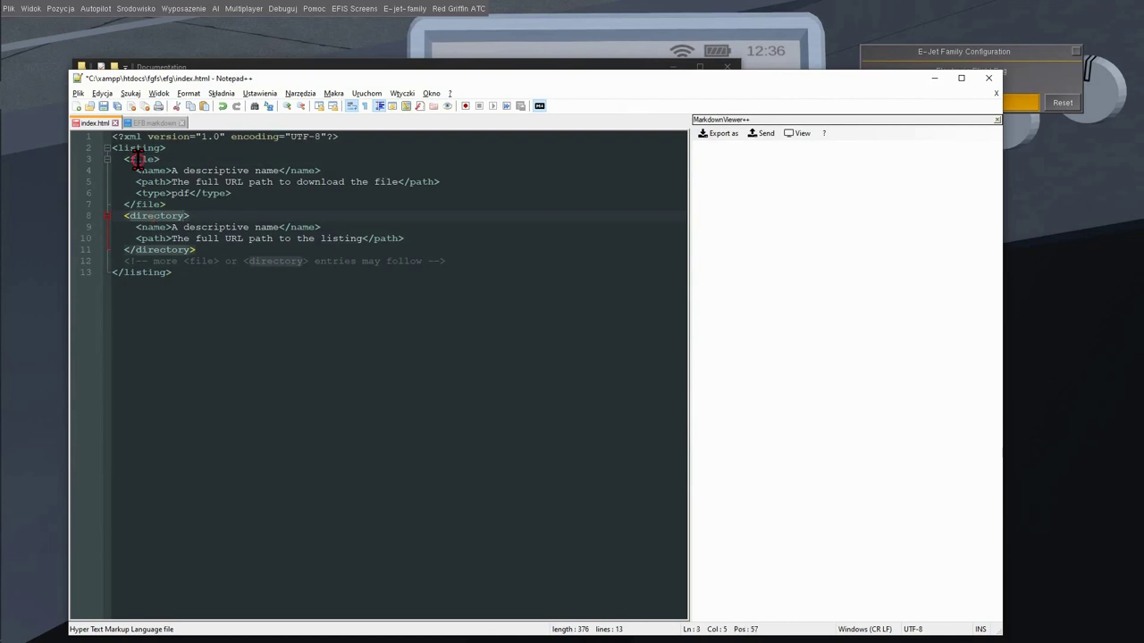
double_click(152, 216)
Step: Delete the comment line about more file or directory entries above the closing listing tag and save index.html
left_click(455, 260)
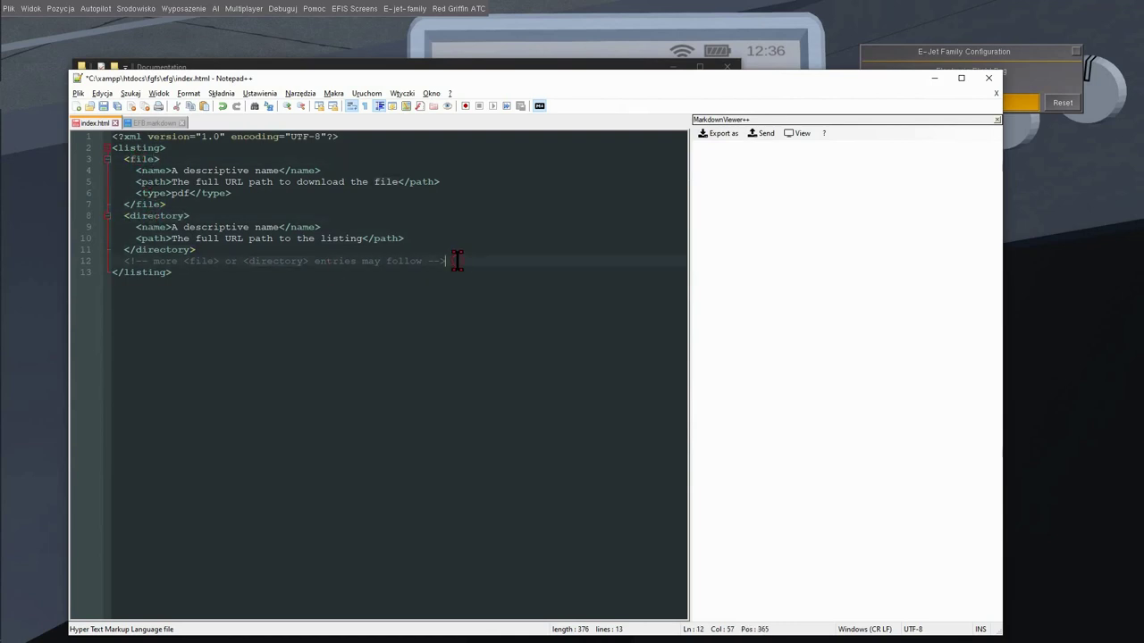
key("shift+Home")
key("shift+Home")
key("BackSpace")
key("BackSpace")
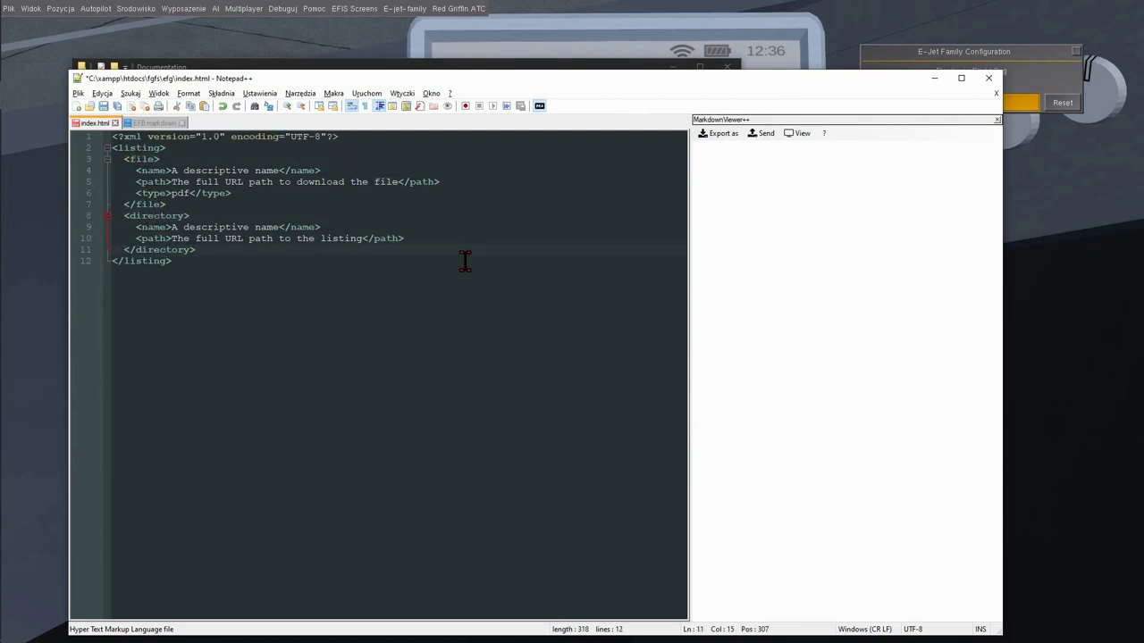
key("ctrl+s")
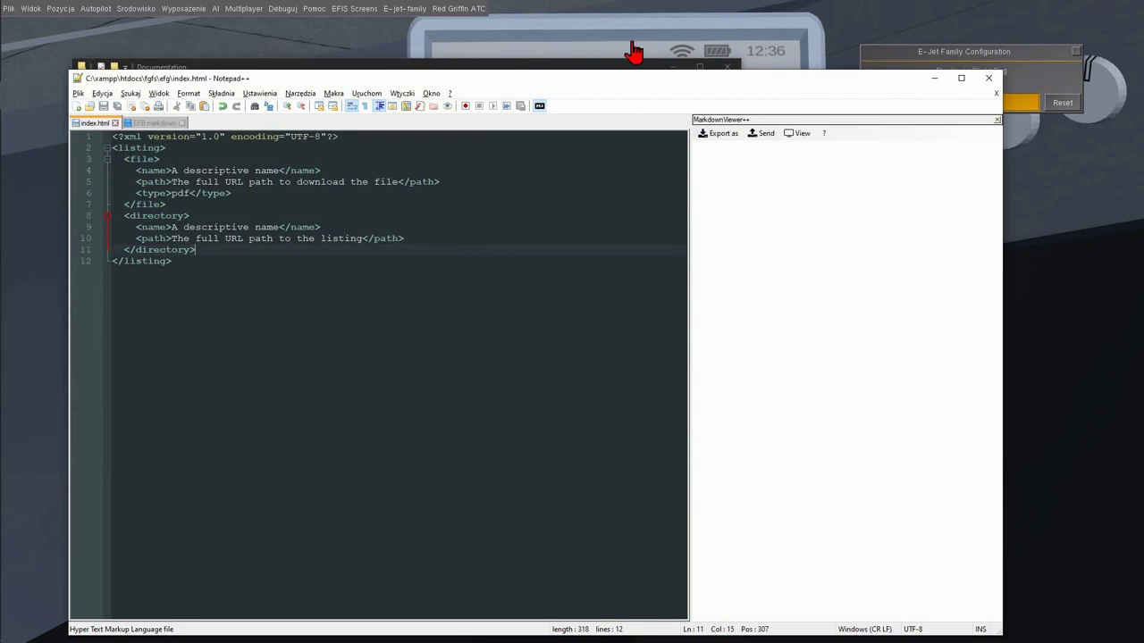
Step: Switch to FlightGear and reopen the FlightBag app from the GearPad home screen
left_click(360, 46)
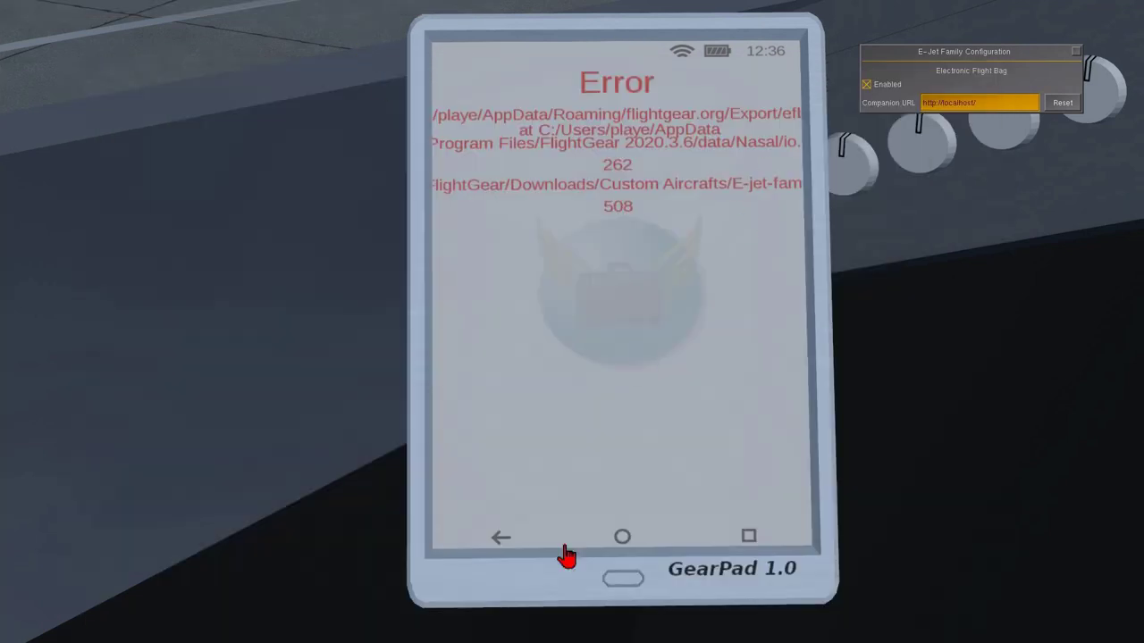
left_click(622, 540)
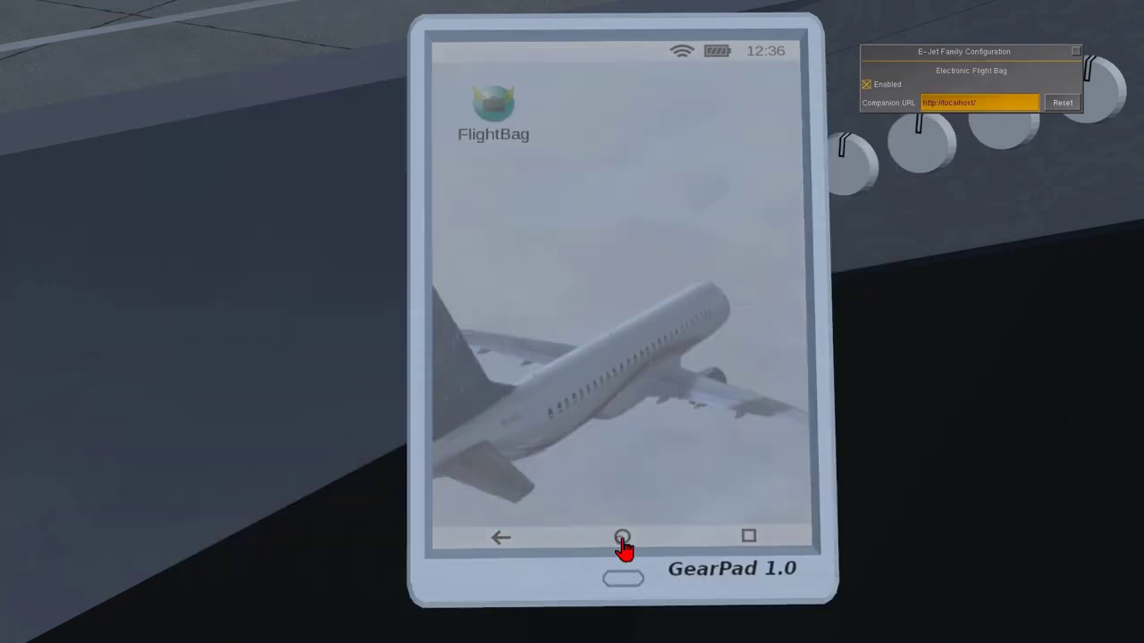
left_click(491, 117)
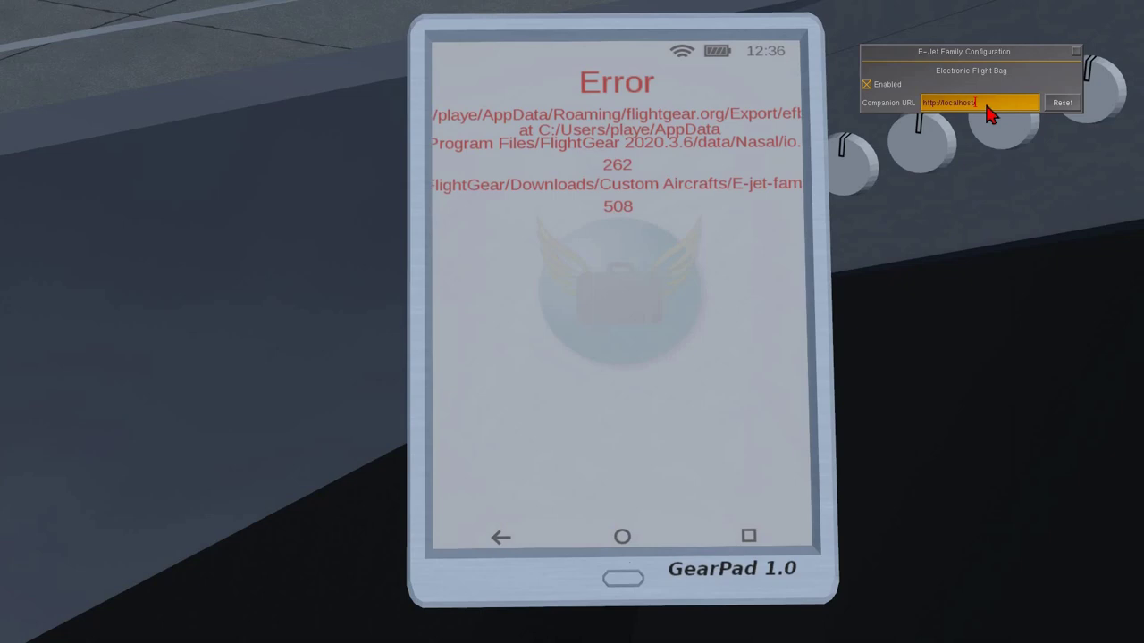
type("fgfs/efg/")
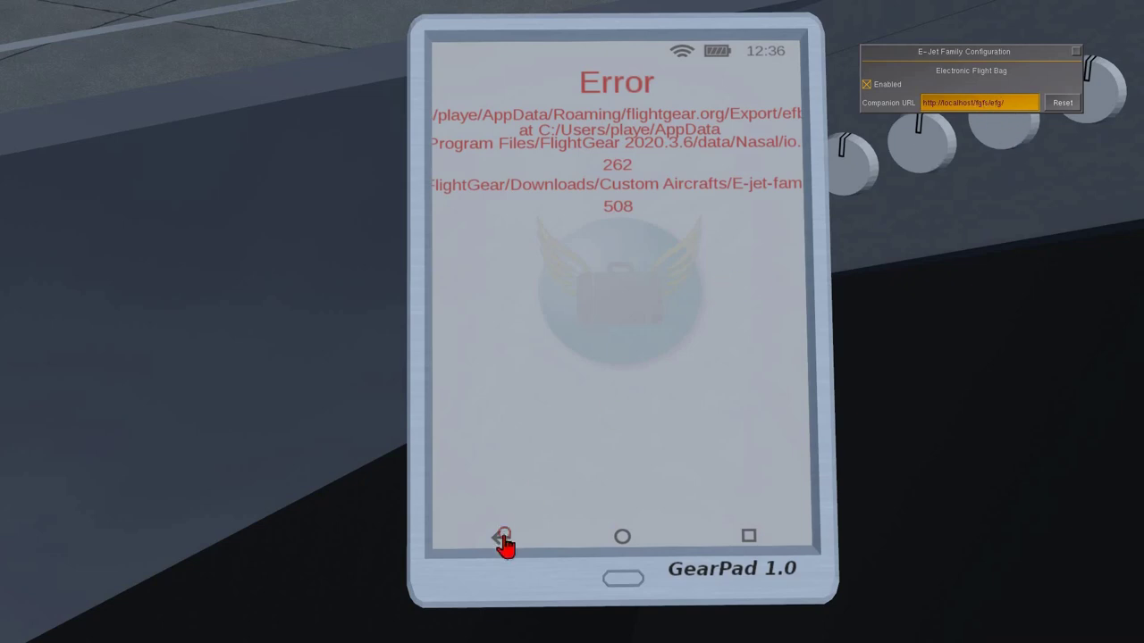
left_click(620, 547)
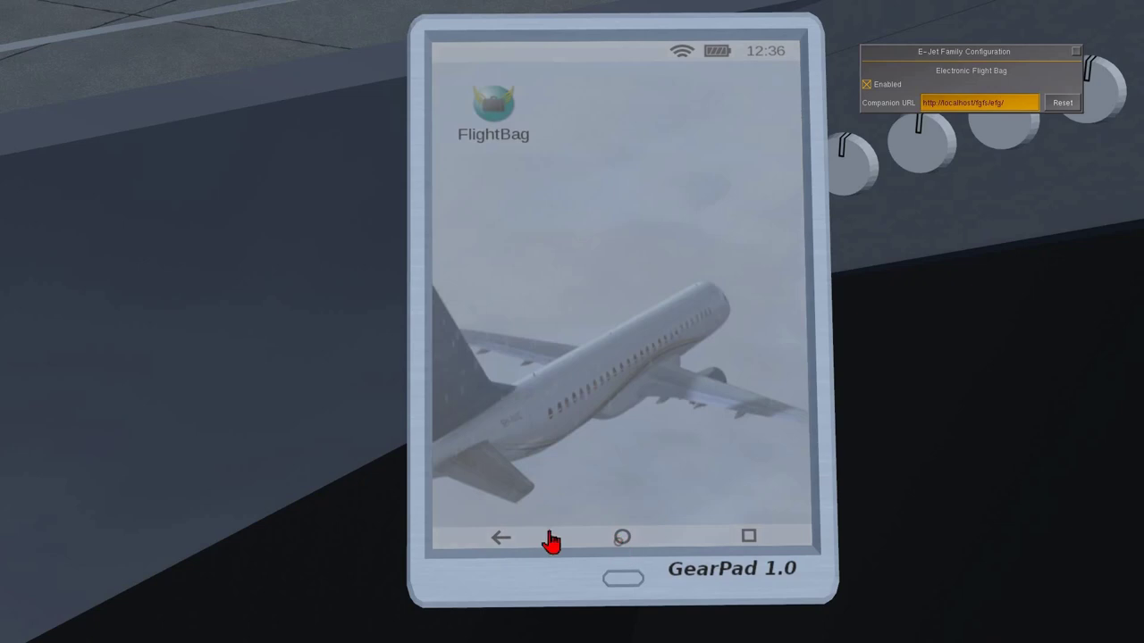
left_click(502, 131)
left_click(622, 537)
left_click(497, 150)
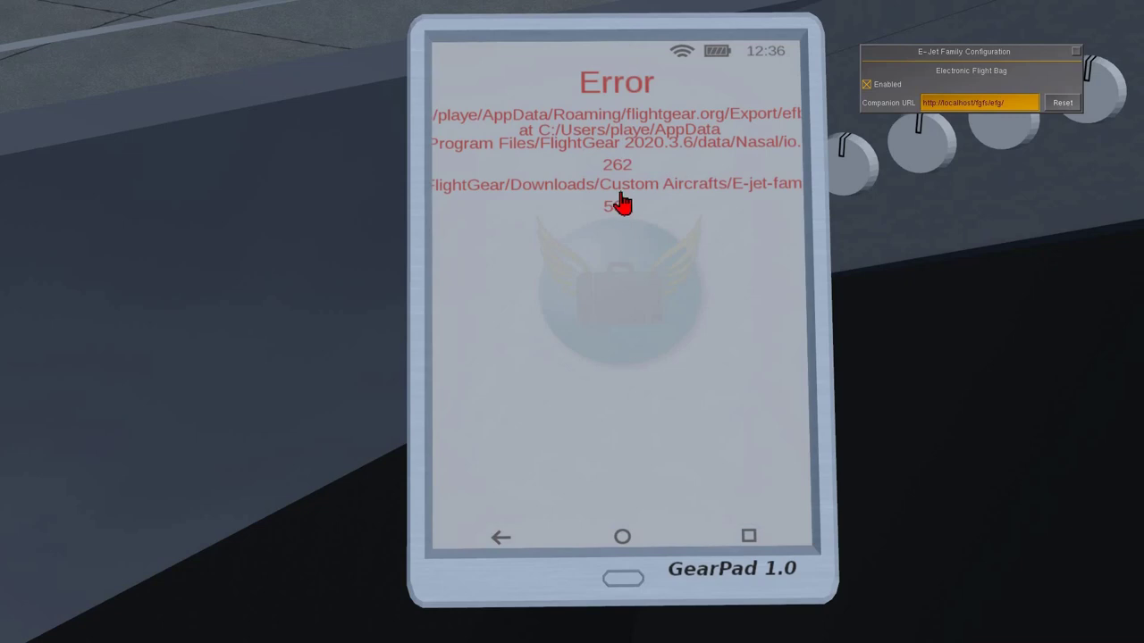
left_click(620, 538)
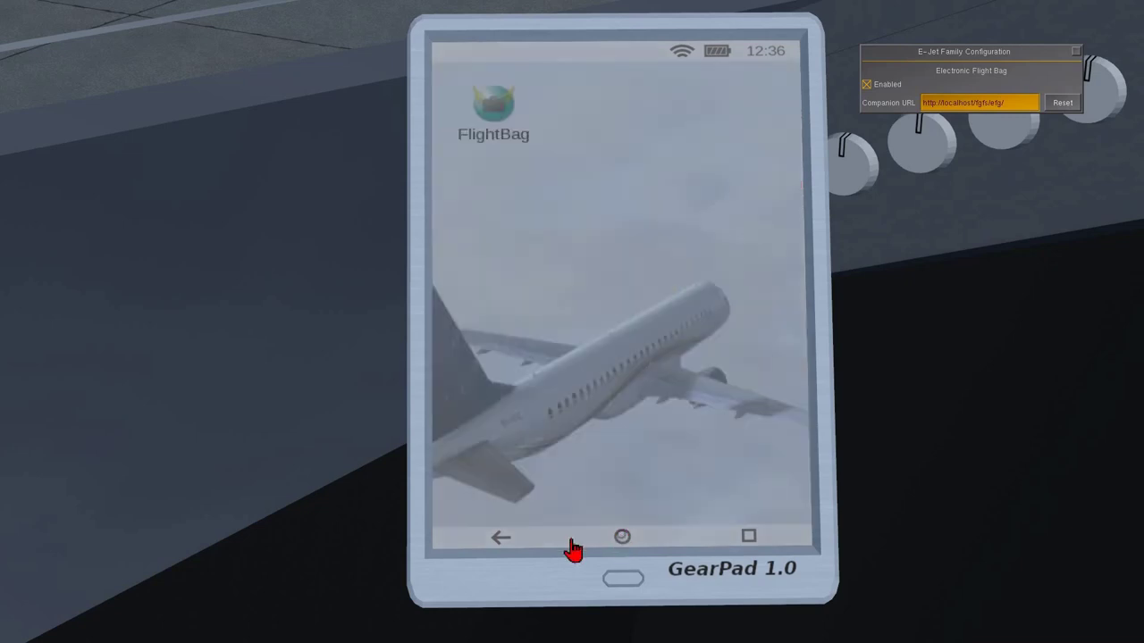
left_click(498, 124)
left_click(623, 538)
left_click(494, 134)
Step: Open efb_listing.xml from the flightgear.org Export folder in Notepad++, look through its contents and close it again
key("alt+Tab")
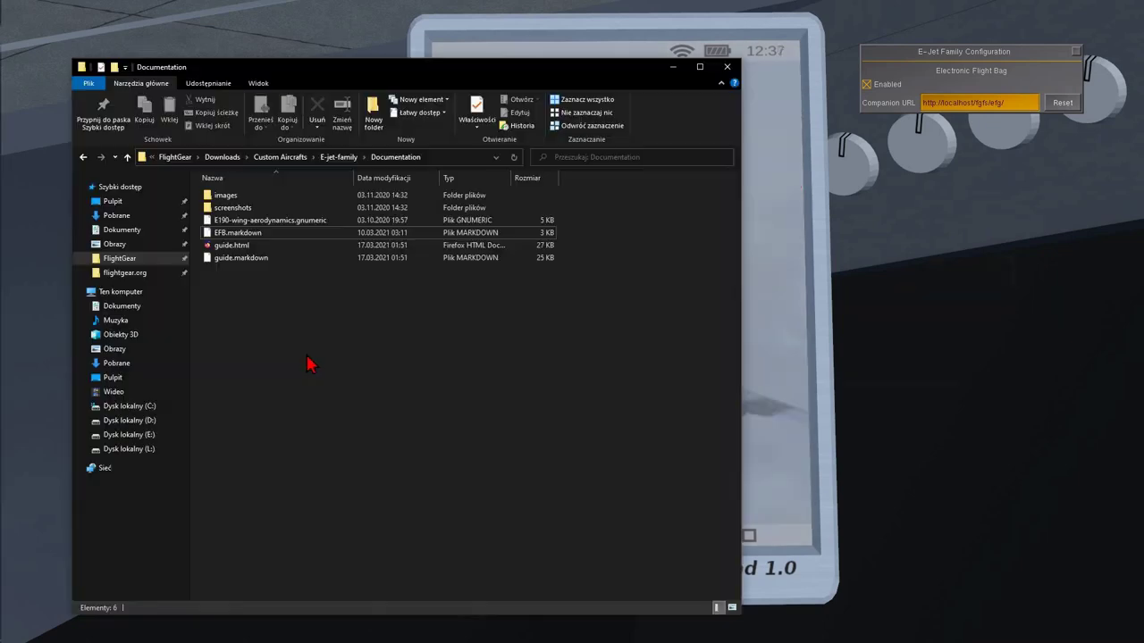
left_click(125, 272)
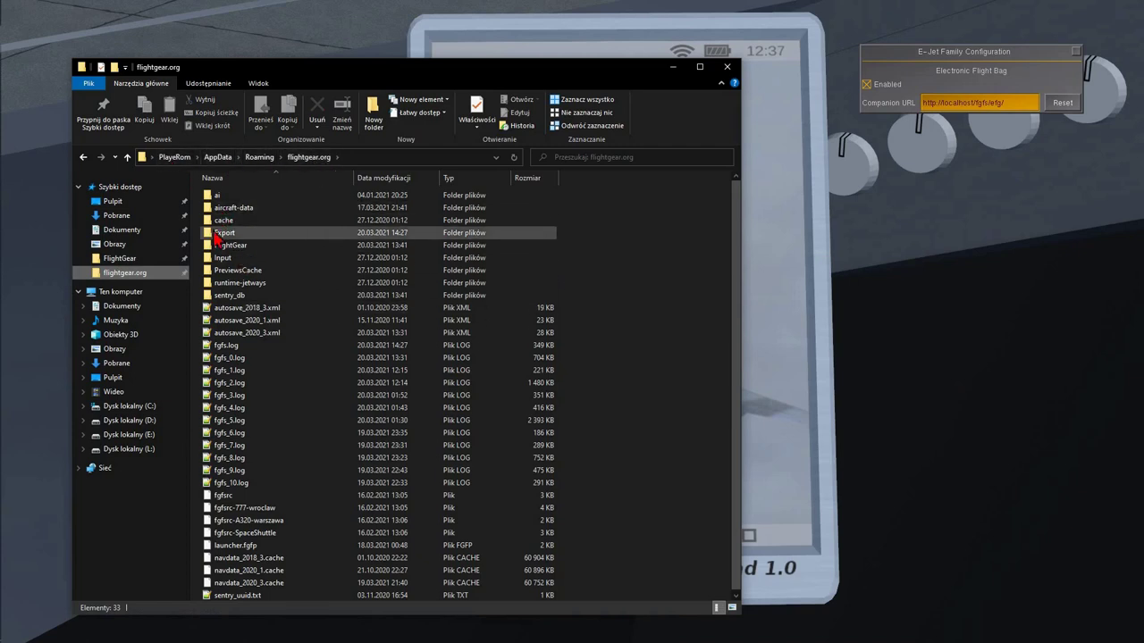
double_click(222, 232)
left_click(221, 379)
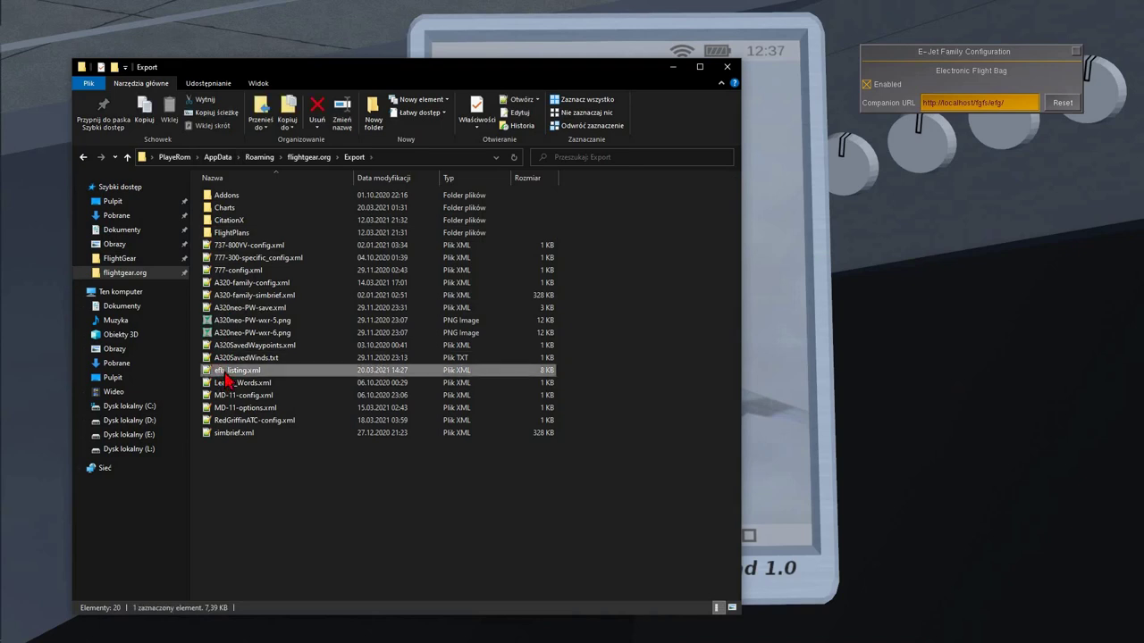
right_click(225, 370)
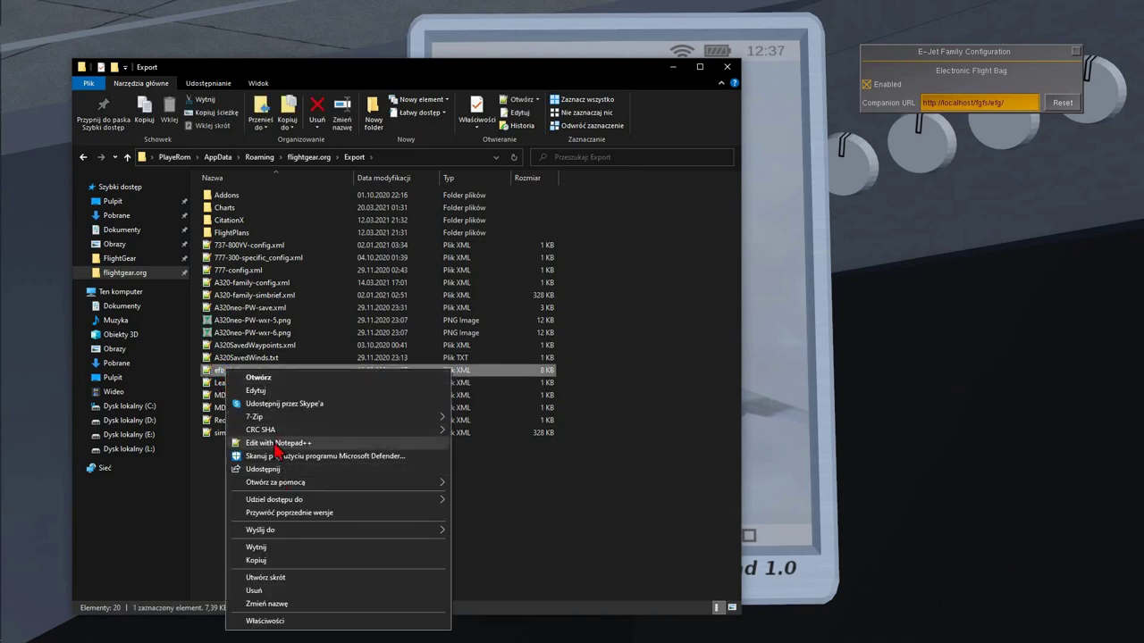
left_click(277, 443)
scroll(298, 369, "down", 15)
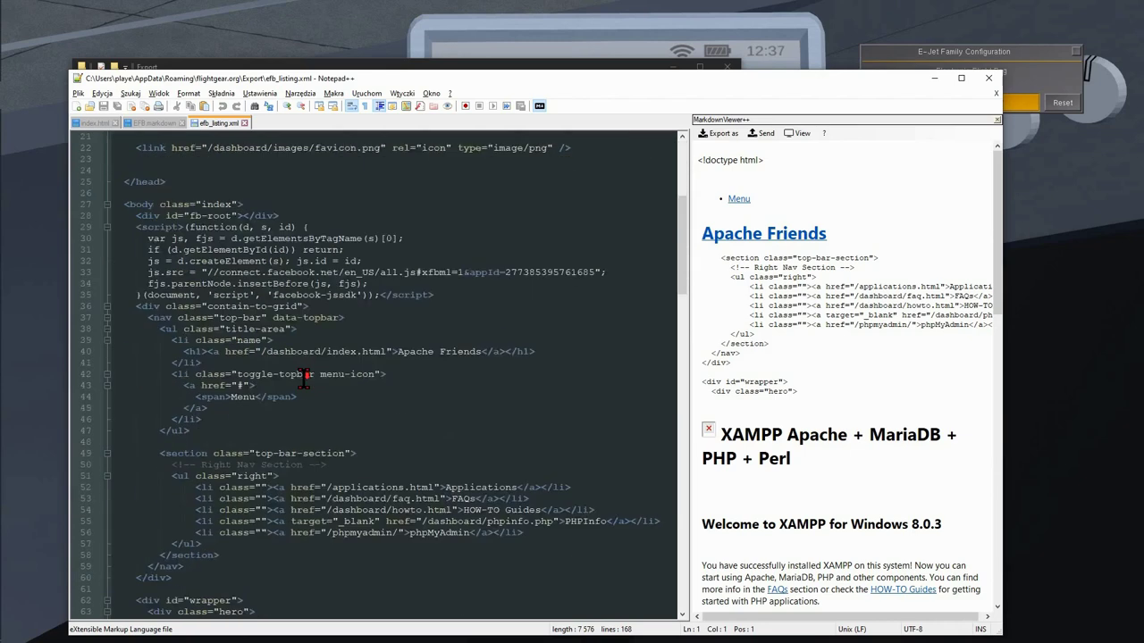
scroll(298, 369, "up", 15)
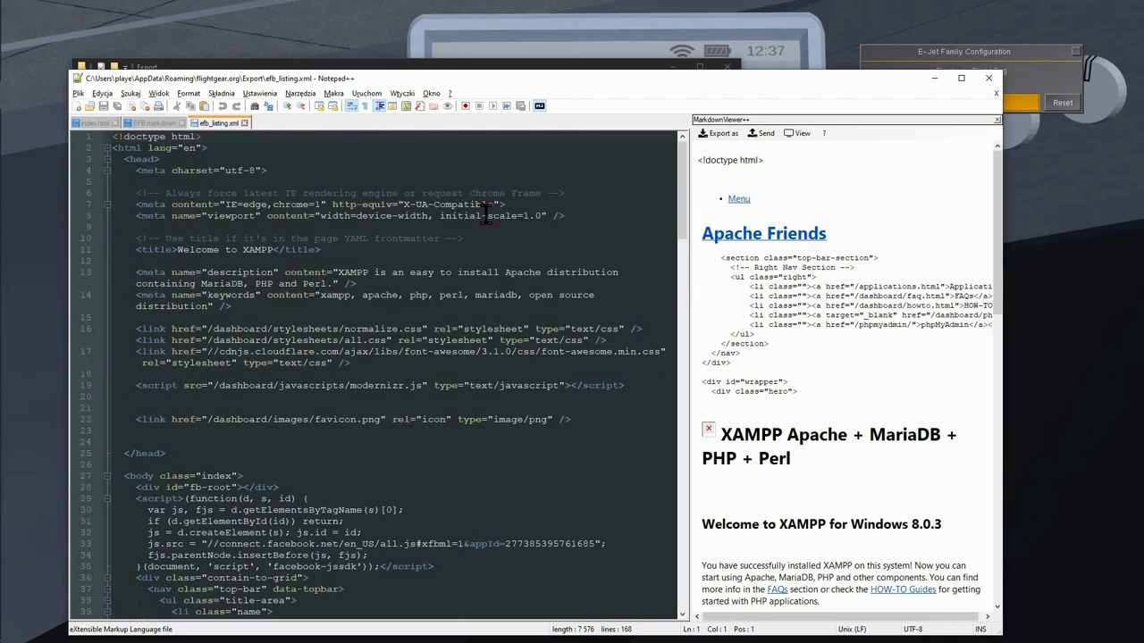
left_click(244, 123)
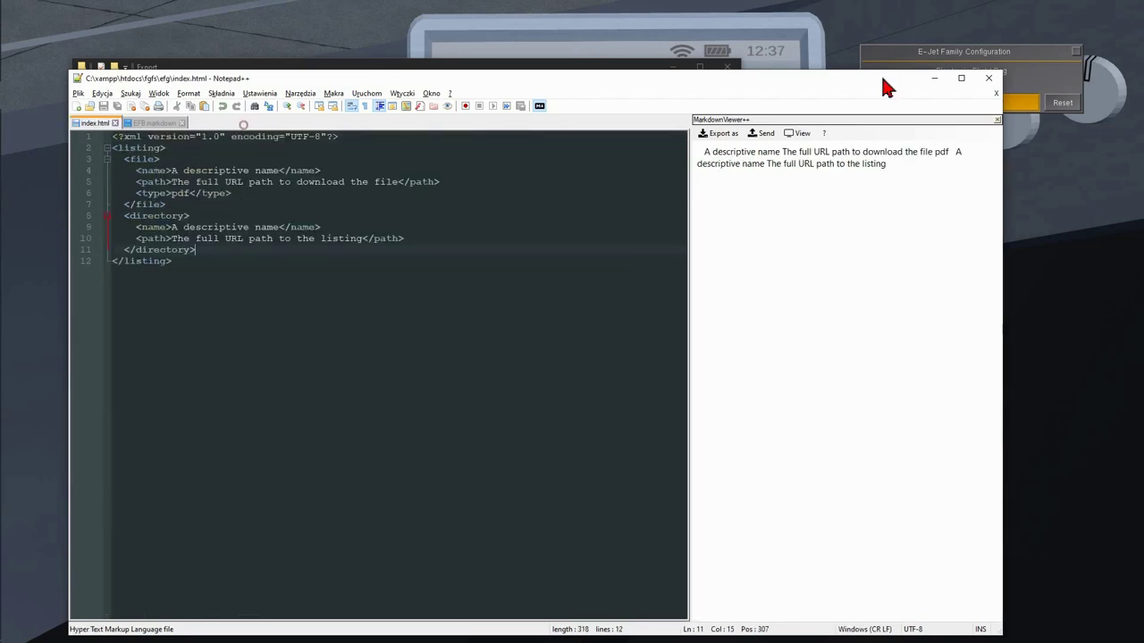
Step: Minimize Notepad++ and delete the cached efb_listing.xml file from the Export folder
left_click(933, 79)
right_click(241, 370)
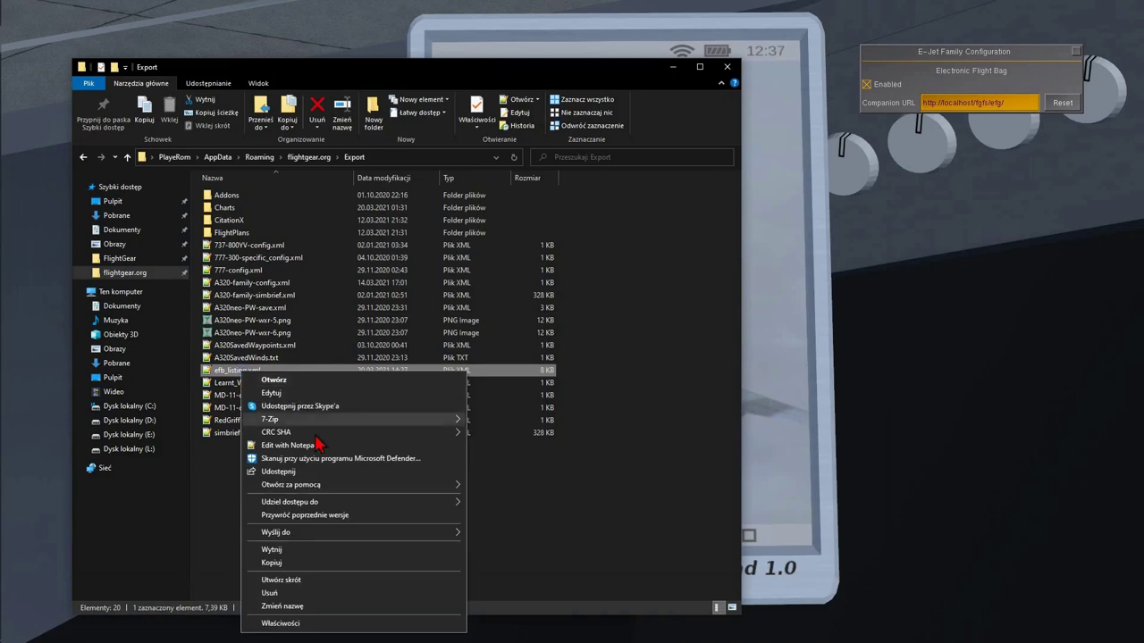
left_click(313, 594)
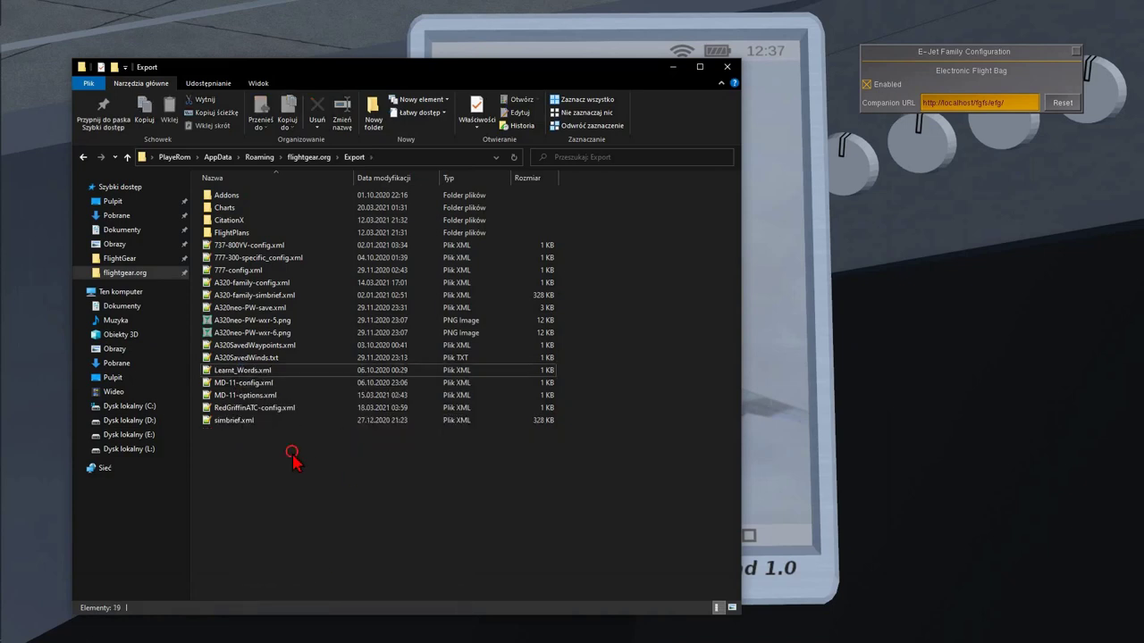
Step: Return to FlightGear and retry the FlightBag app twice from the GearPad home screen
left_click(368, 40)
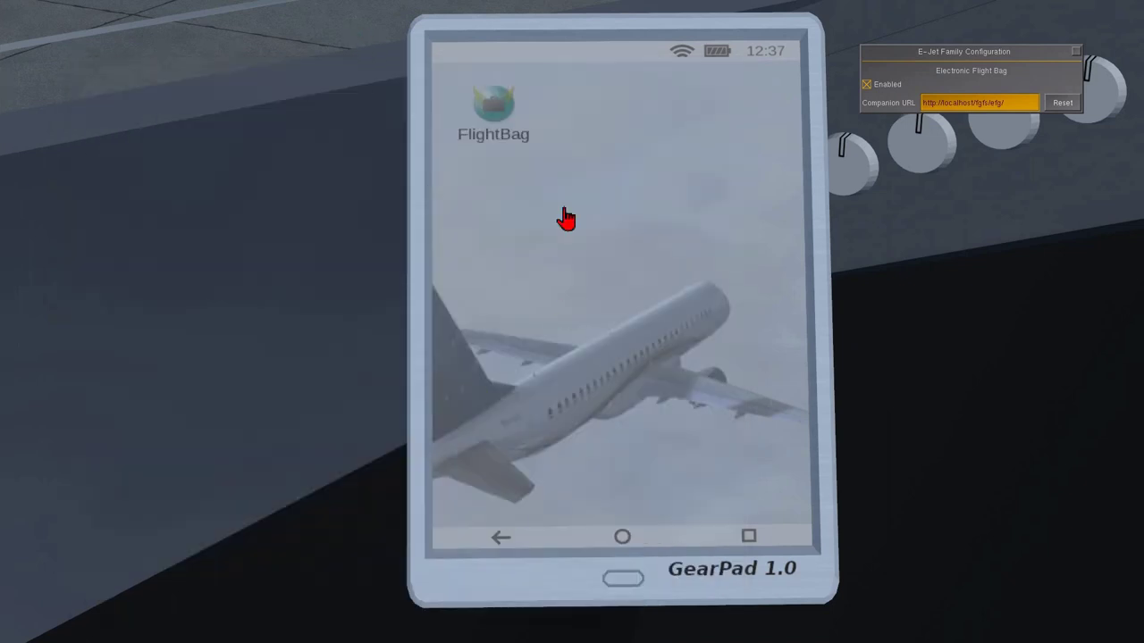
left_click(482, 143)
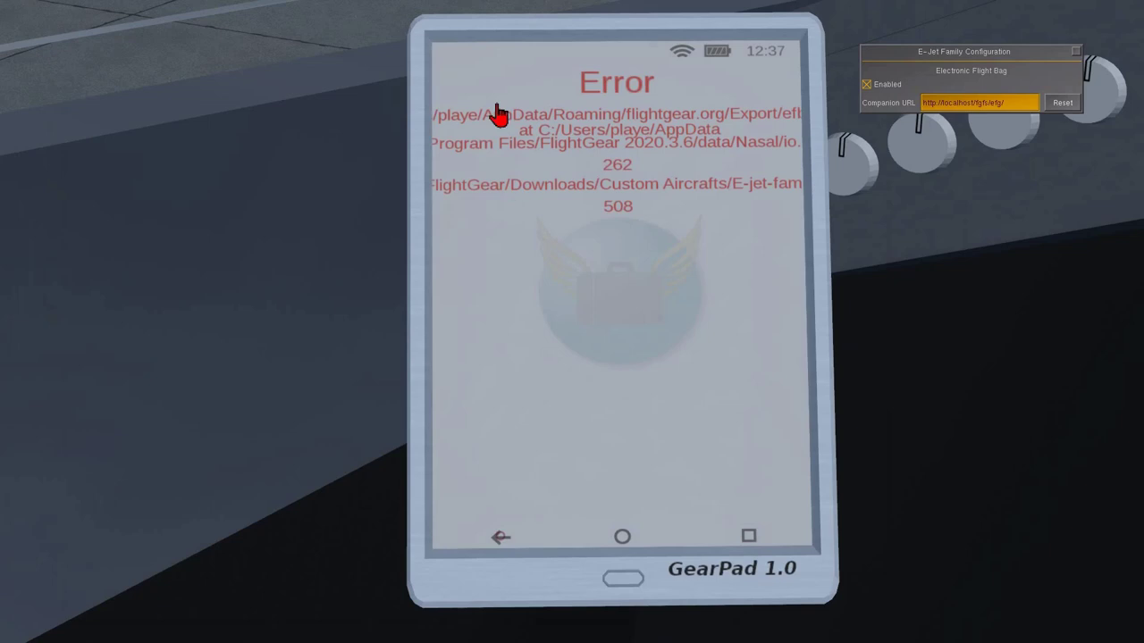
left_click(621, 537)
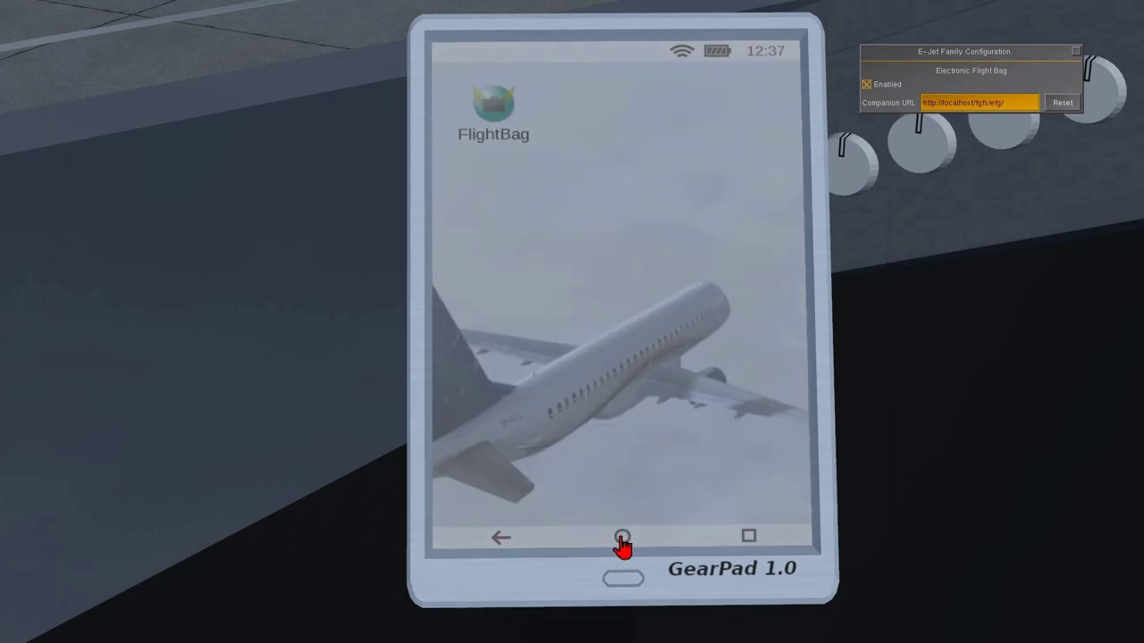
left_click(490, 120)
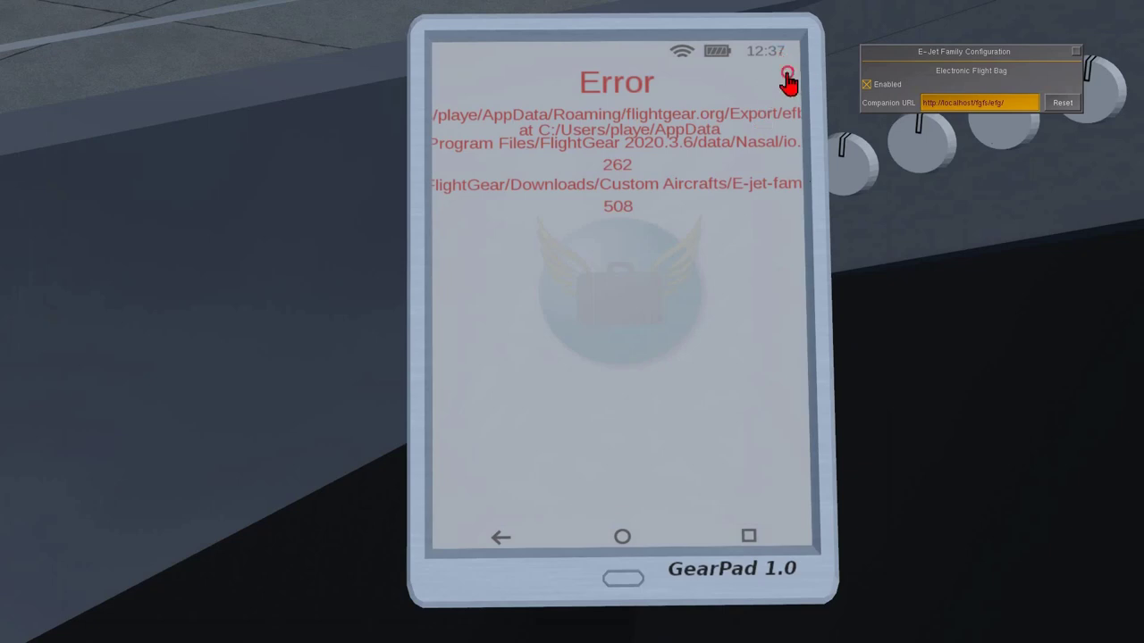
left_click(623, 537)
left_click(10, 26)
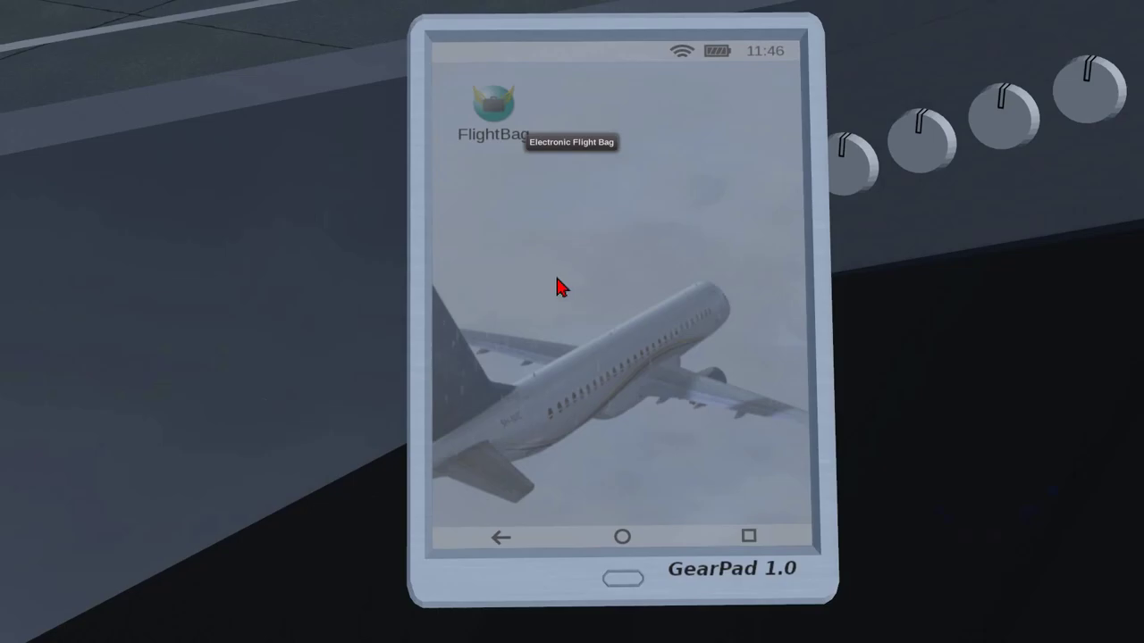
Step: Open the E-Jet Family Configuration dialog and move it clear of the GearPad screen
mouse_move(454, 16)
left_click(403, 11)
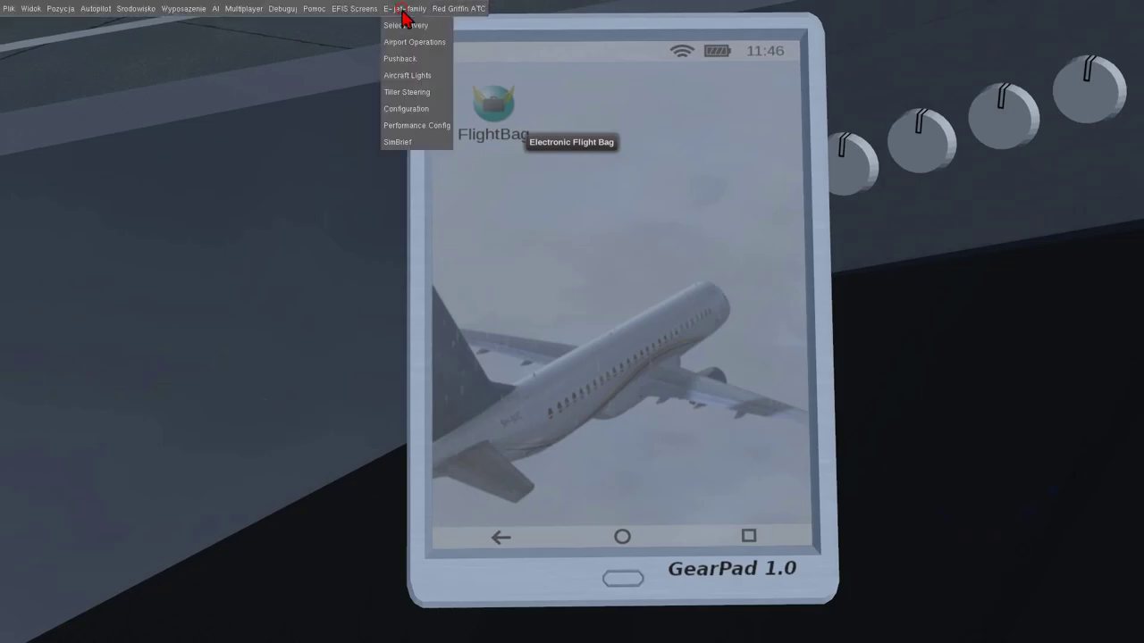
left_click(404, 109)
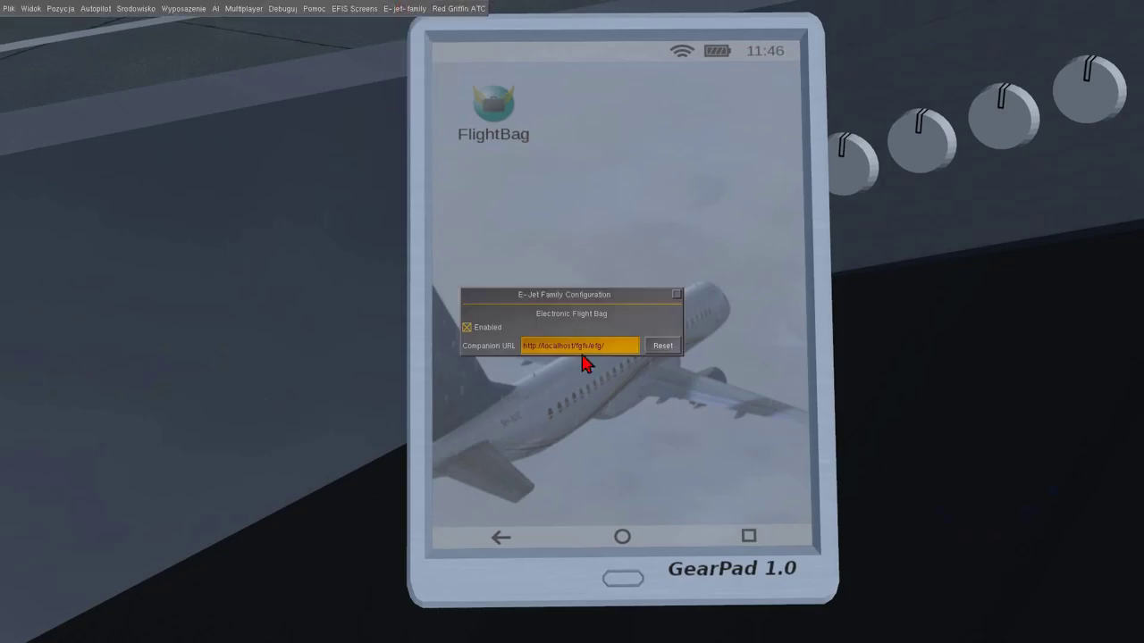
left_click_drag(596, 299, 992, 52)
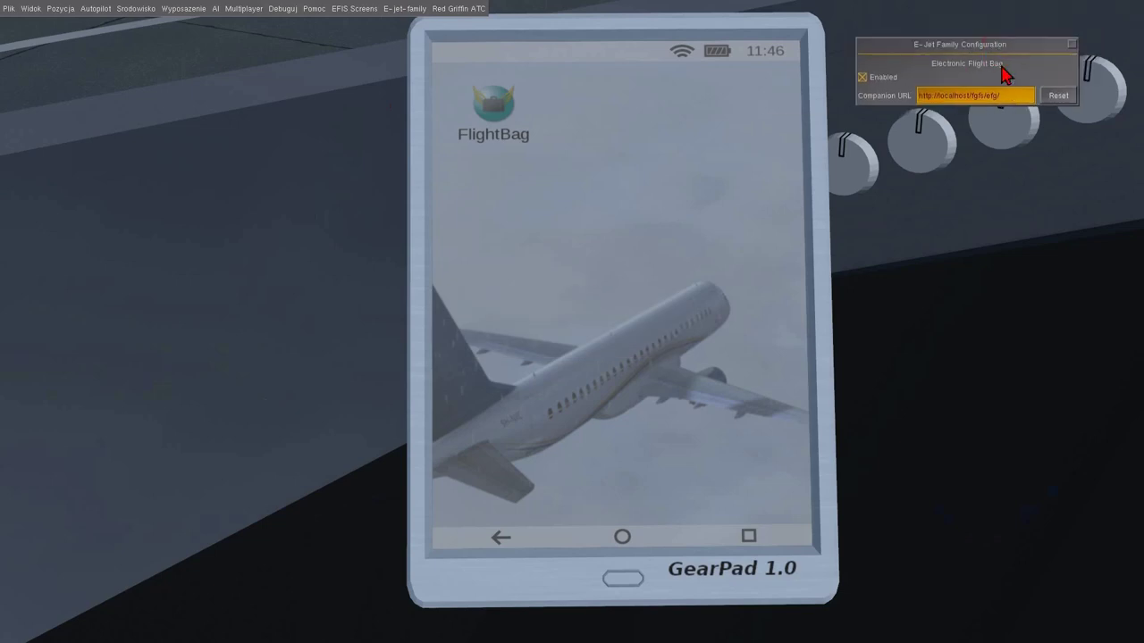
left_click(1007, 99)
key("Return")
left_click(487, 143)
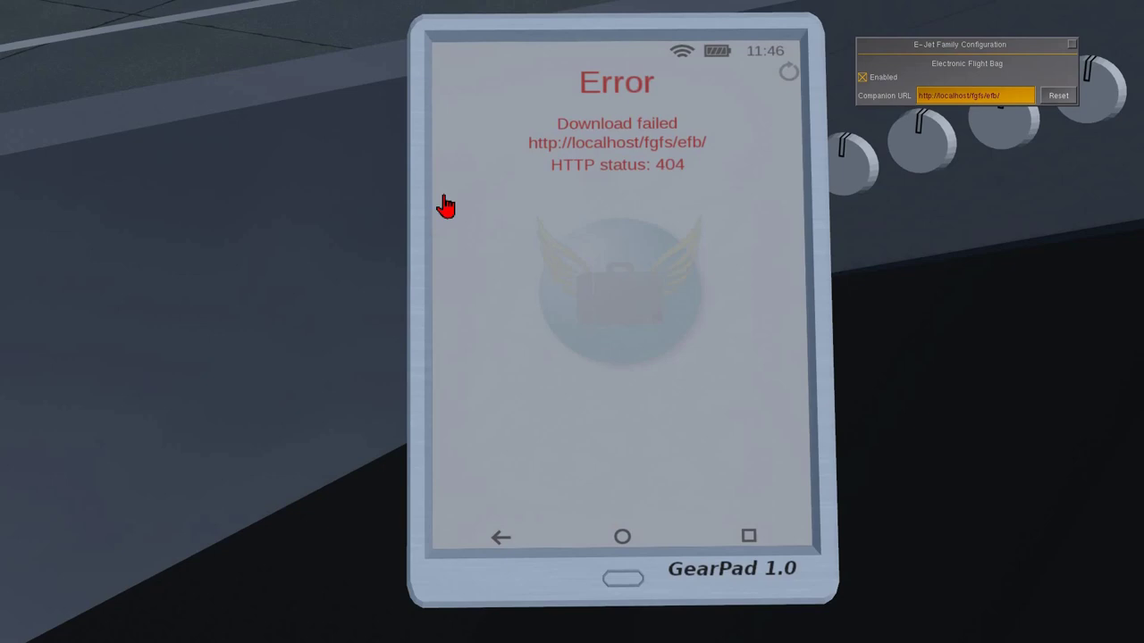
Step: Switch to File Explorer and open the C:\xampp\htdocs\fgfs folder
key("alt+Tab")
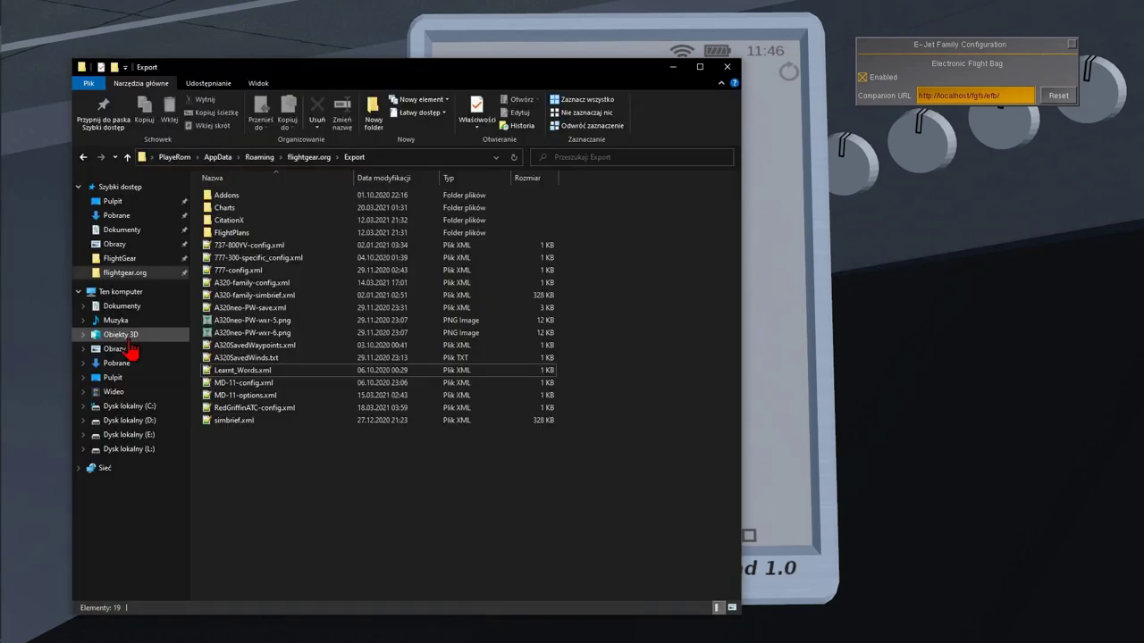
left_click(124, 408)
double_click(224, 326)
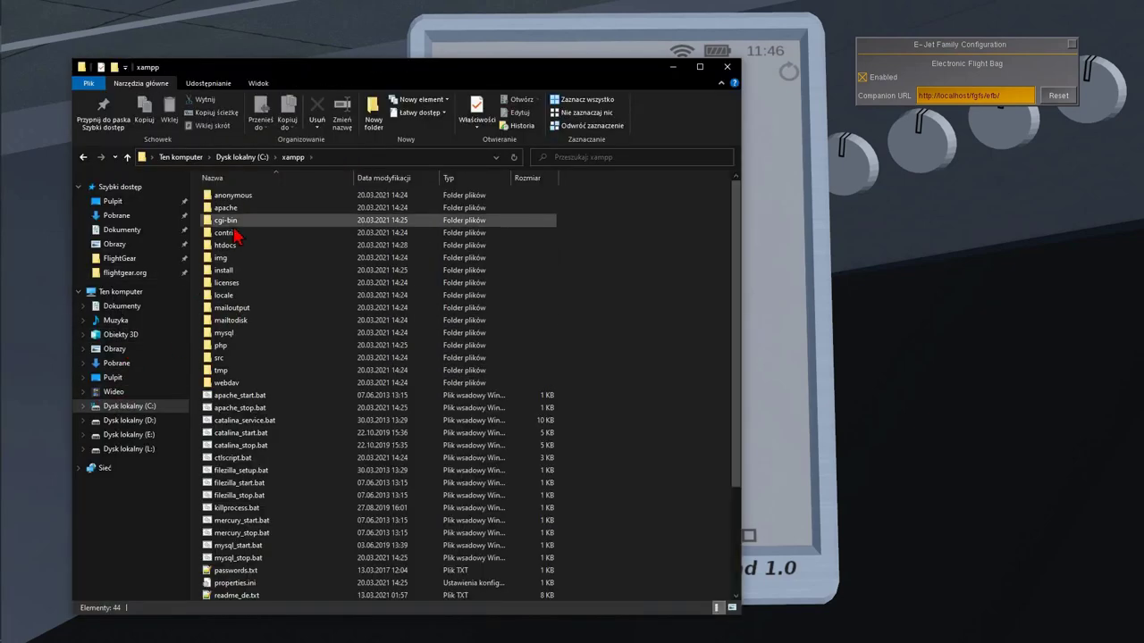
double_click(227, 246)
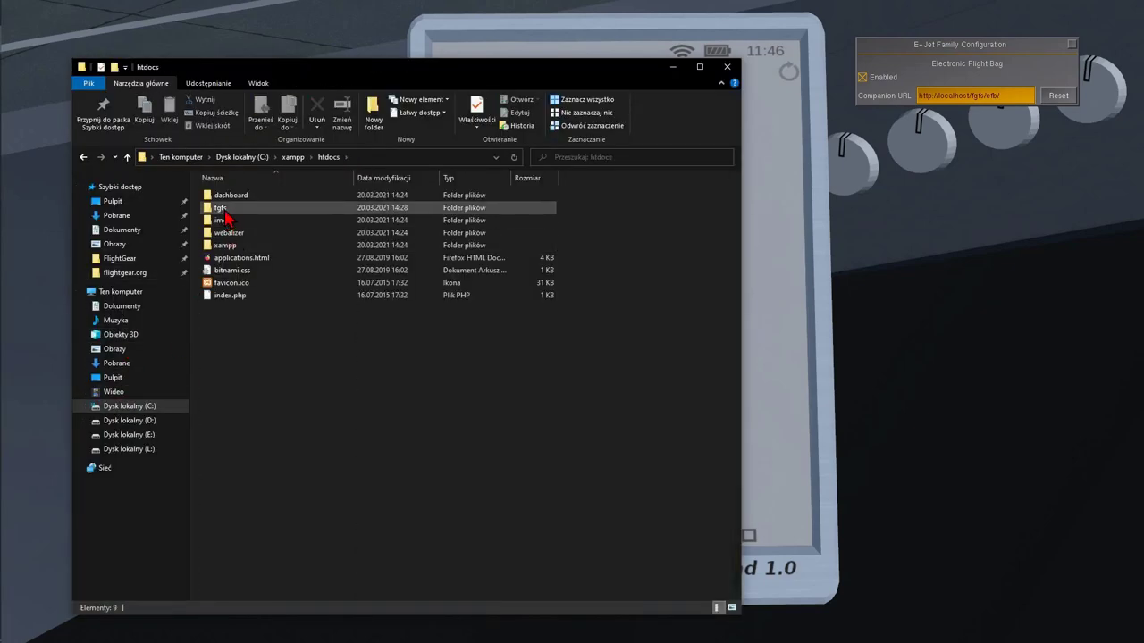
double_click(222, 211)
Step: Rename the only subfolder of fgfs as efb and open it
left_click(220, 196)
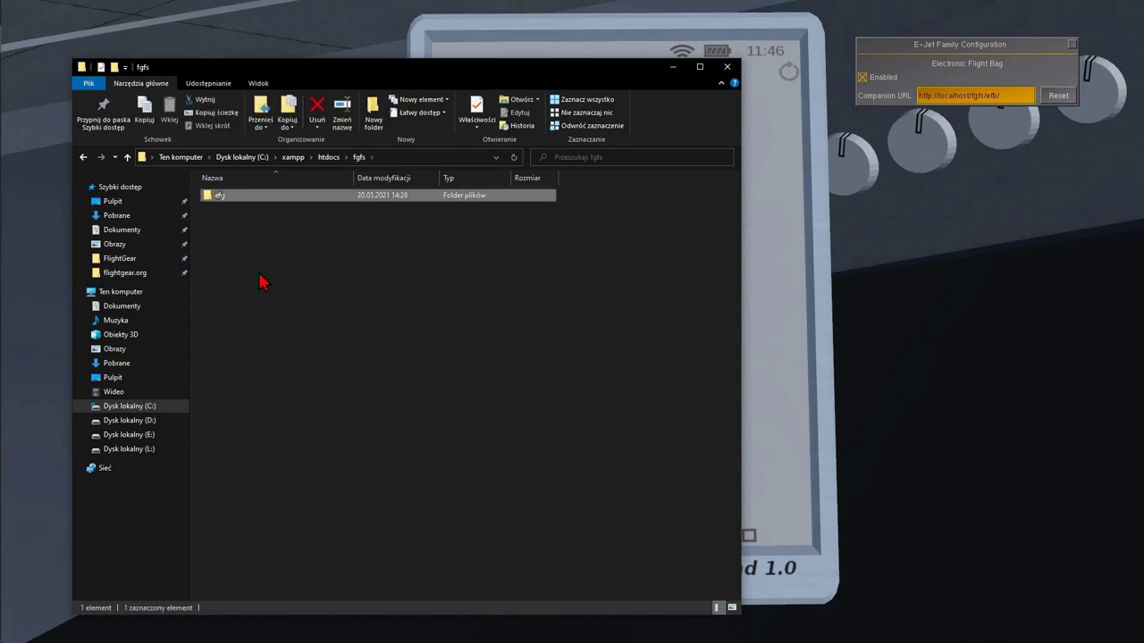
key("F2")
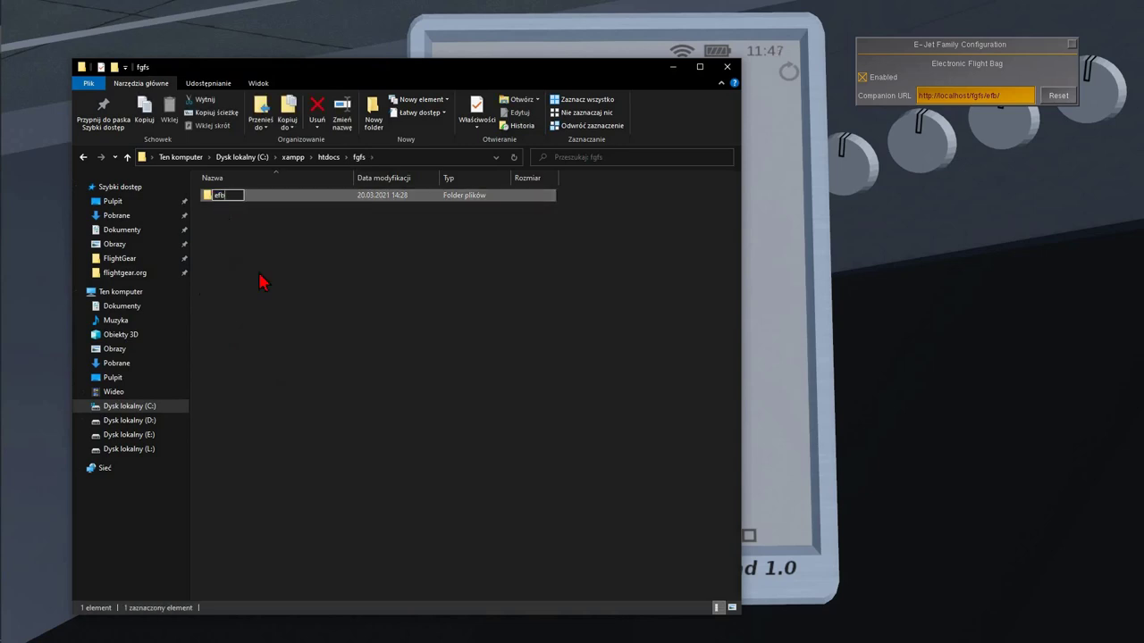
key("Return")
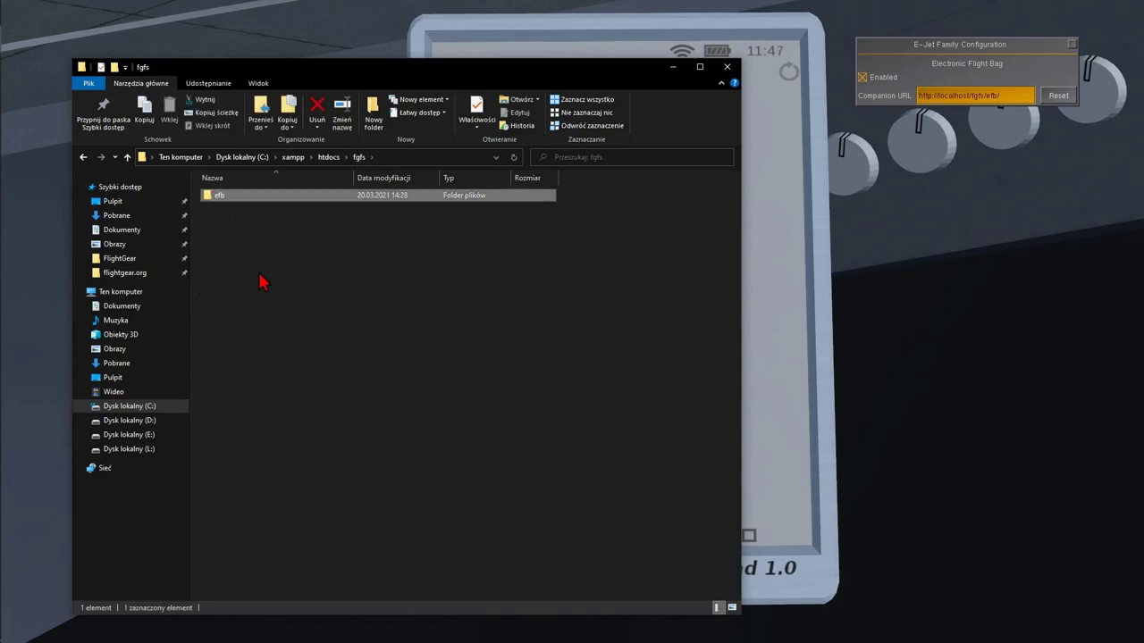
double_click(219, 196)
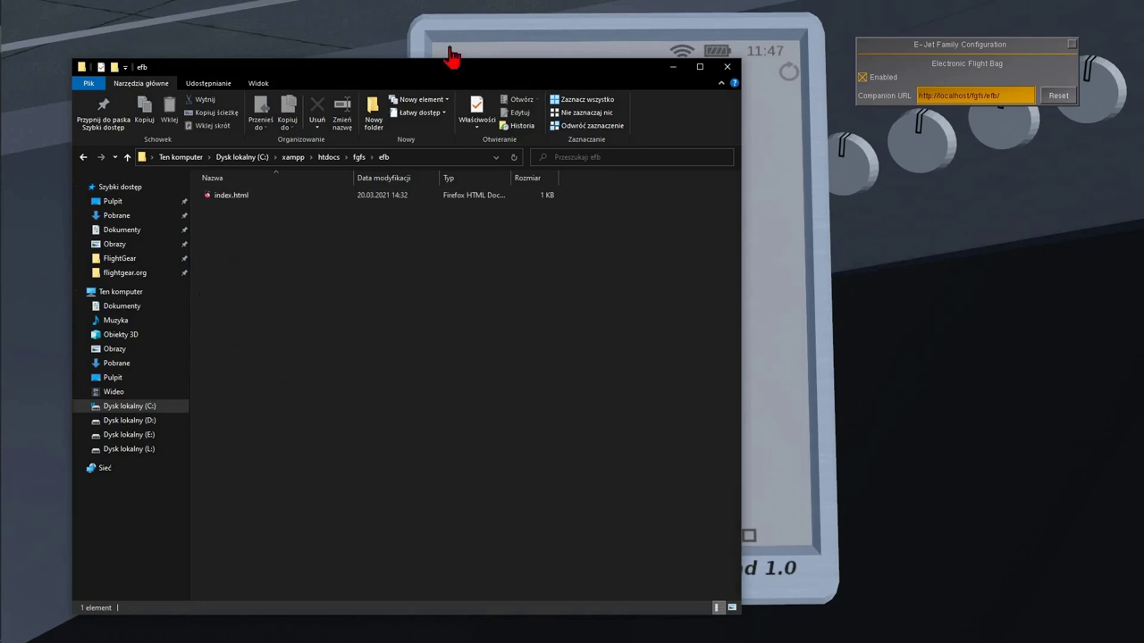
Step: Minimize File Explorer, reload the FlightBag page on the GearPad, and view Favorites before returning to its home page
left_click(673, 68)
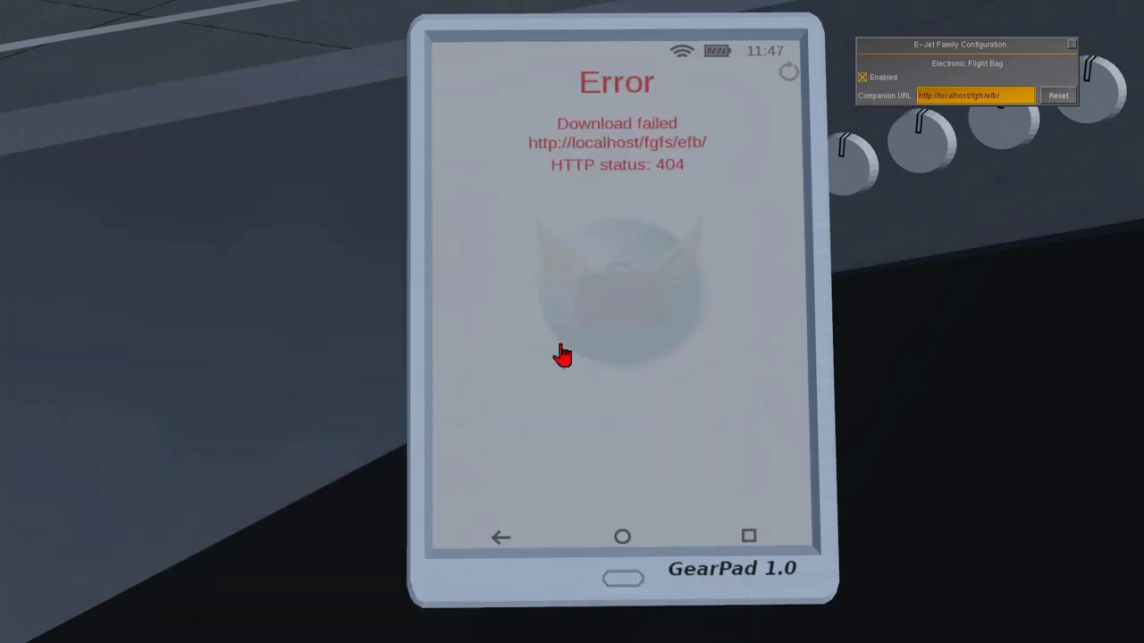
left_click(786, 75)
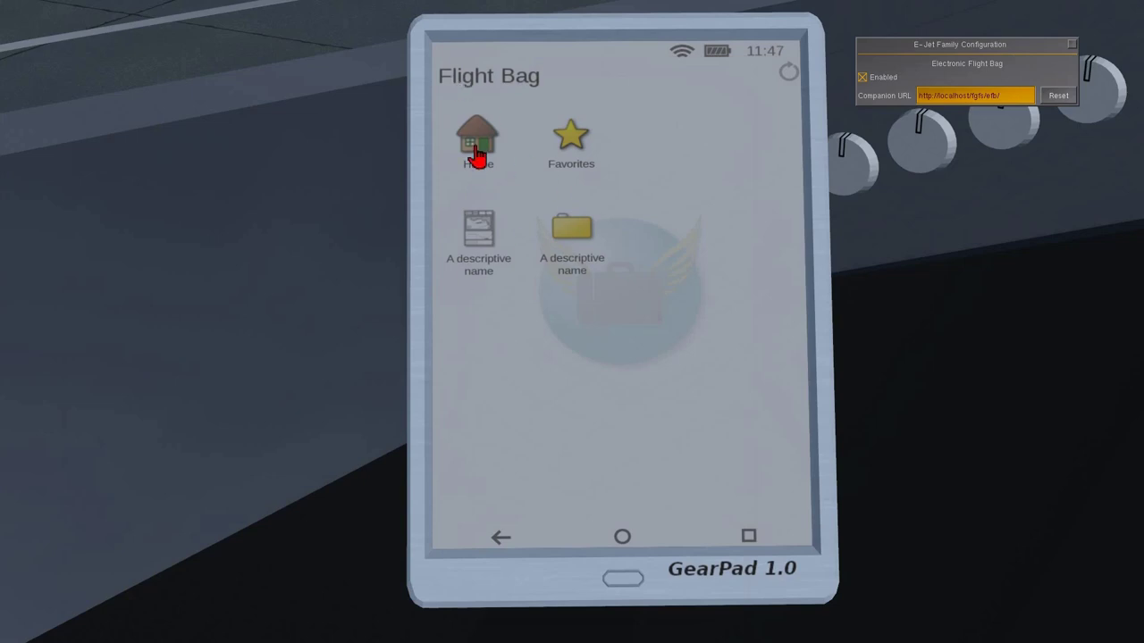
left_click(554, 172)
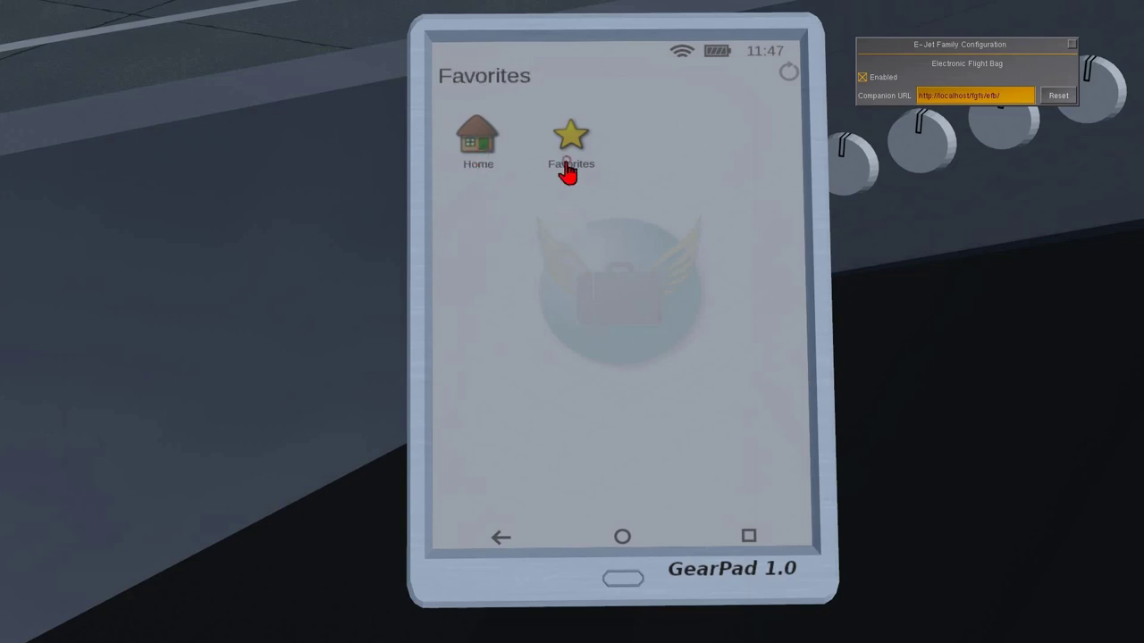
left_click(490, 172)
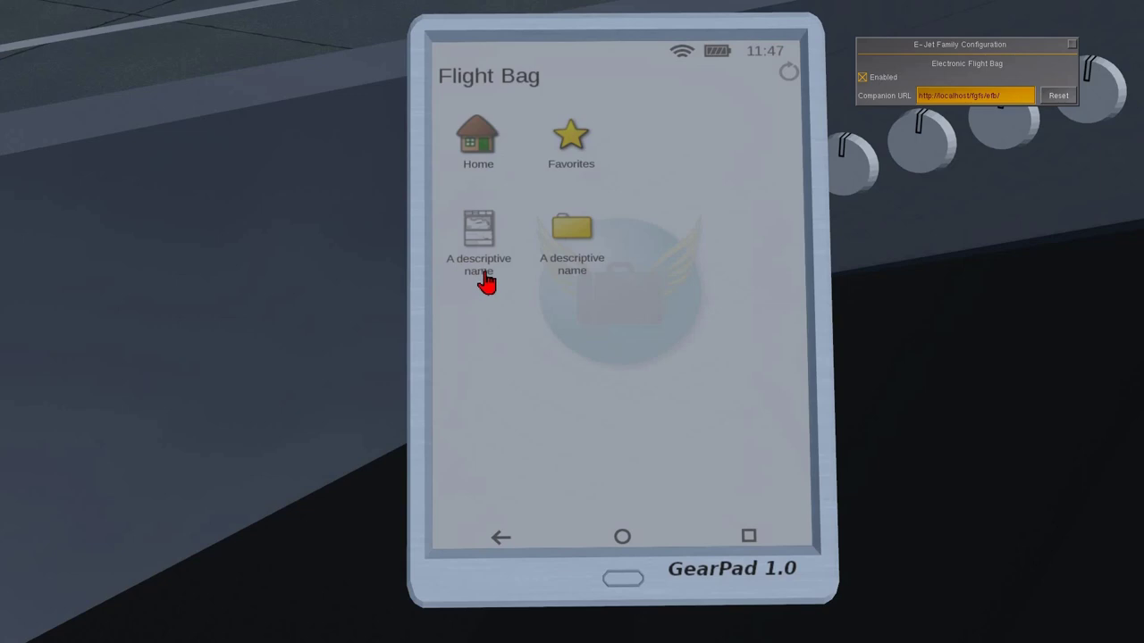
Step: Test the placeholder file and directory entries in Flight Bag by opening each repeatedly and going back to the listing
left_click(566, 253)
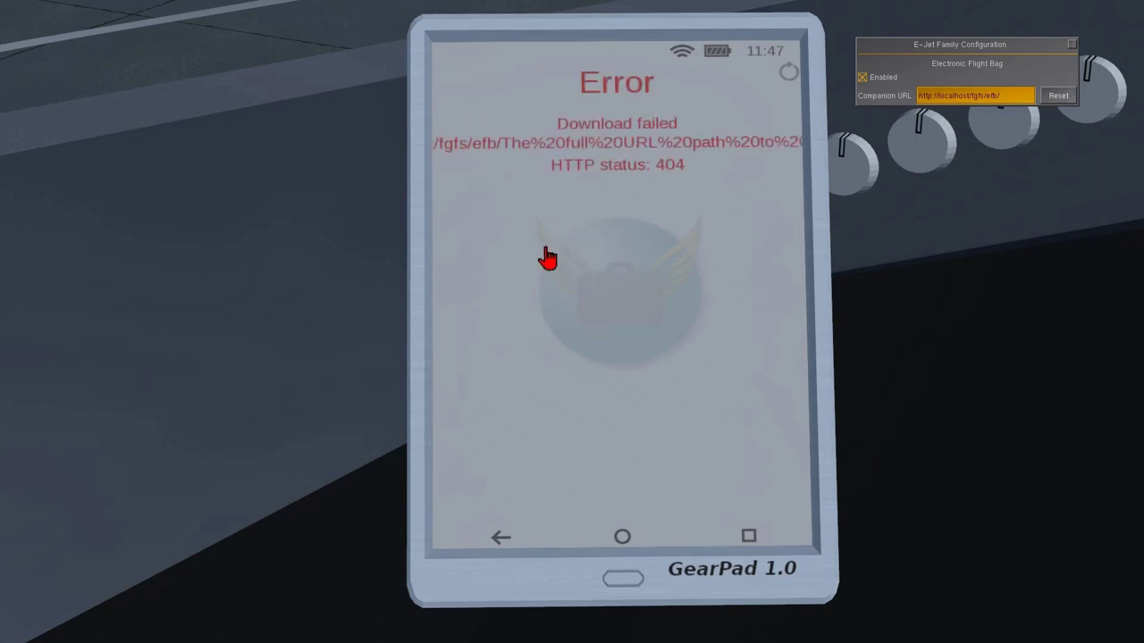
left_click(501, 537)
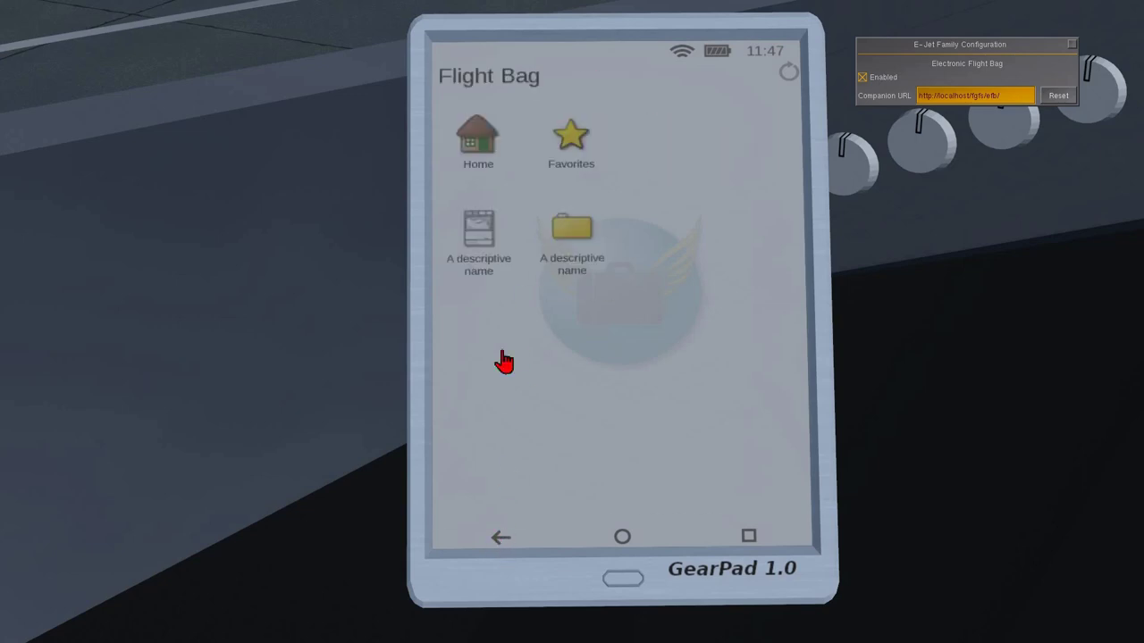
left_click(482, 271)
left_click(501, 539)
left_click(561, 268)
left_click(501, 538)
left_click(482, 291)
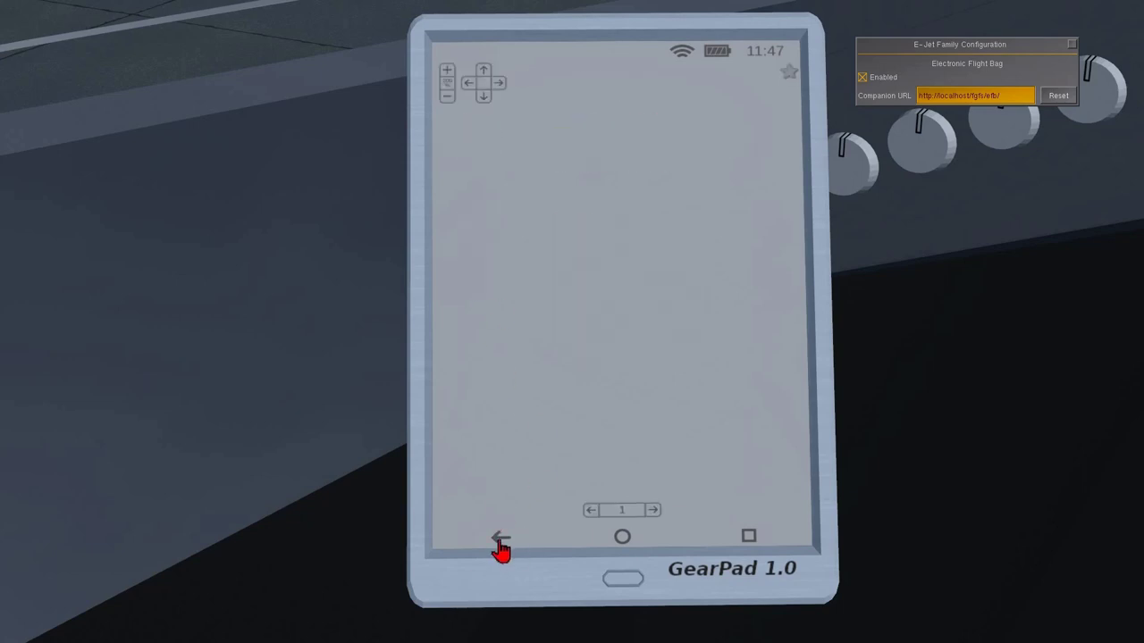
left_click(500, 540)
left_click(566, 258)
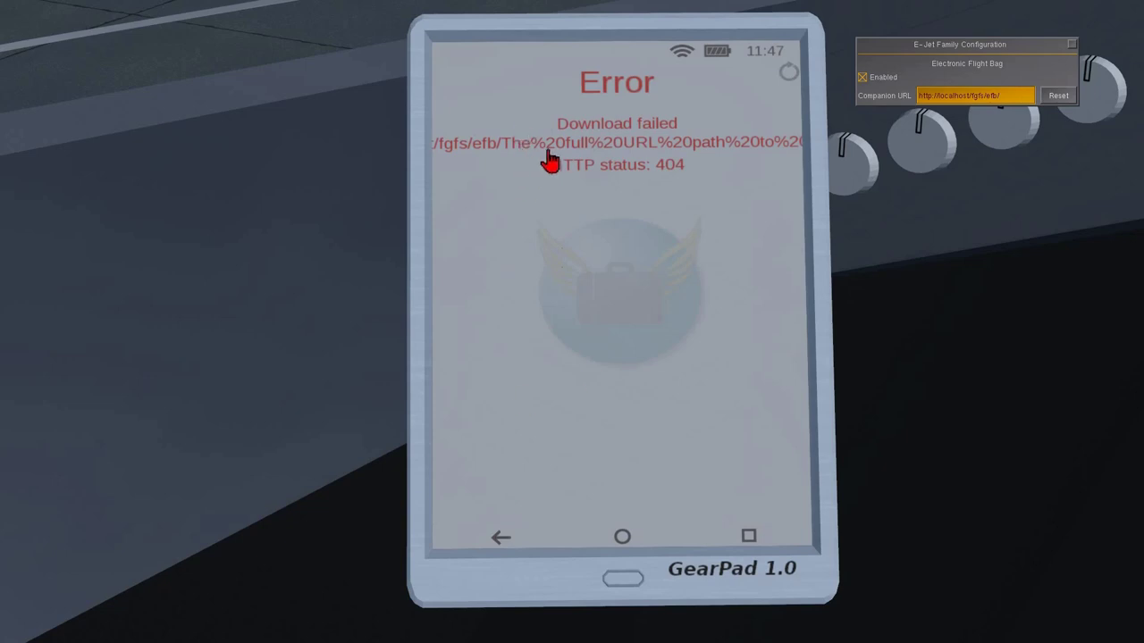
left_click(504, 534)
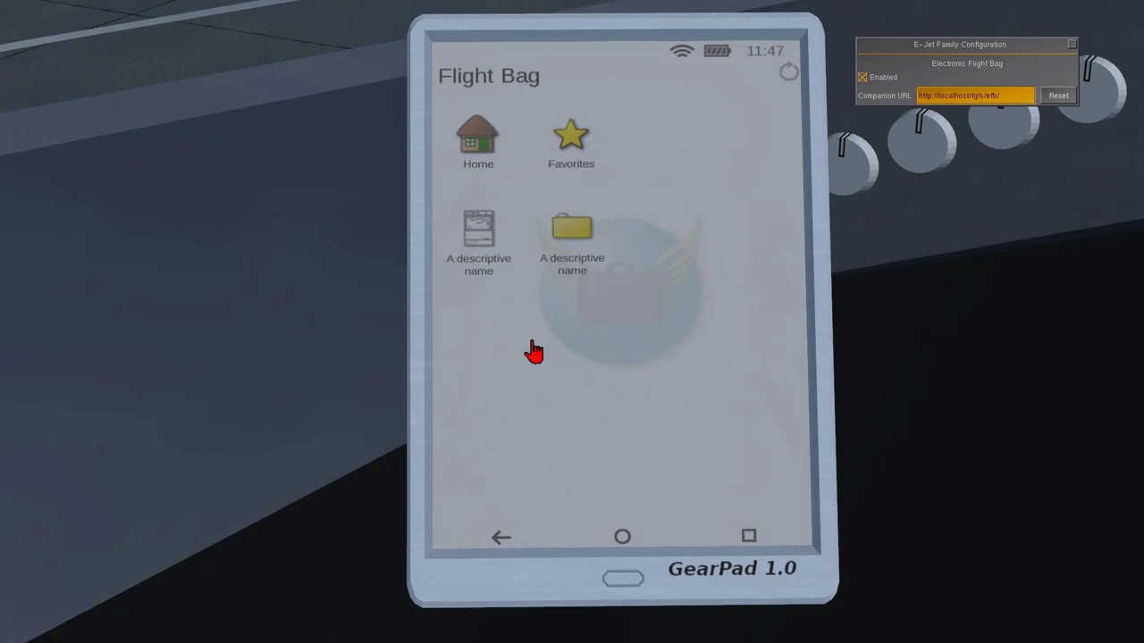
Step: In Notepad++, set the file entry's name in index.html to "EPGD - Gdańsk" and save the file
key("alt+Tab")
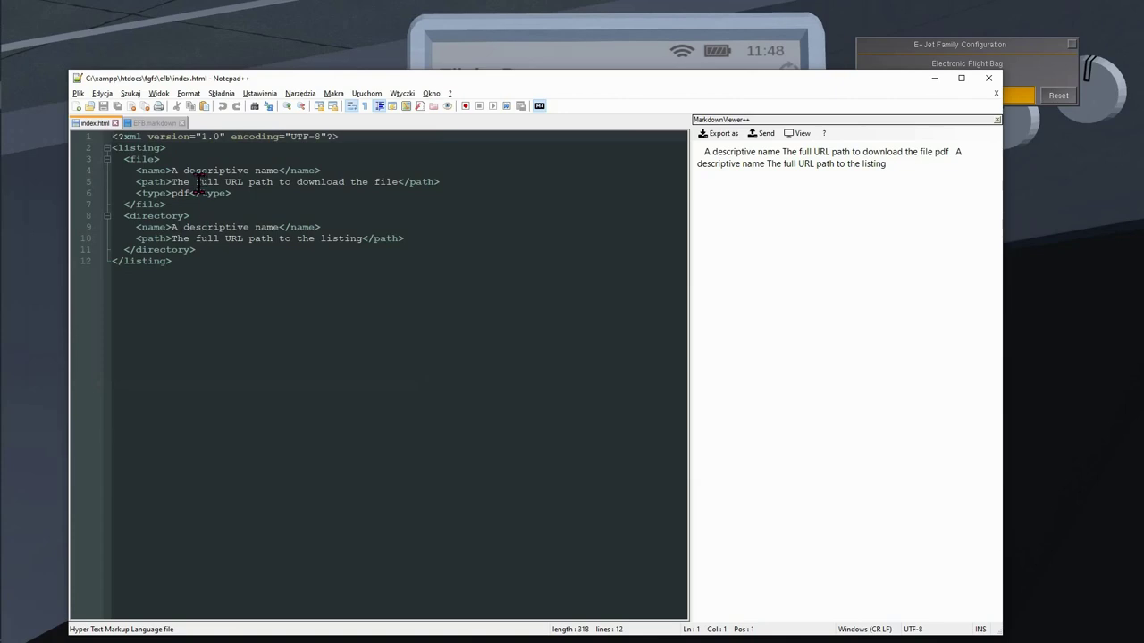
left_click_drag(152, 150, 274, 170)
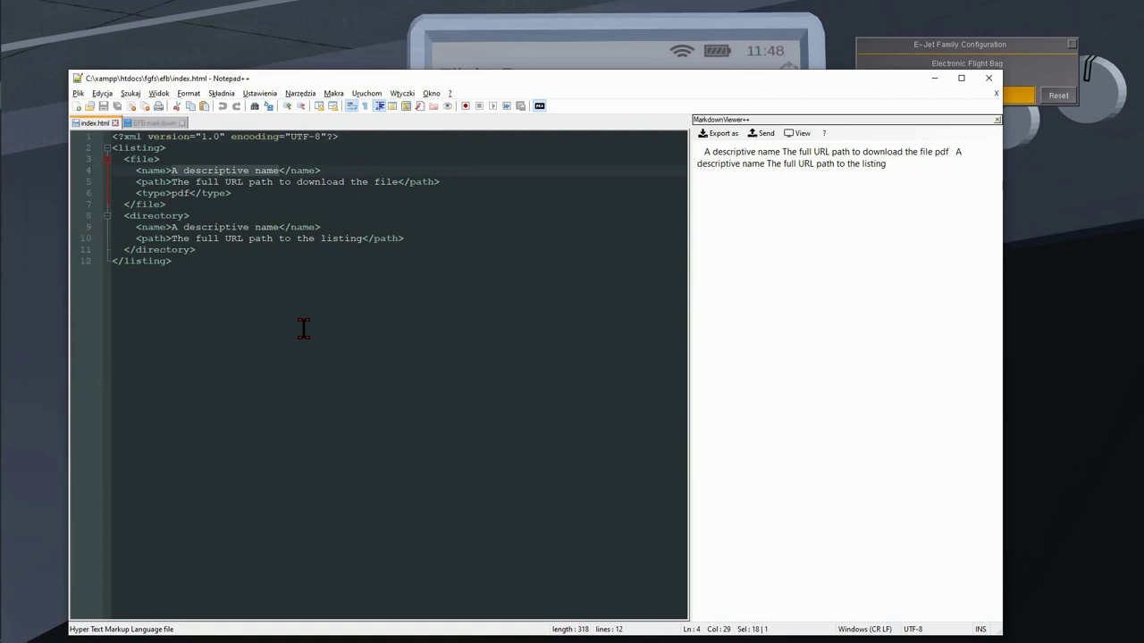
type("E")
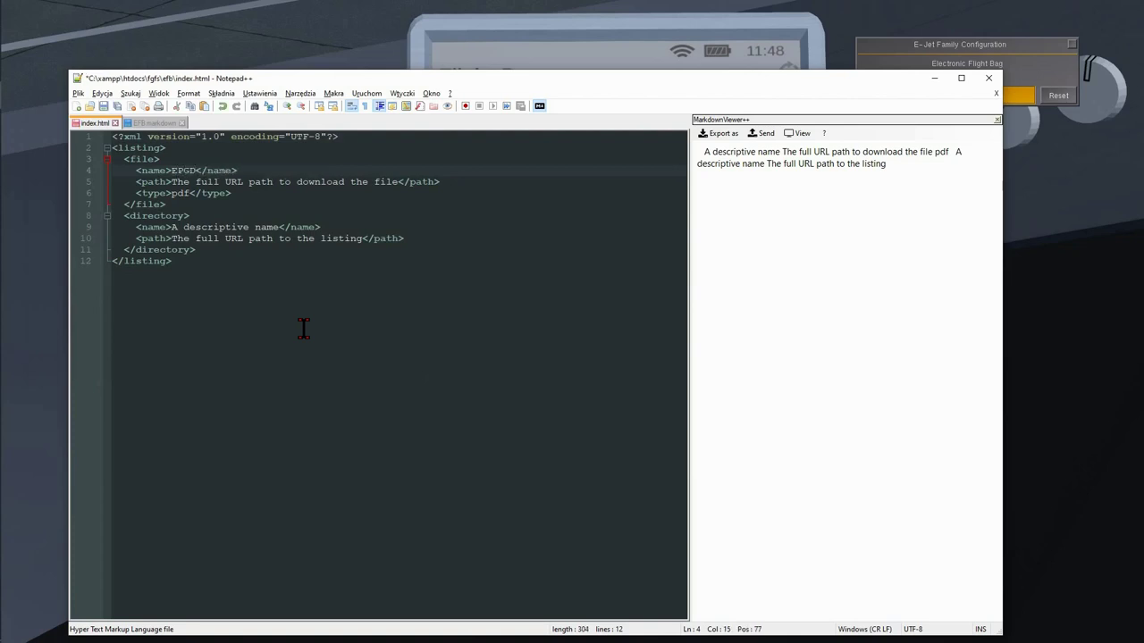
type("PGD - Gdańsk")
key("ctrl+s")
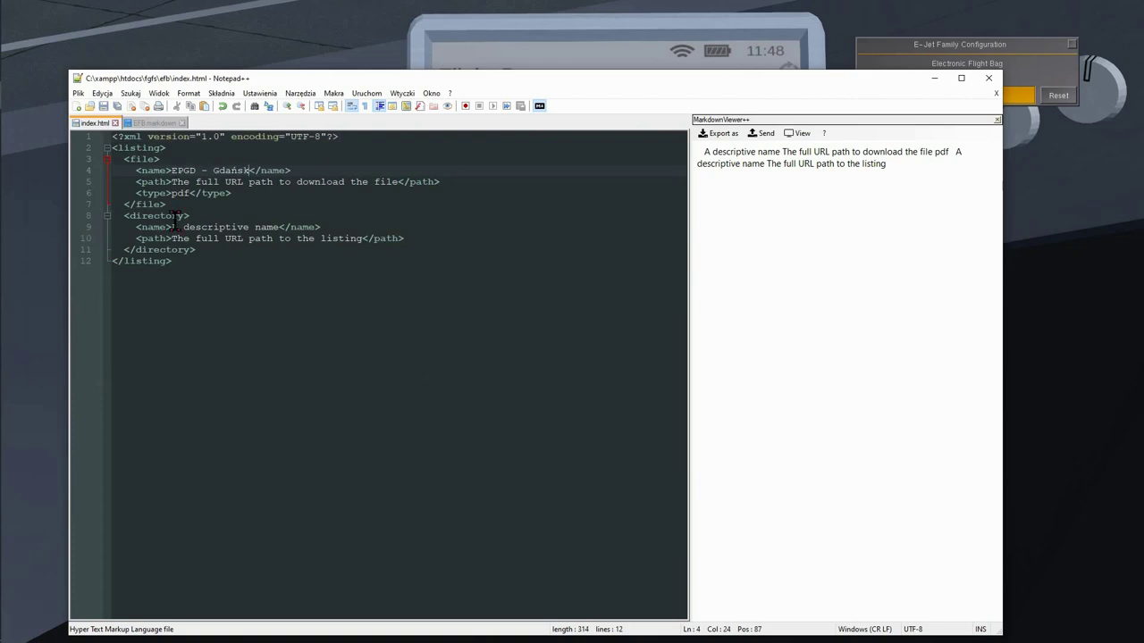
Step: Return to FlightGear, reload the Flight Bag listing, open its file entry, and go back to the listing
left_click(354, 60)
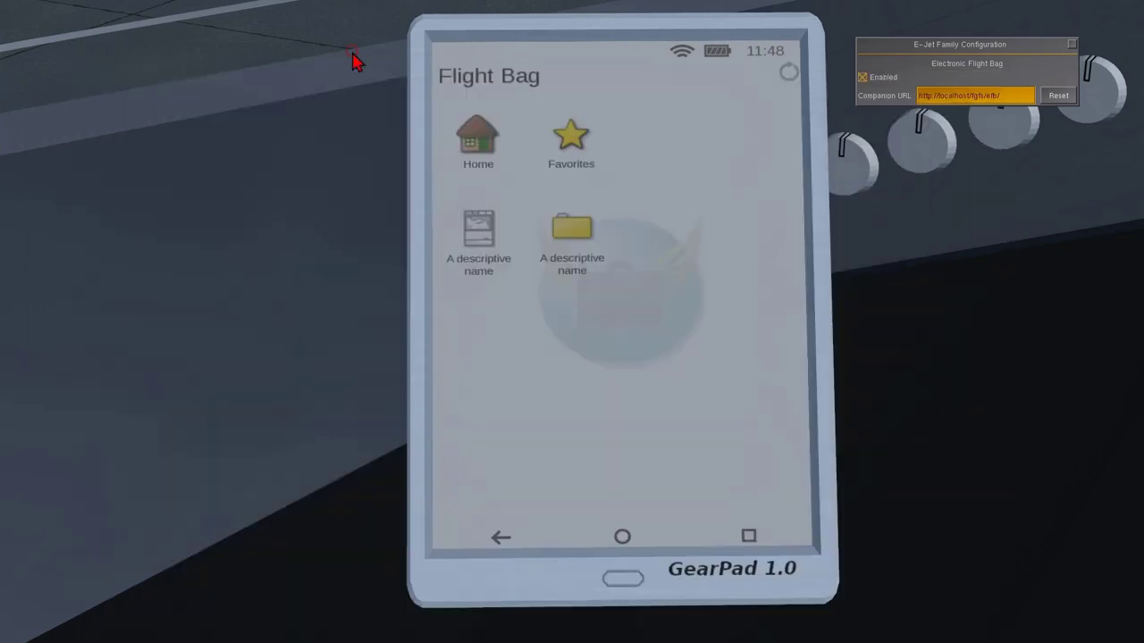
left_click(788, 75)
left_click(489, 237)
left_click(497, 540)
Step: Switch to Notepad++ and select the placeholder text of the file entry's path in index.html
key("alt+Tab")
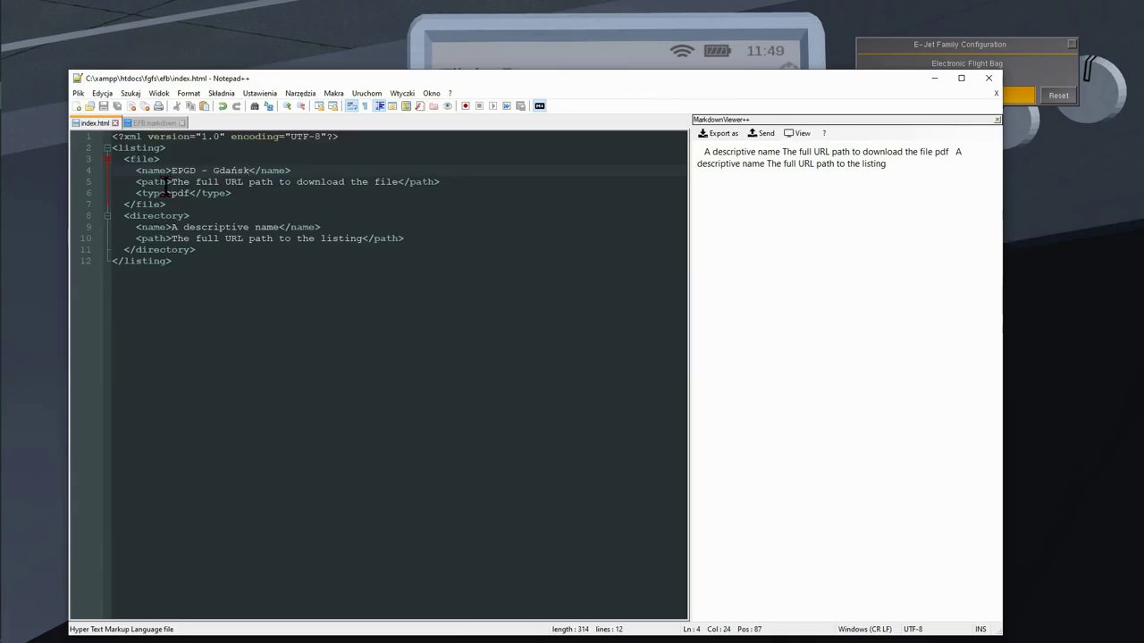
left_click(161, 183)
double_click(161, 183)
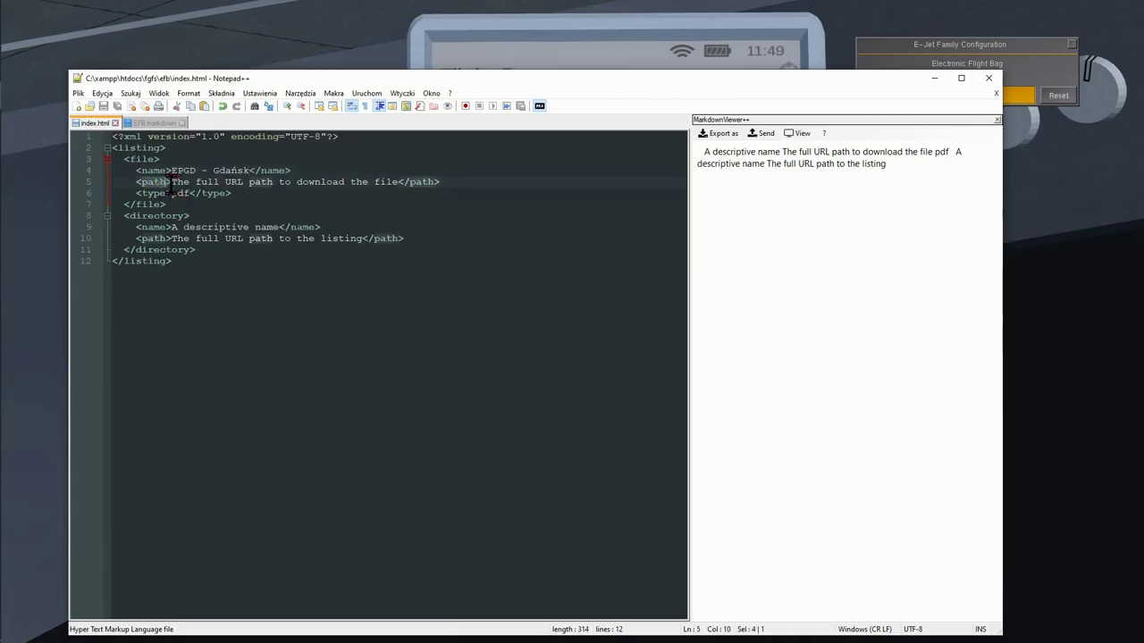
left_click_drag(172, 184, 397, 183)
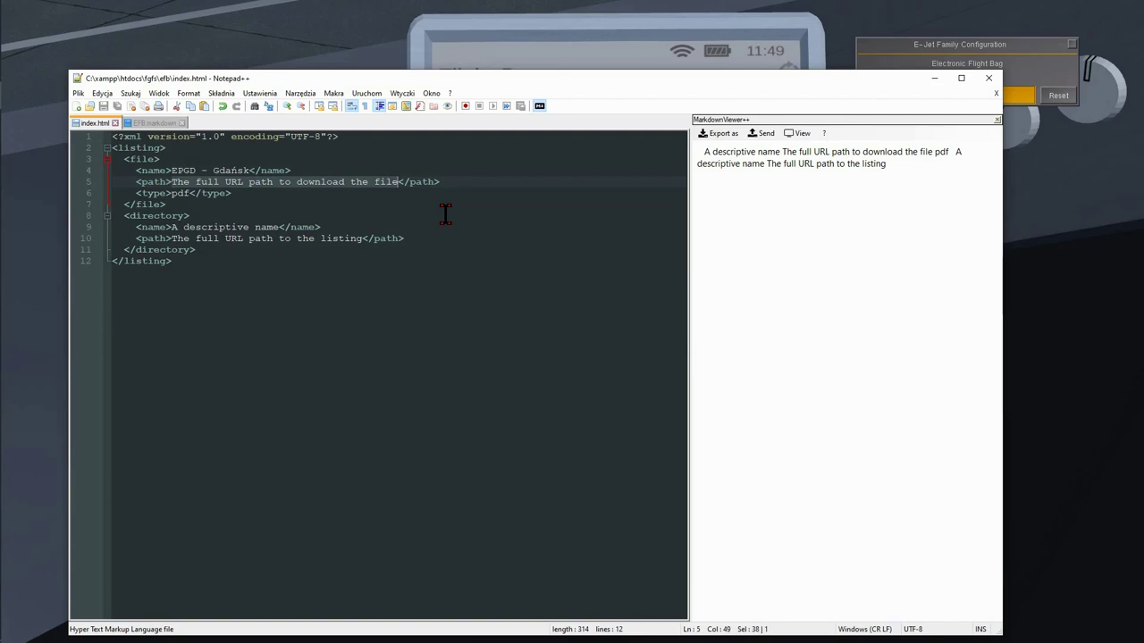
Step: Switch to Firefox and look over the Polish VACC home page
key("alt+Tab")
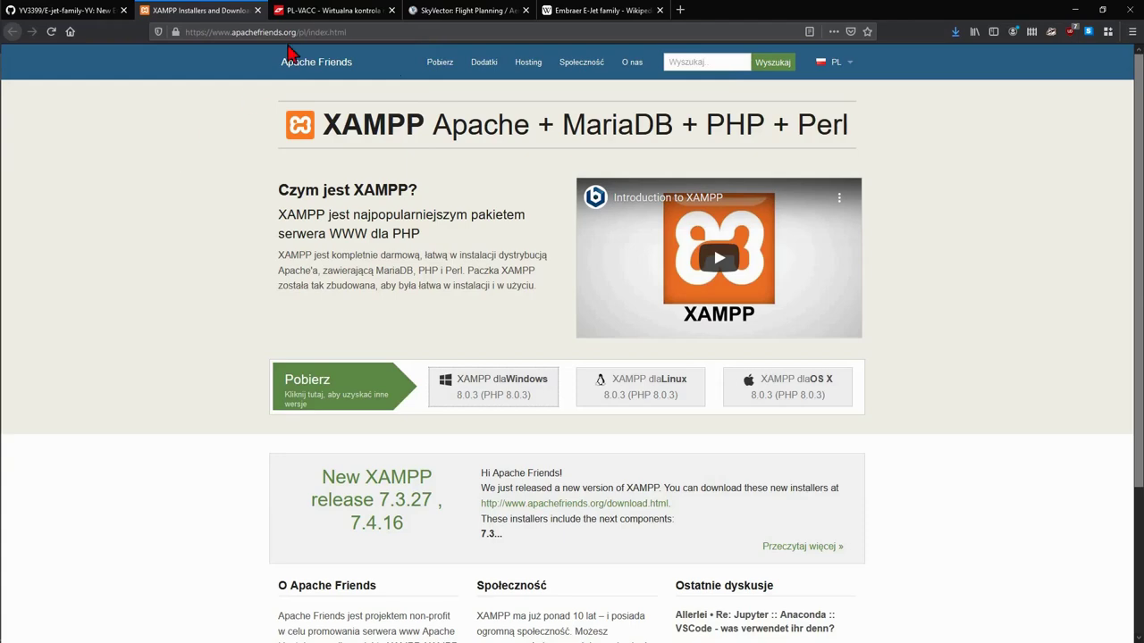
left_click(309, 12)
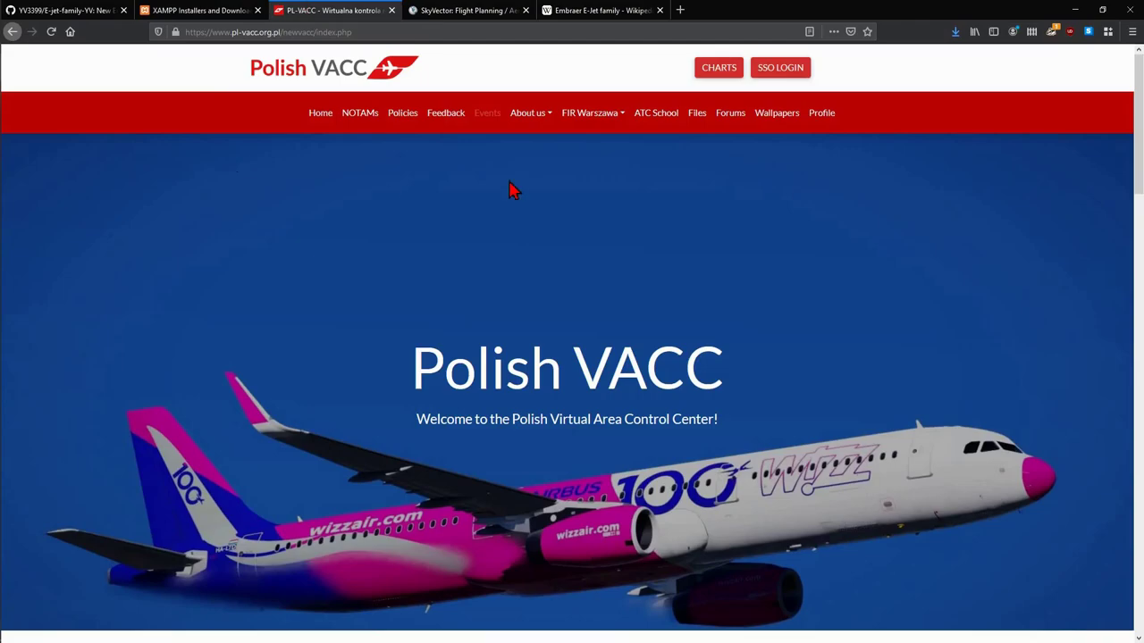
scroll(508, 190, "down", 3)
scroll(572, 239, "up", 3)
scroll(668, 277, "down", 8)
scroll(669, 277, "up", 7)
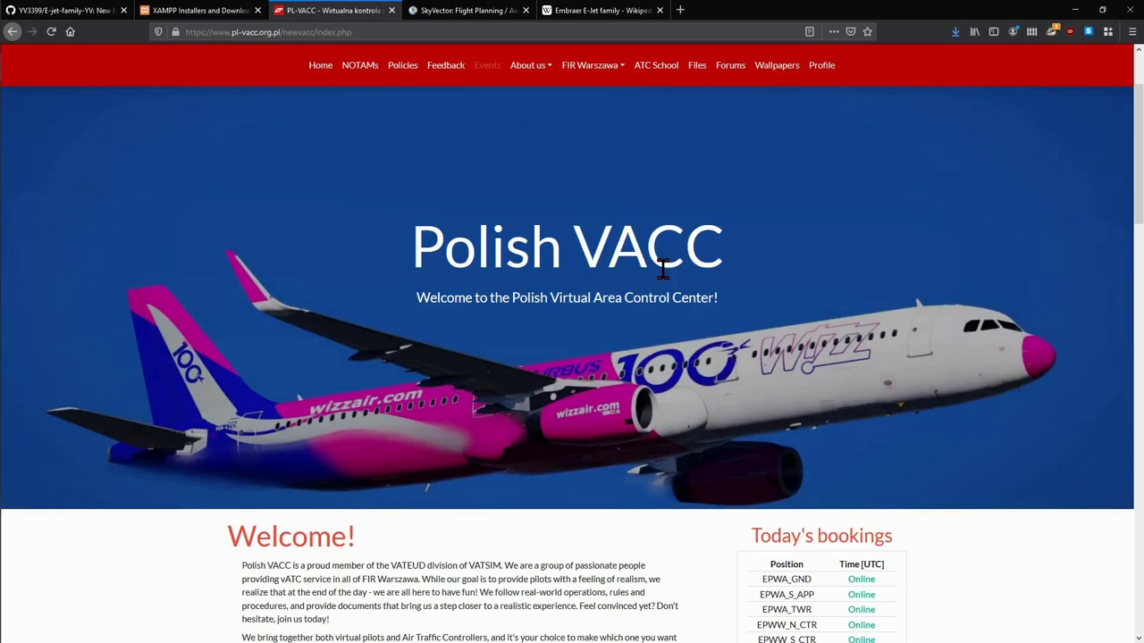
scroll(662, 269, "up", 2)
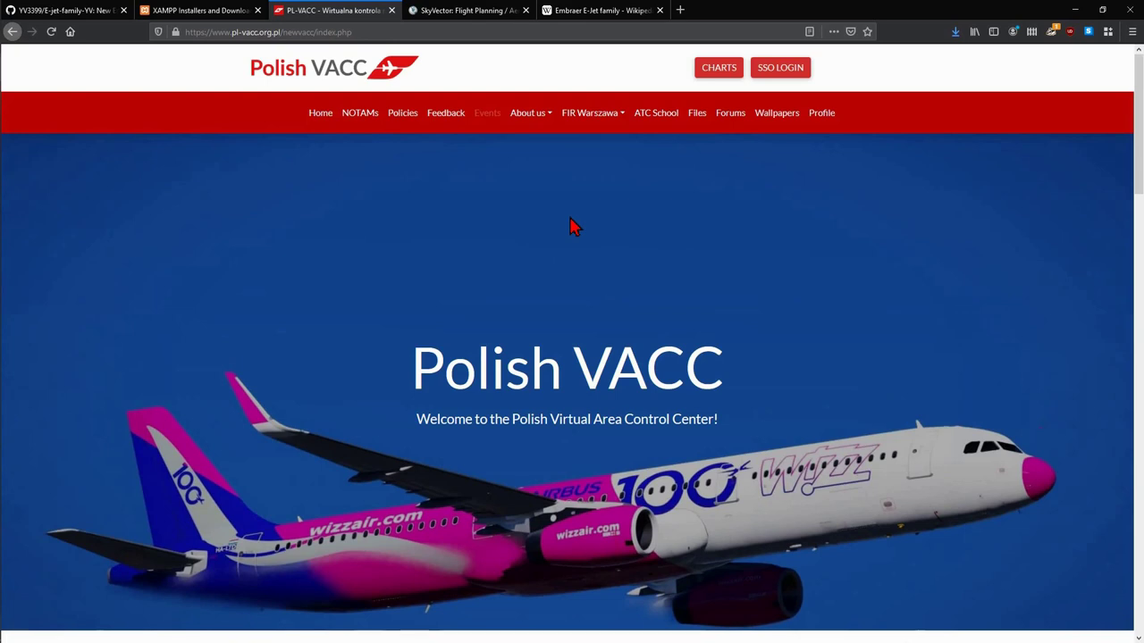
Step: Open the Polish VACC charts page and expand the chart list for [EPGD] Gdansk Lech Walesa
left_click(719, 71)
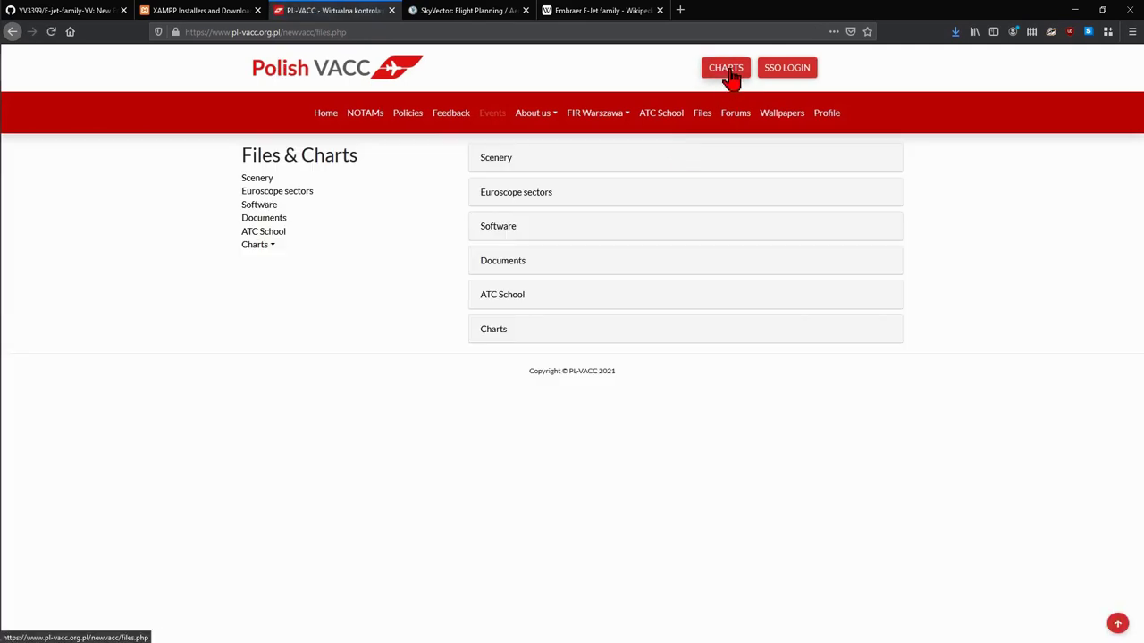
left_click(494, 331)
scroll(539, 388, "down", 3)
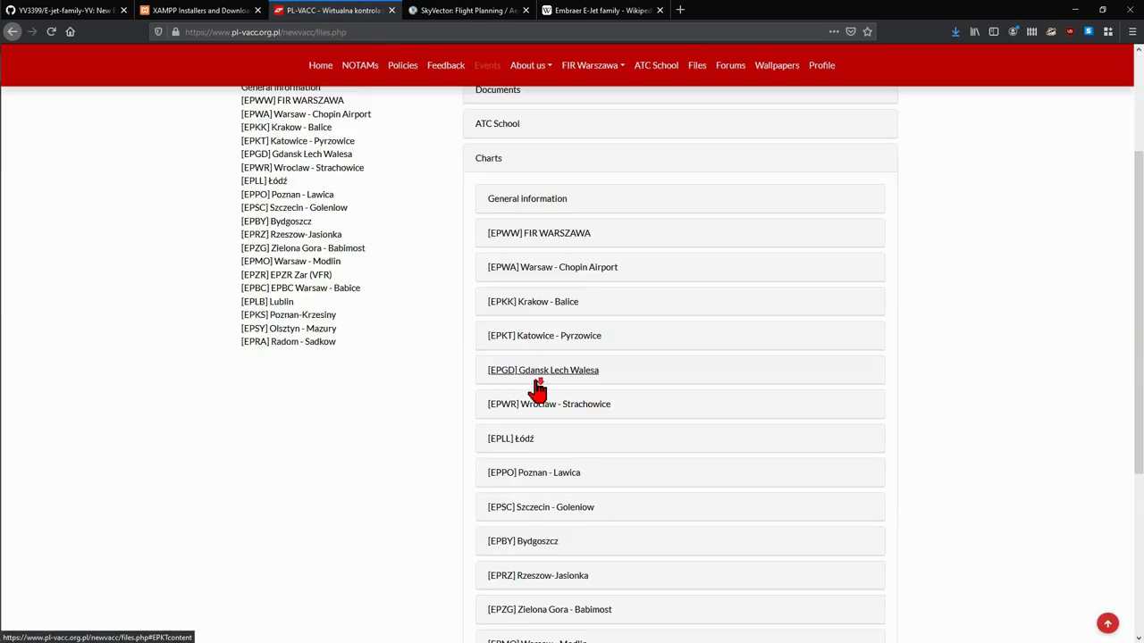
scroll(539, 383, "up", 3)
scroll(544, 391, "down", 2)
left_click(545, 367)
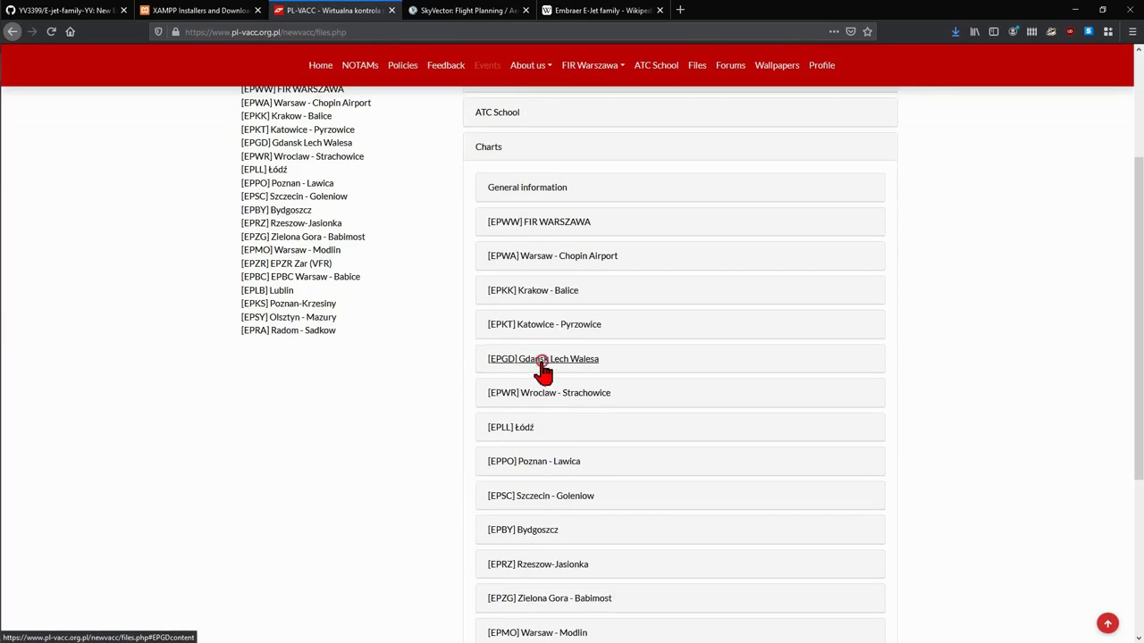
scroll(539, 376, "down", 3)
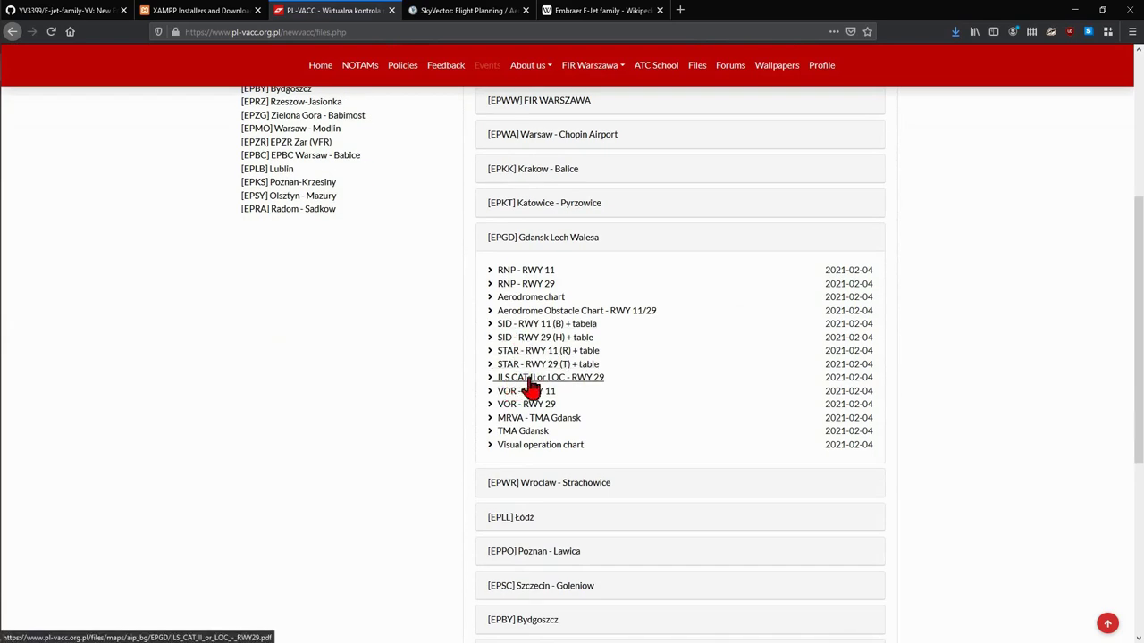
Step: Open the "ILS CAT II or LOC - RWY 29" chart PDF and look through both of its pages
left_click(592, 385)
scroll(626, 288, "down", 15)
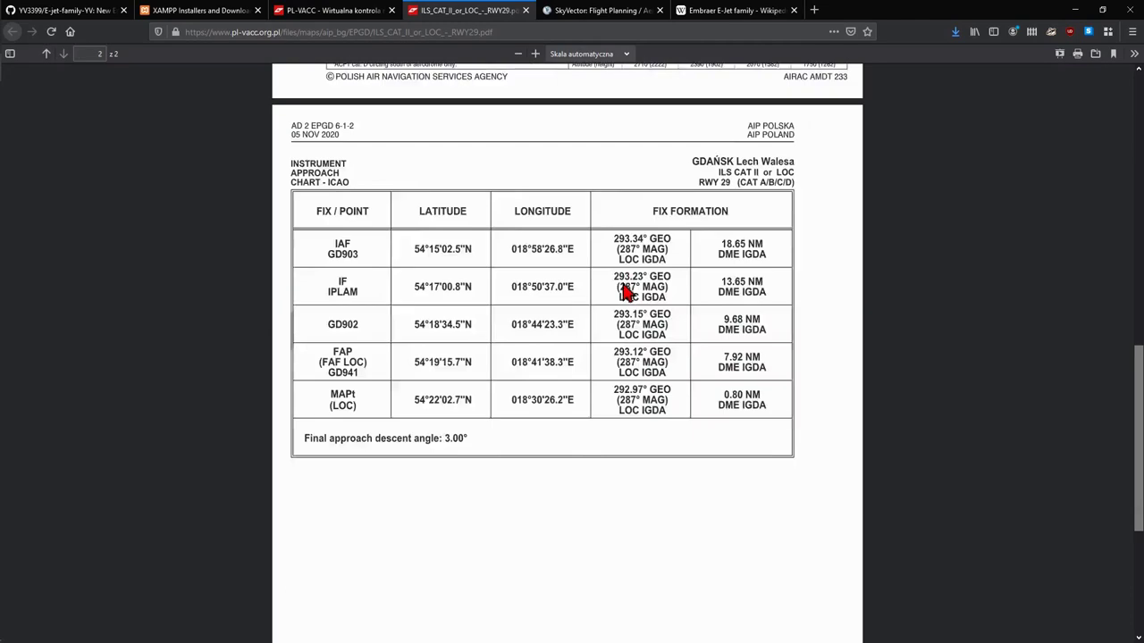
scroll(625, 287, "down", 4)
scroll(625, 296, "up", 5)
scroll(625, 295, "down", 5)
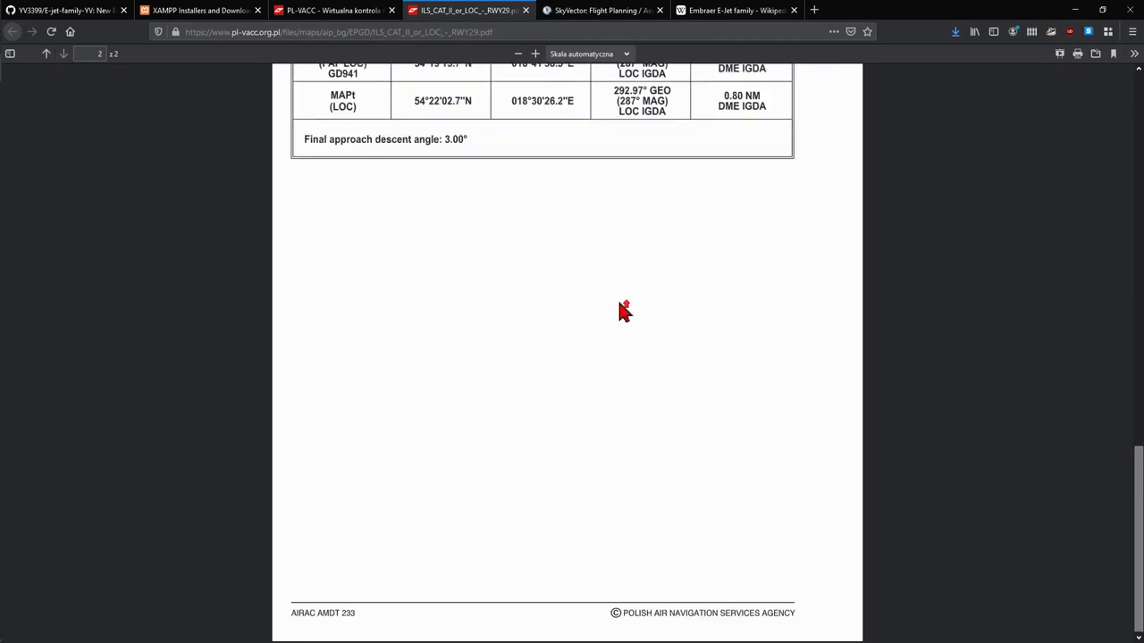
scroll(625, 308, "up", 15)
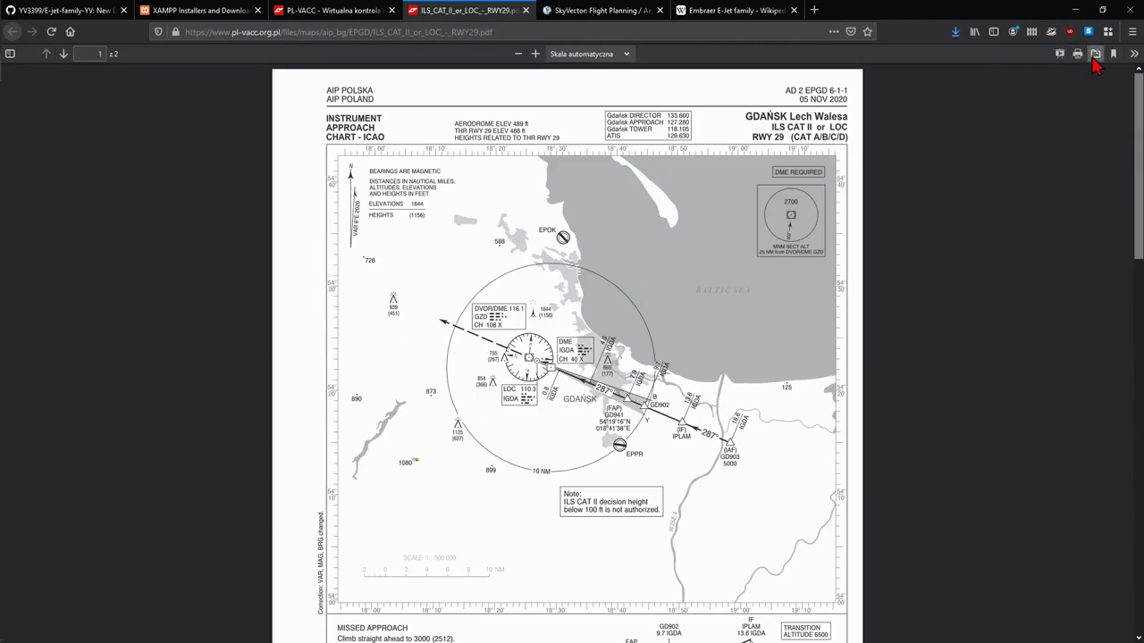
Step: Save the chart as ILS_CAT_II_or_LOC_-_RWY29.pdf in a new epgd folder inside xampp\htdocs\fgfs\efb
left_click(1096, 53)
left_click(648, 413)
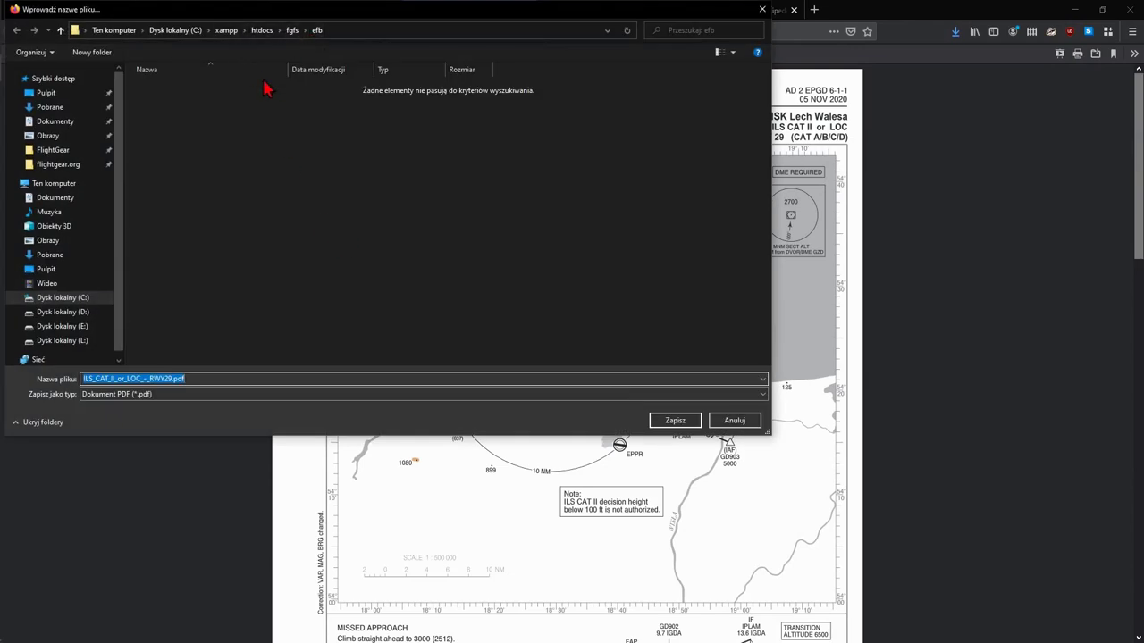
right_click(248, 143)
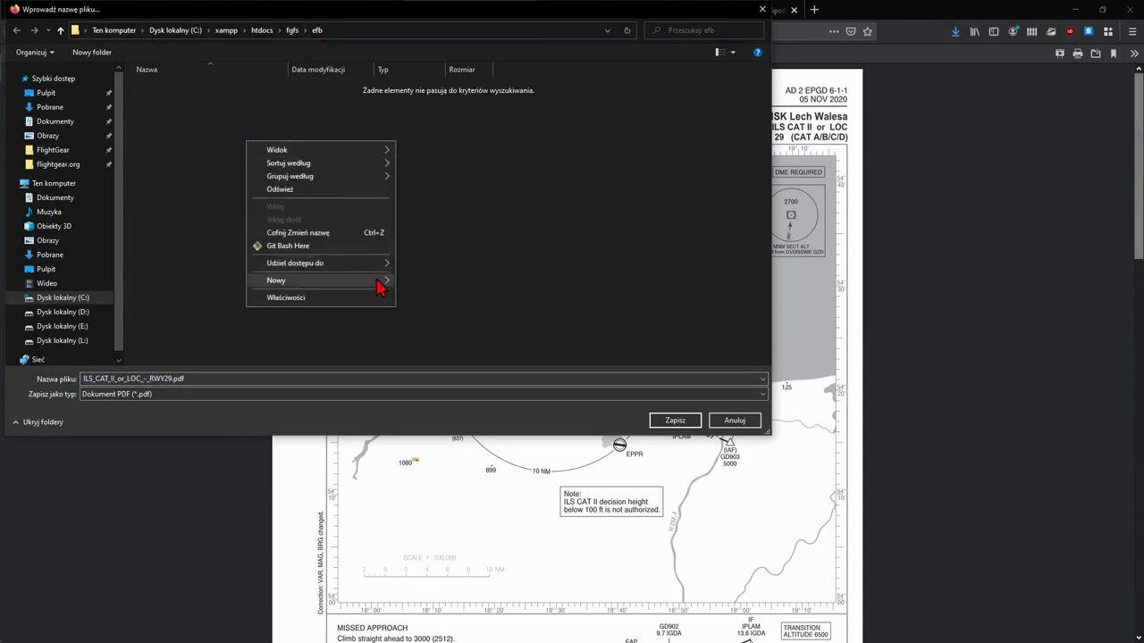
left_click(420, 282)
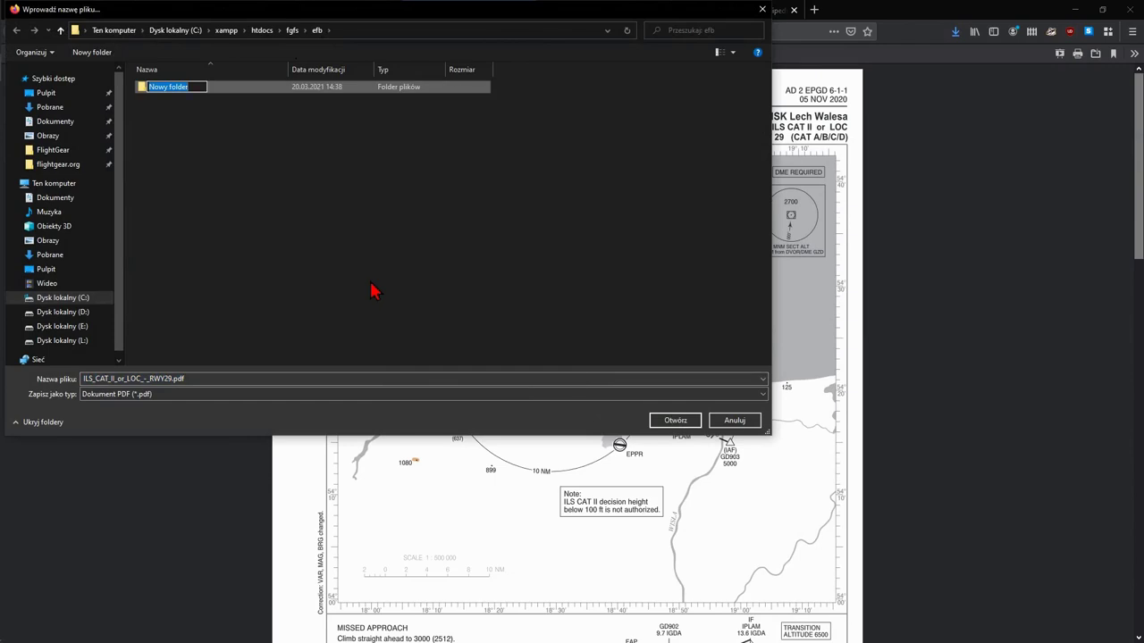
type("epgd")
key("Return")
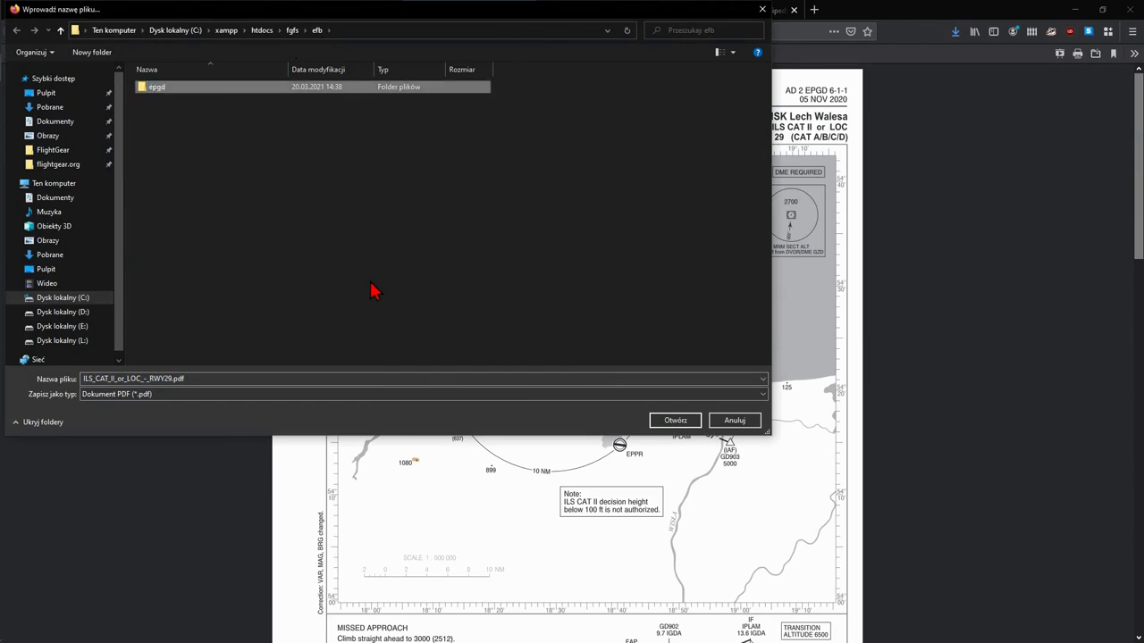
double_click(150, 89)
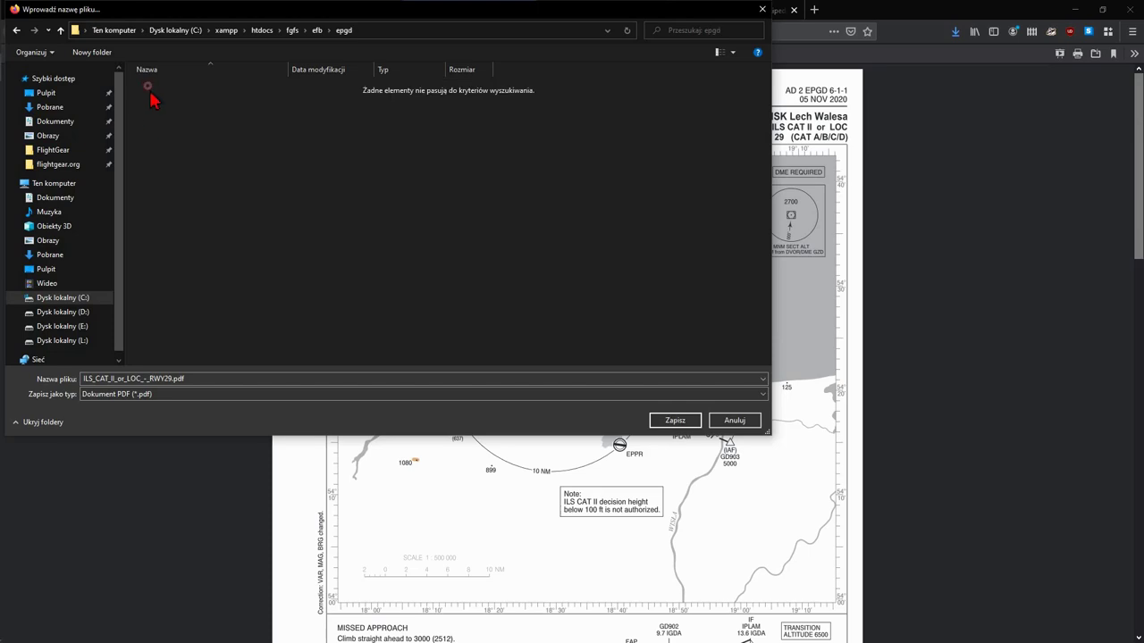
left_click(675, 420)
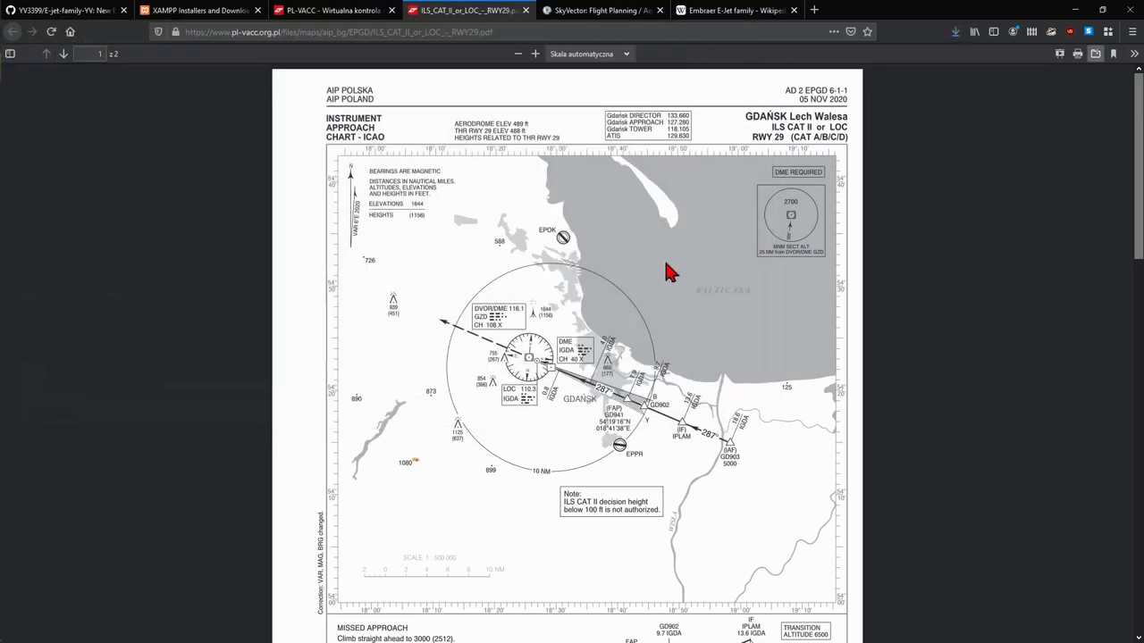
Step: Switch to File Explorer, open the epgd folder and select the saved chart PDF, uncovering the index.html code behind the window
key("alt+Tab")
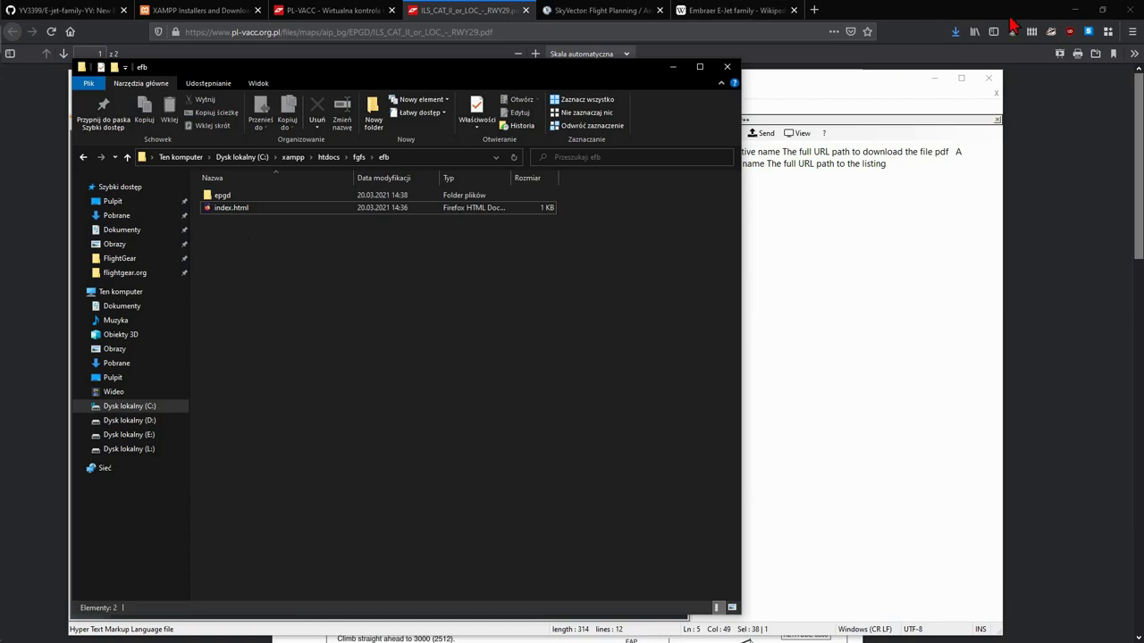
left_click(1074, 10)
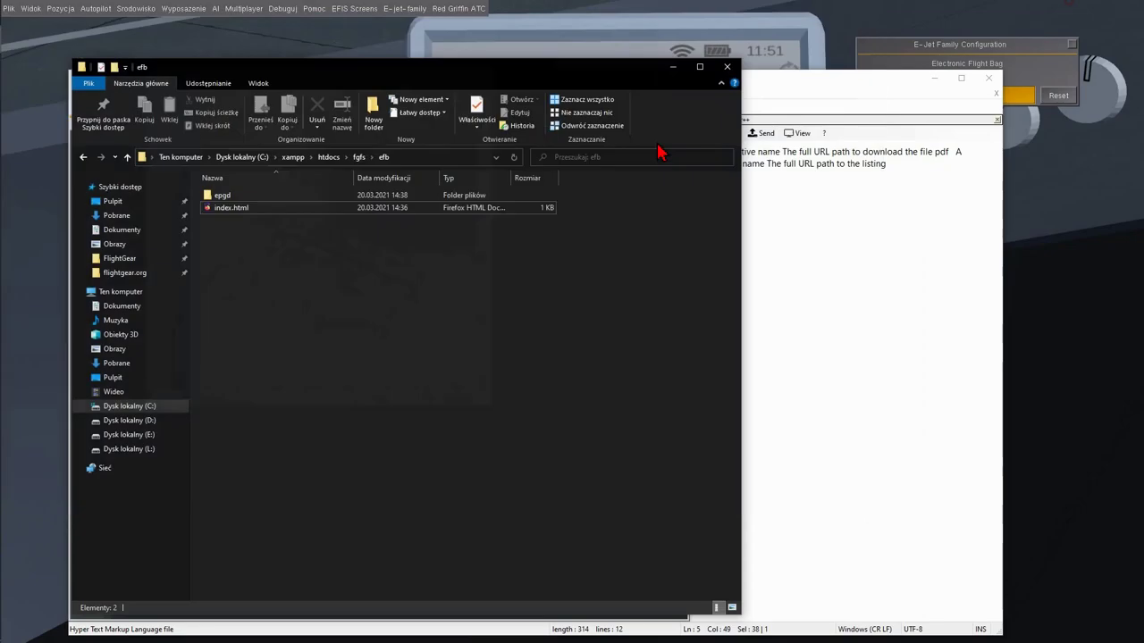
left_click(214, 196)
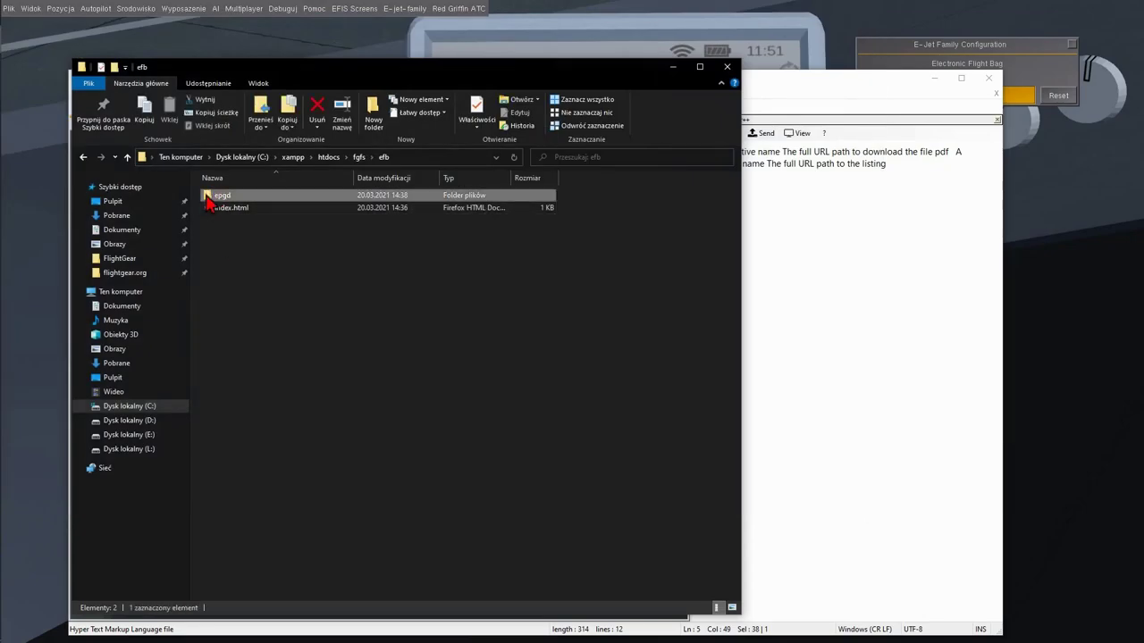
double_click(212, 196)
left_click(261, 197)
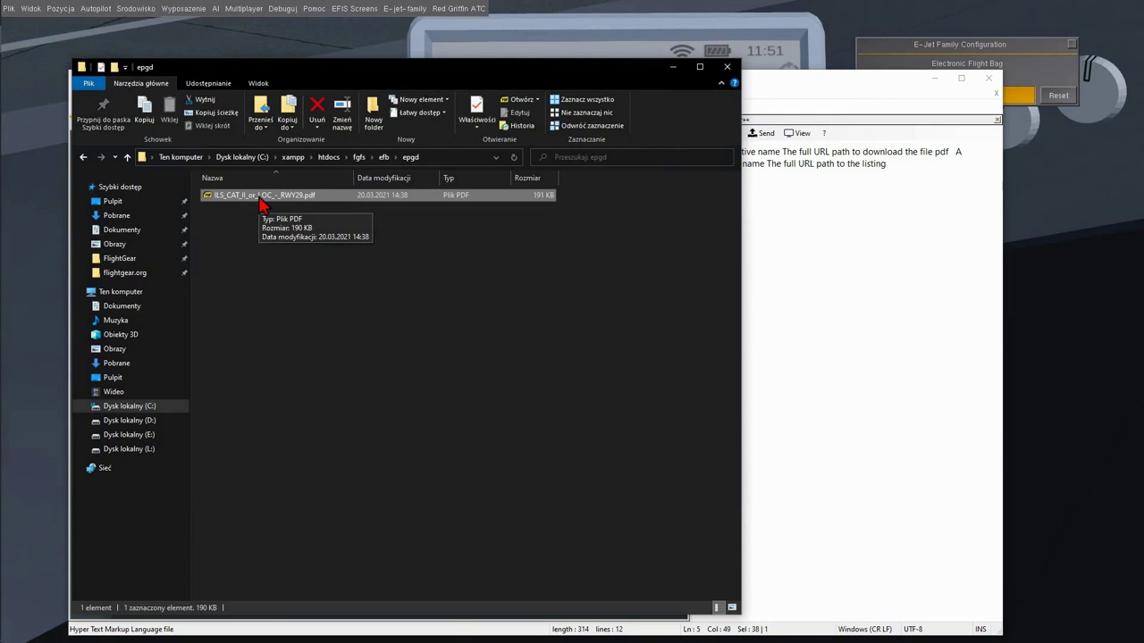
left_click_drag(454, 67, 649, 47)
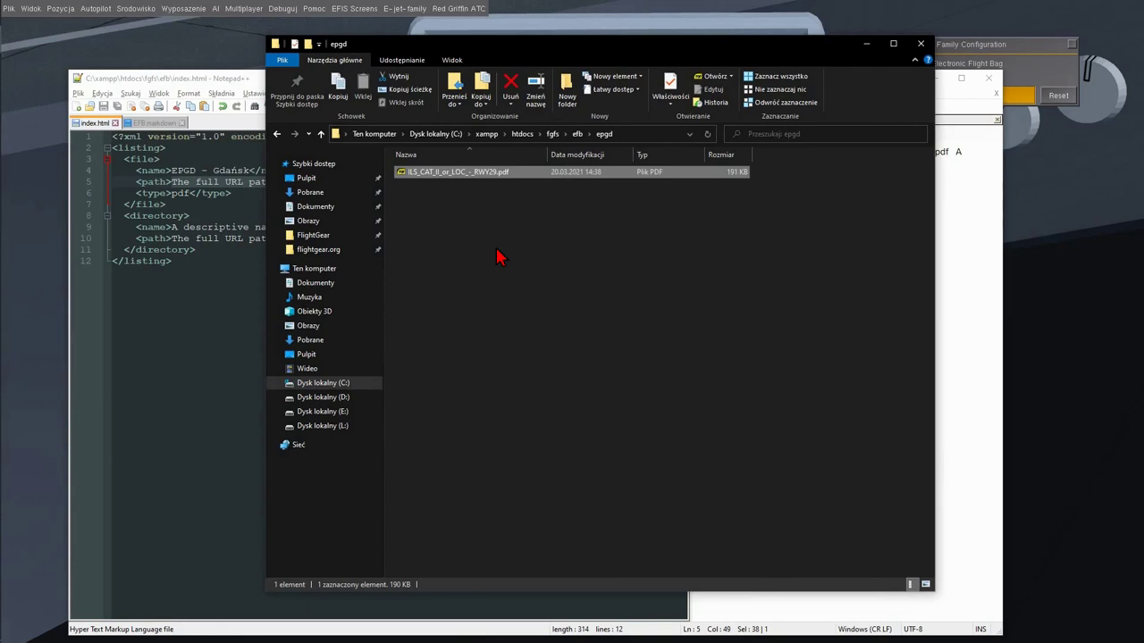
Step: Launch GIMP and bring ILS_CAT_II_or_LOC_-_RWY29.pdf from the epgd folder into it for import
key("Return")
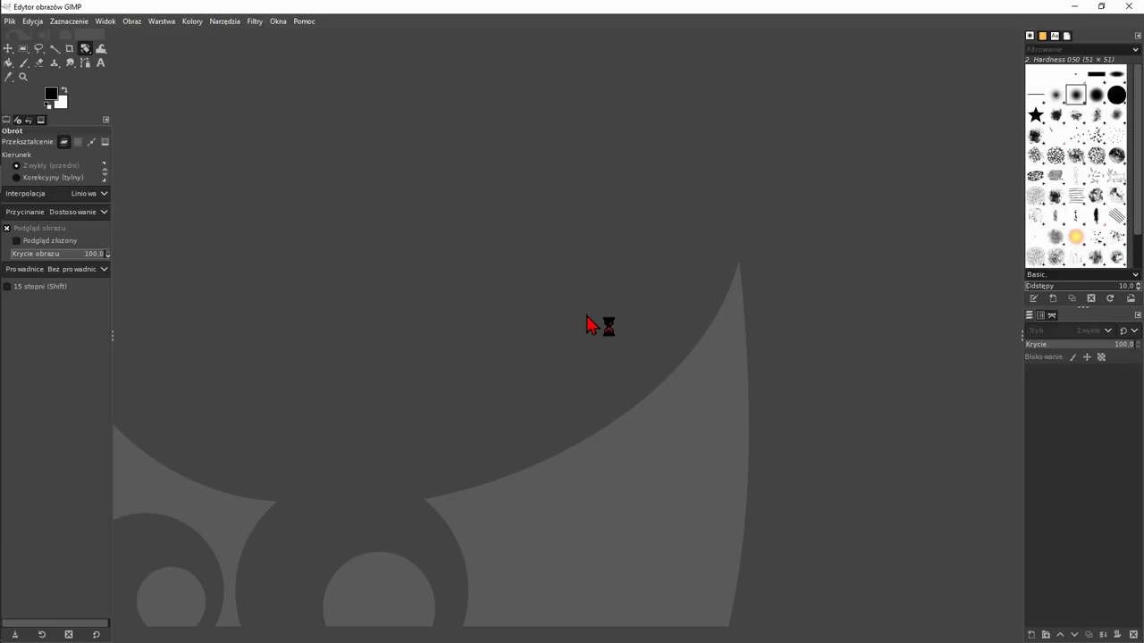
key("alt+Tab")
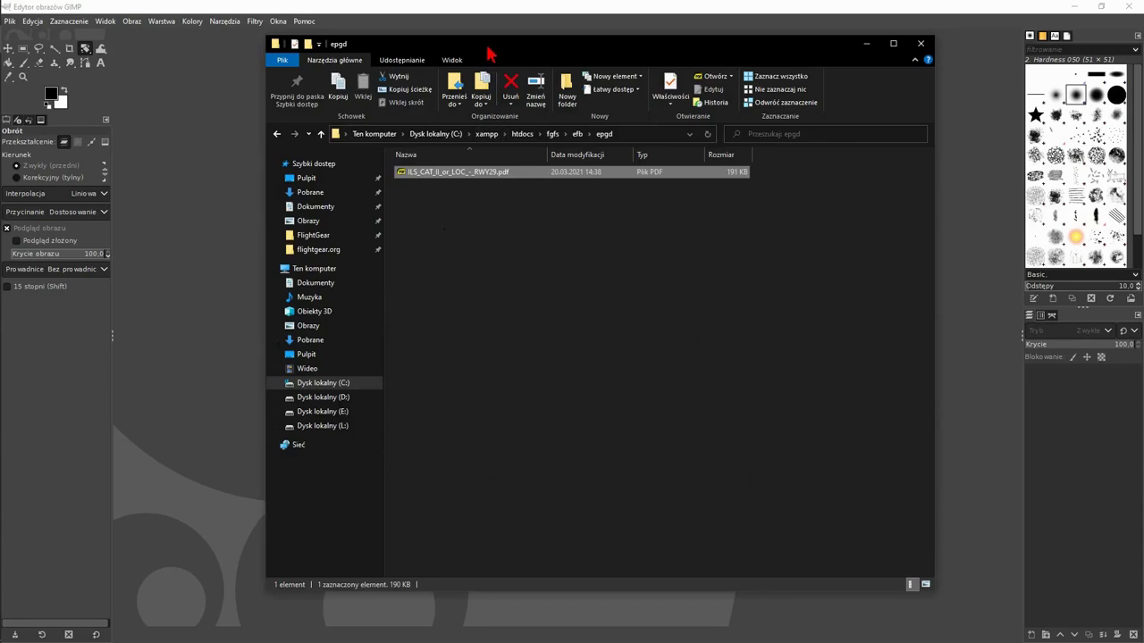
left_click_drag(486, 41, 609, 51)
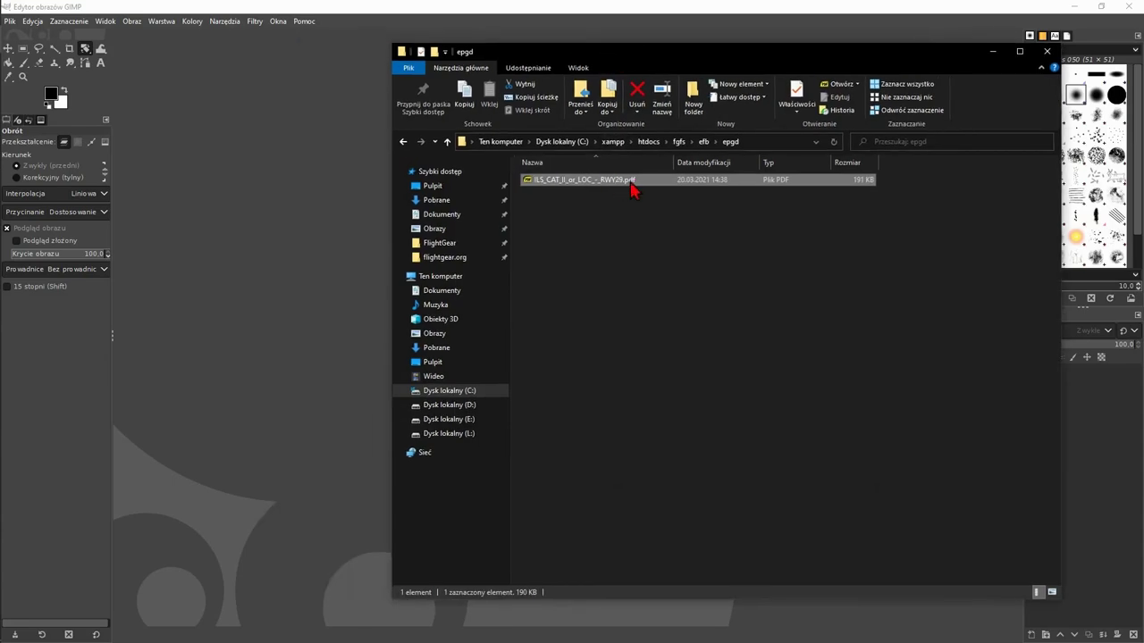
left_click_drag(631, 188, 294, 235)
left_click(992, 51)
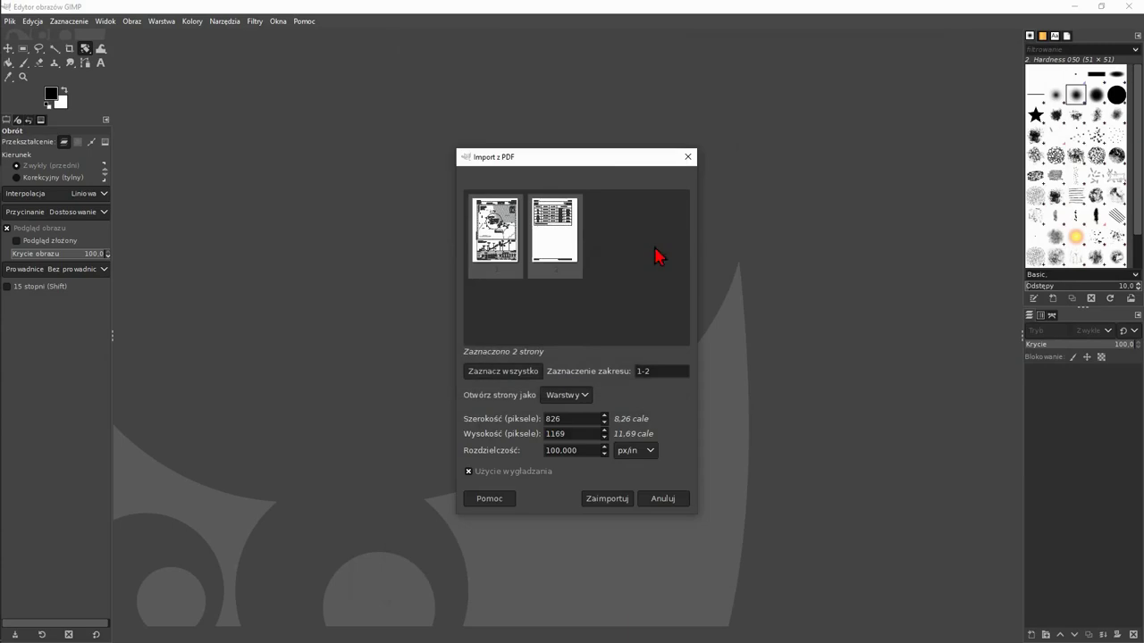
Step: Choose only page 1 of the PDF for import
left_click(536, 254)
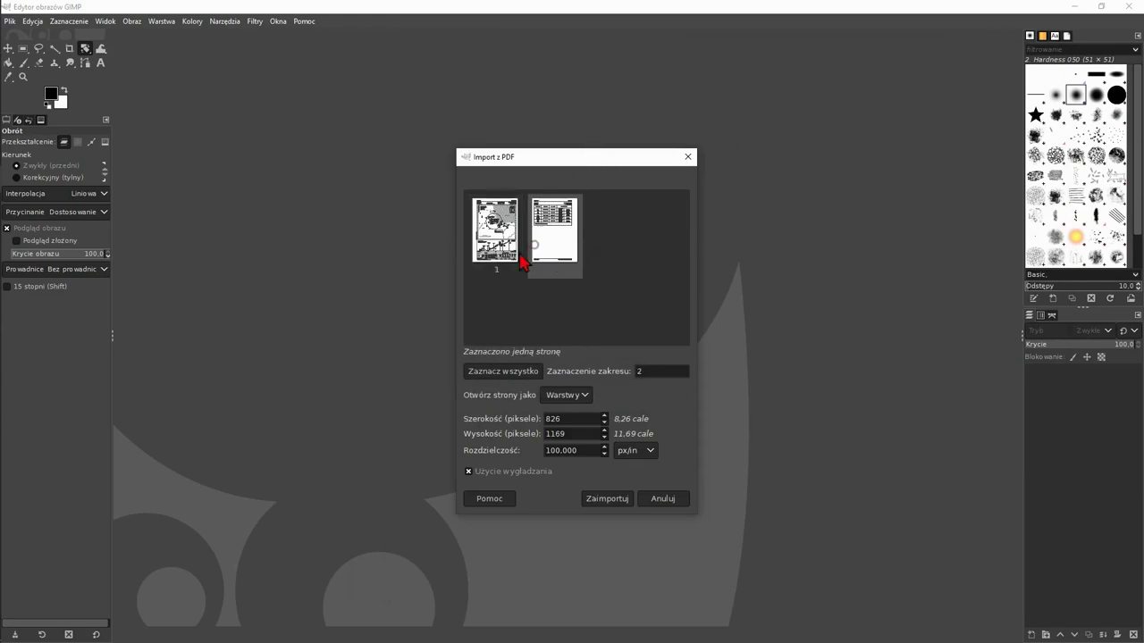
left_click(523, 259)
left_click(549, 250)
left_click(506, 258)
left_click(544, 255)
left_click(503, 259)
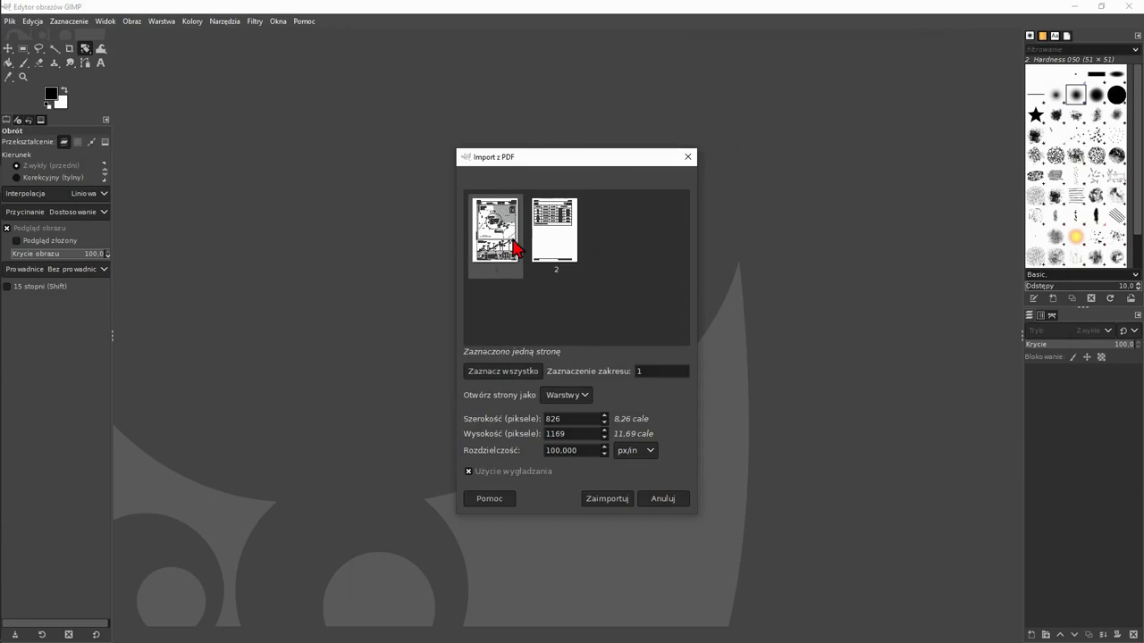
Step: Set the import height to 2048 pixels, with the width at 1447, and import the page
double_click(563, 434)
left_click(562, 431)
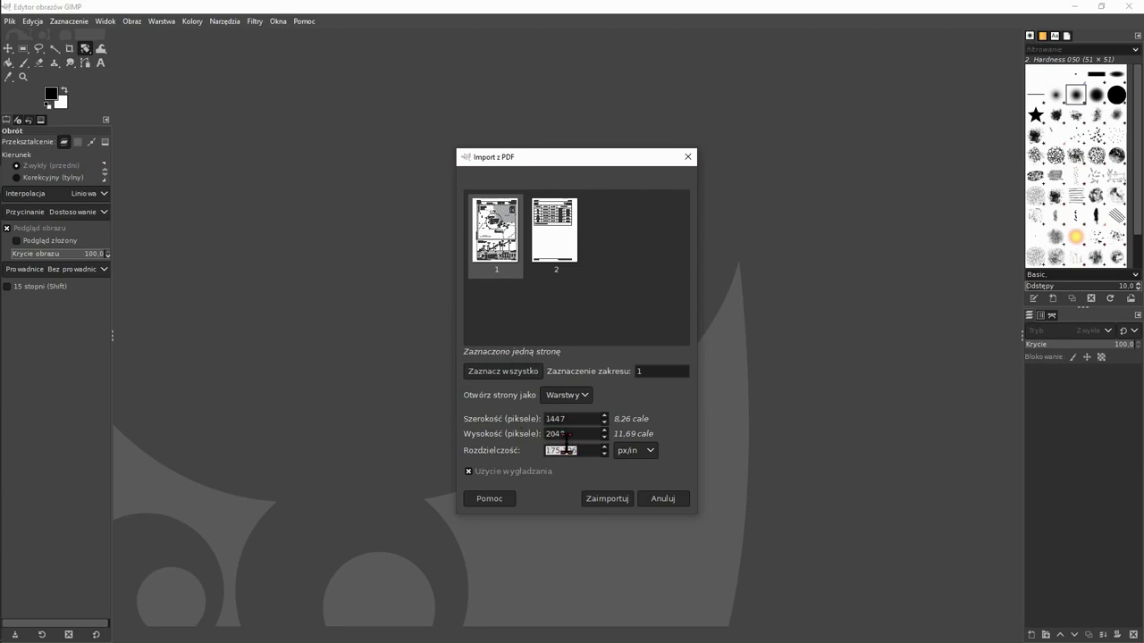
left_click(565, 416)
key("BackSpace")
key("Tab")
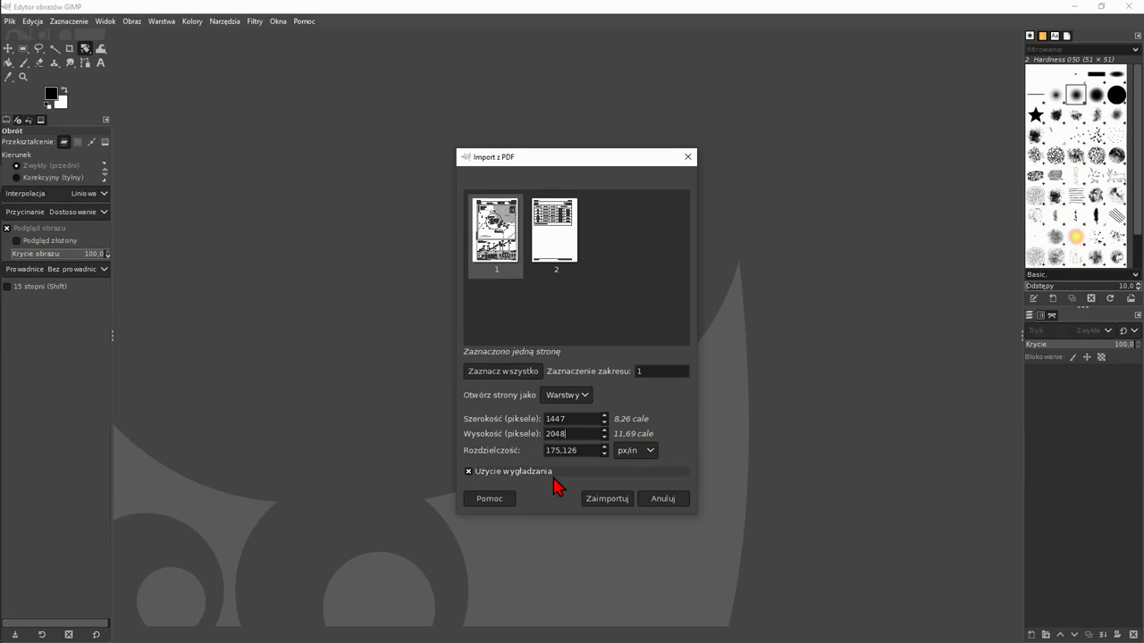
left_click(608, 499)
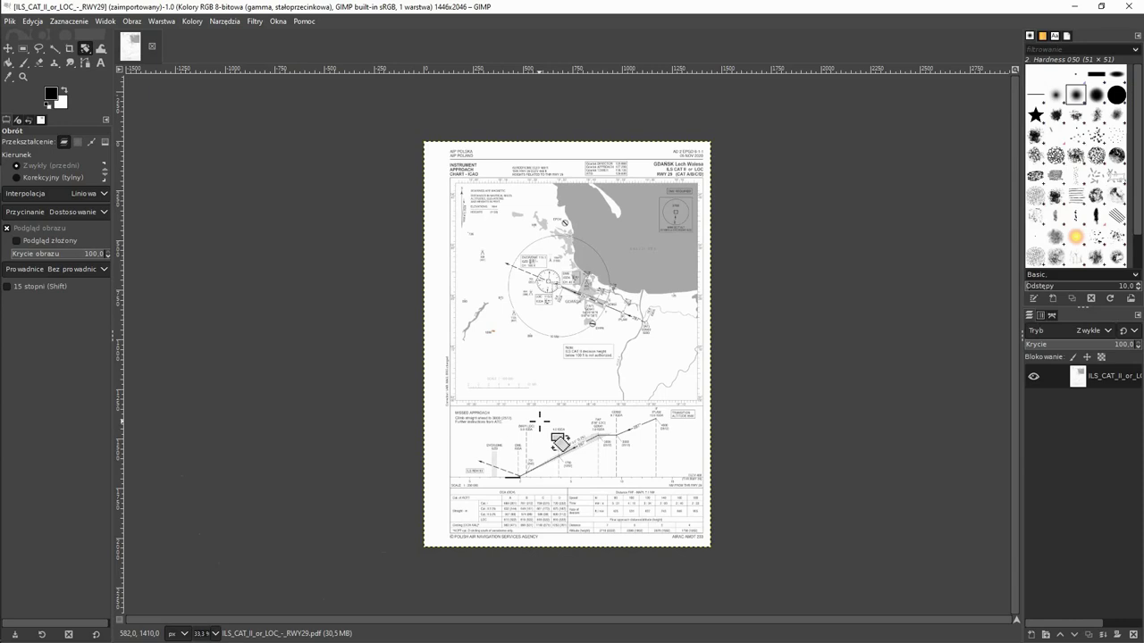
Step: Set the image's canvas size to 2048 × 2048 px and centre the chart on it
left_click(131, 20)
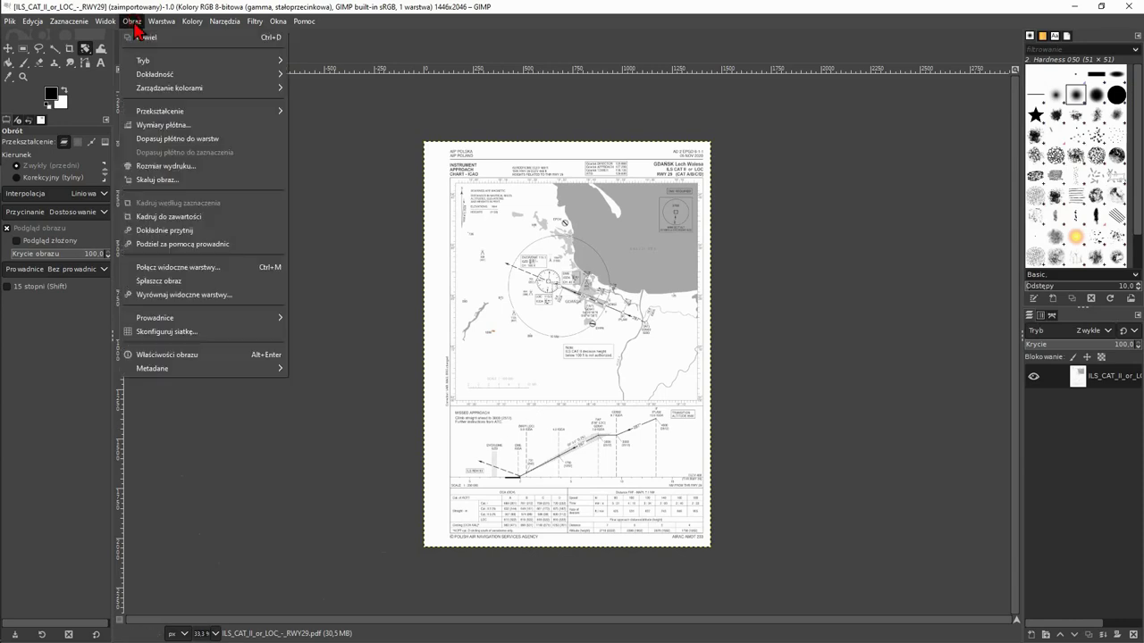
left_click(148, 131)
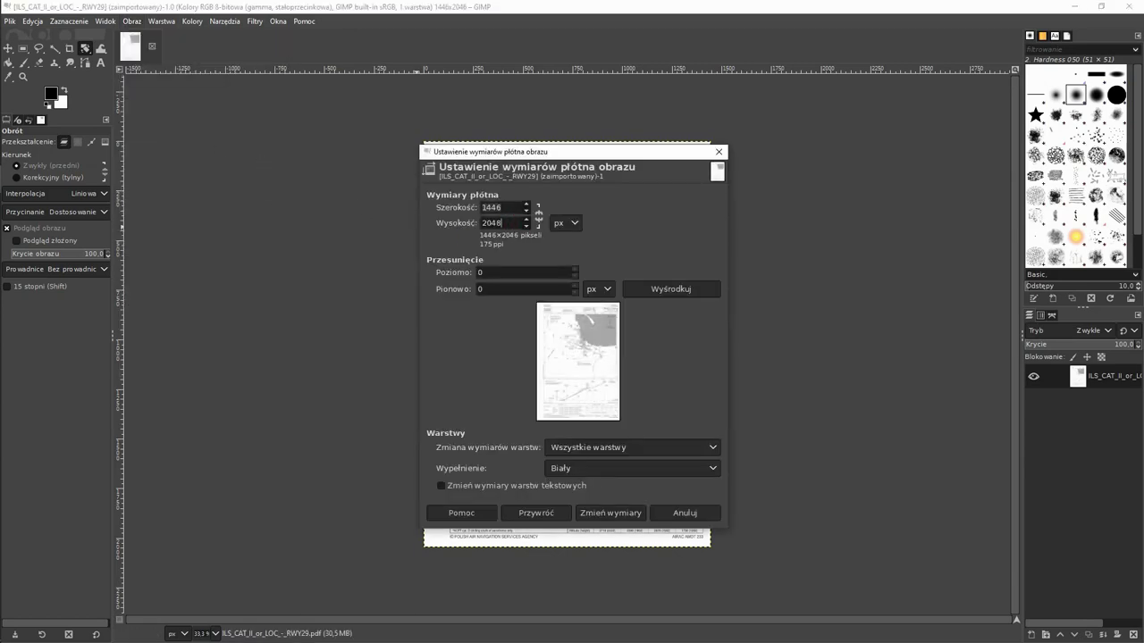
double_click(501, 222)
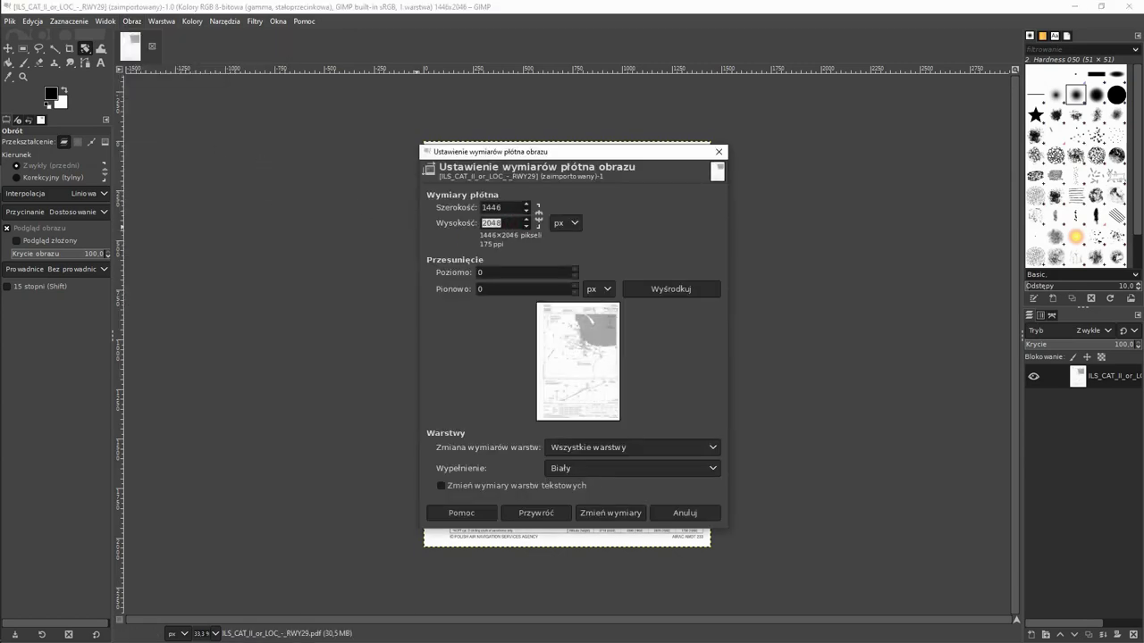
double_click(501, 207)
type("2048")
left_click(643, 291)
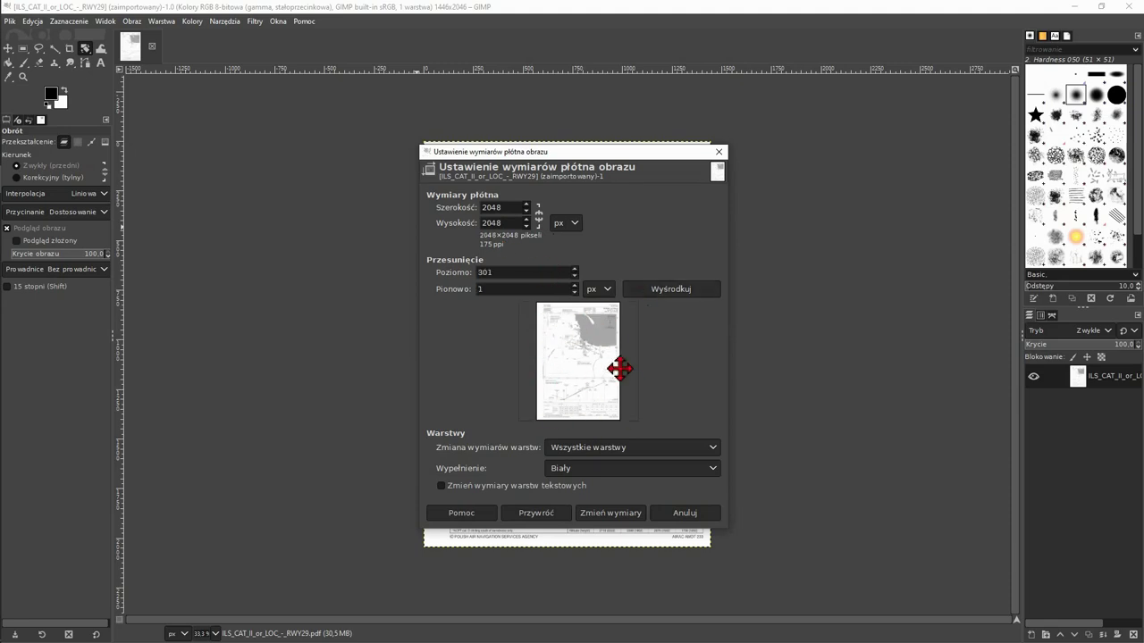
left_click(643, 292)
Step: Choose to resize all layers with white fill and apply the new canvas size
left_click(595, 451)
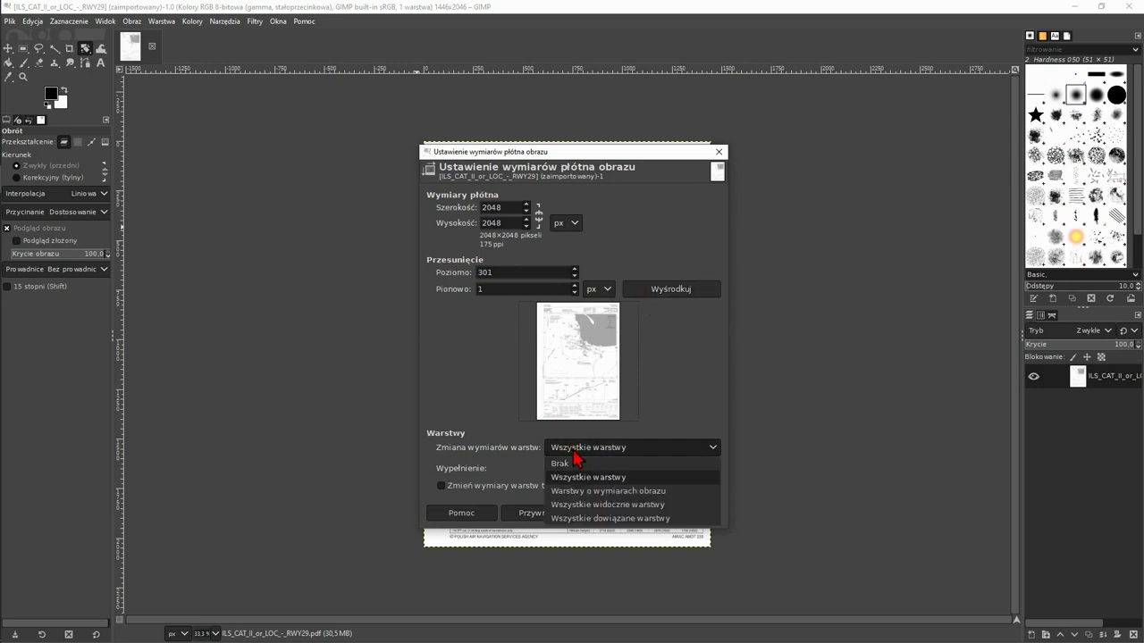
left_click(561, 475)
left_click(559, 468)
left_click(561, 466)
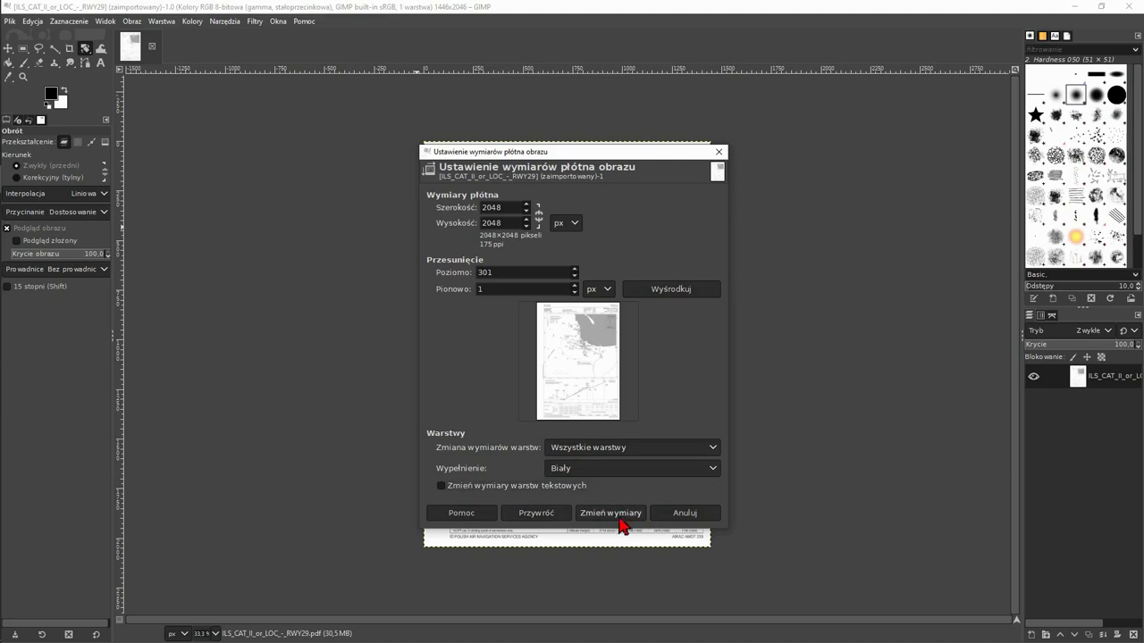
left_click(611, 513)
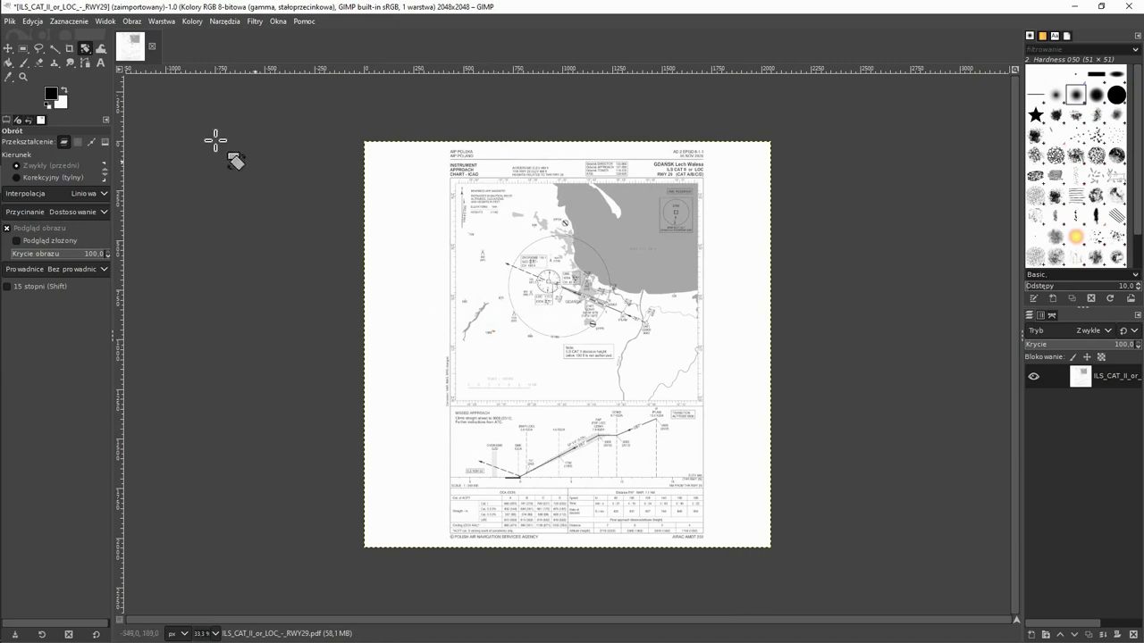
Step: Try rotating the chart layer by -90 degrees about its centre, reset the angle to 0 and leave the Rotate tool's dialog
left_click(223, 21)
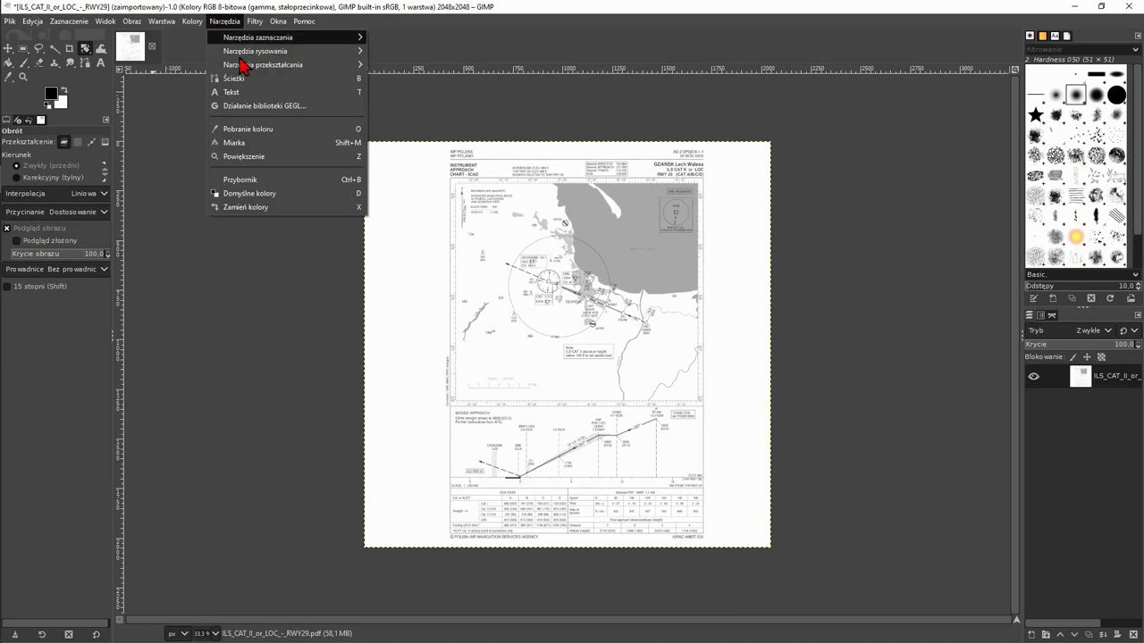
mouse_move(344, 64)
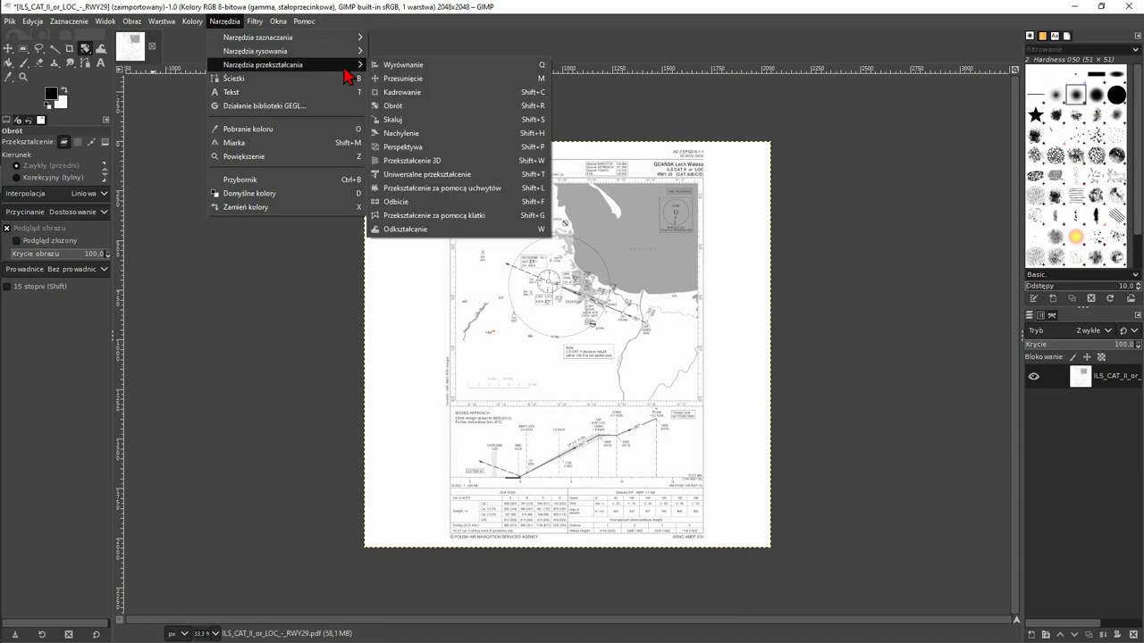
left_click(393, 105)
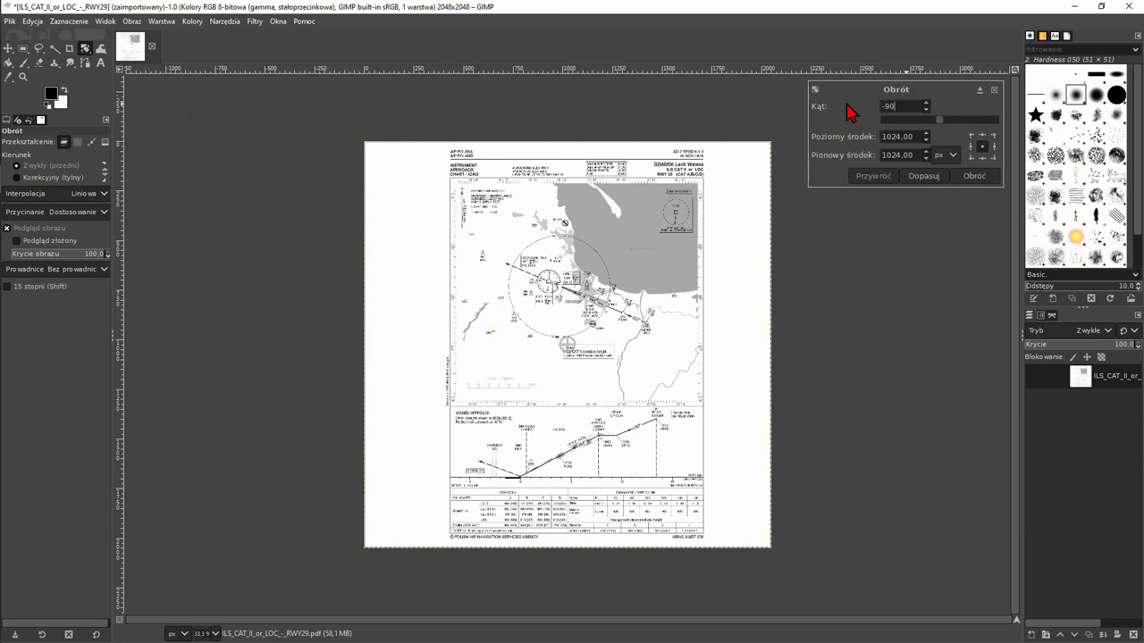
key("Return")
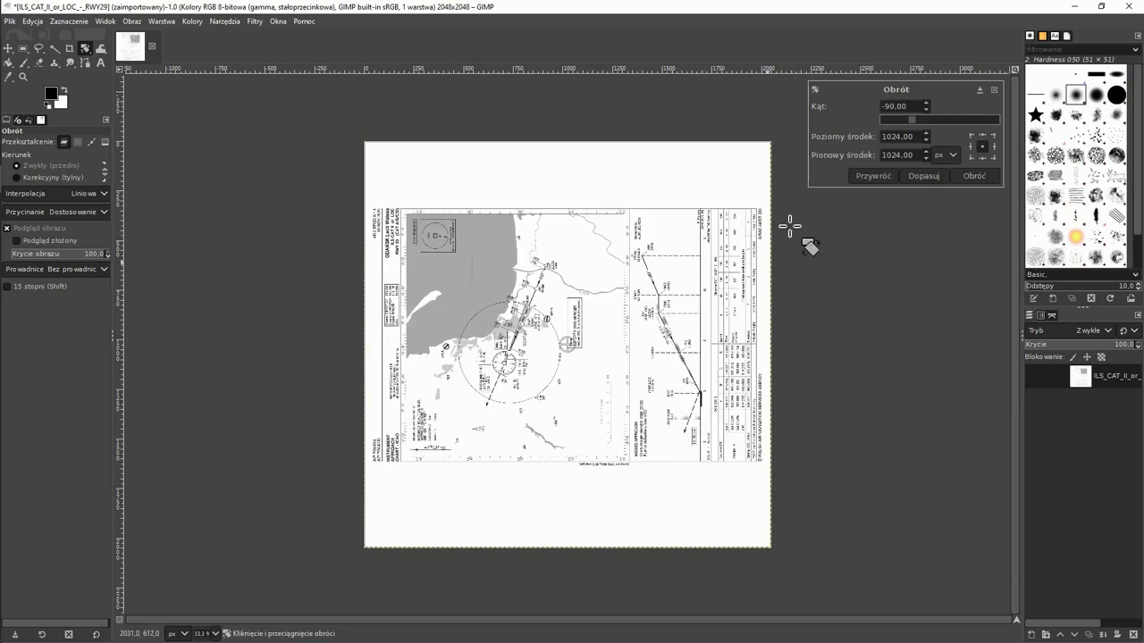
left_click_drag(910, 105, 879, 107)
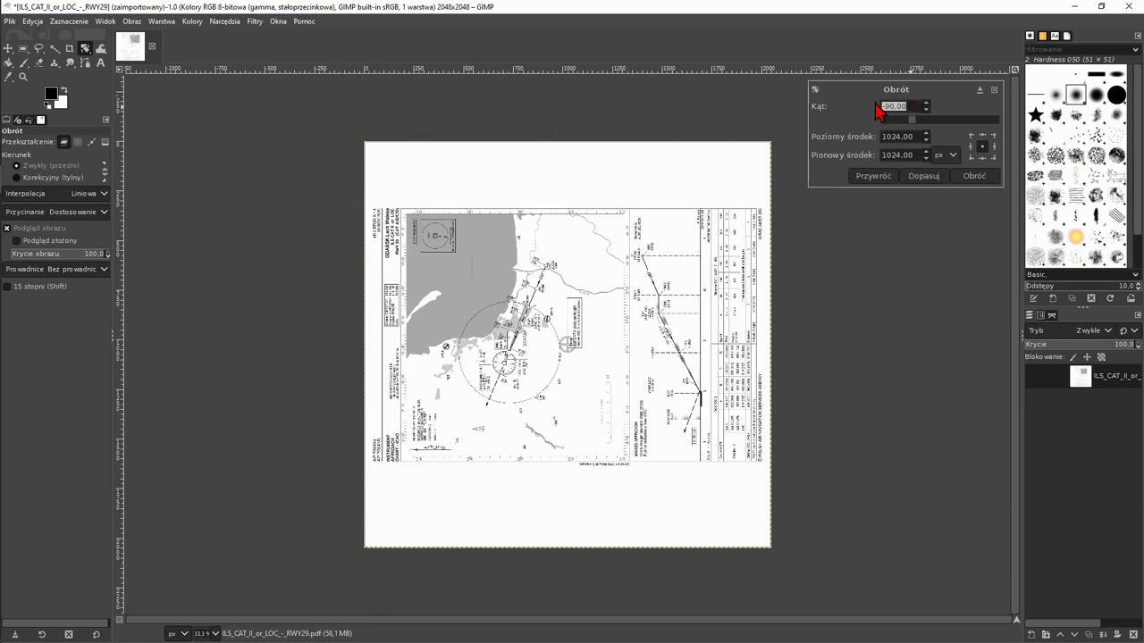
type("0")
key("Return")
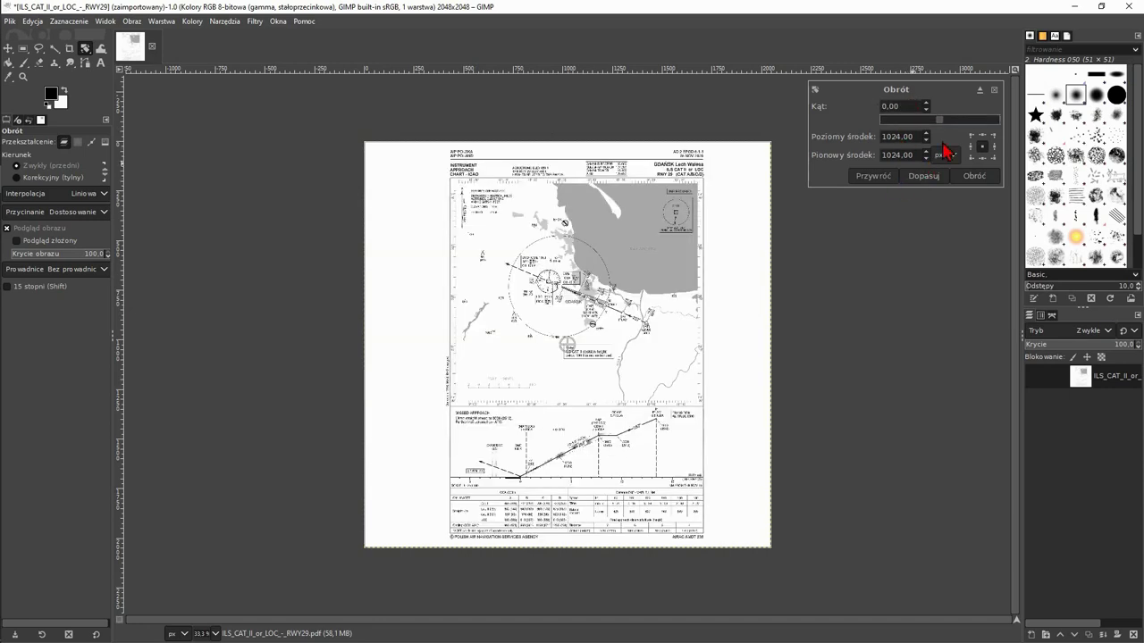
left_click(994, 90)
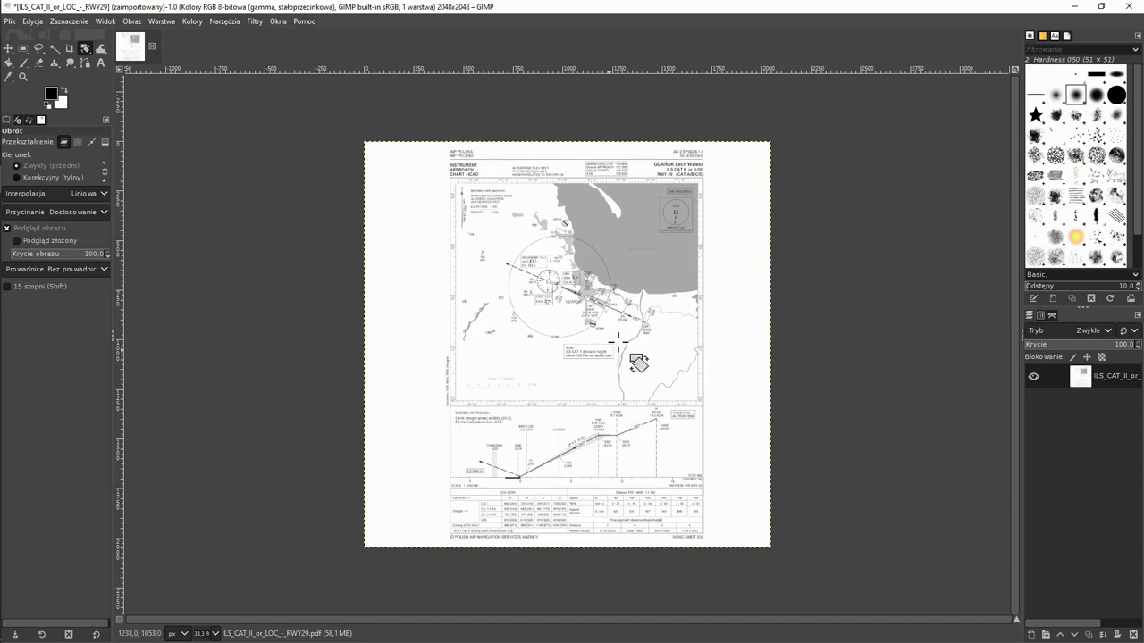
Step: Start exporting the chart as 29-ils.png into the epgd folder
left_click(11, 20)
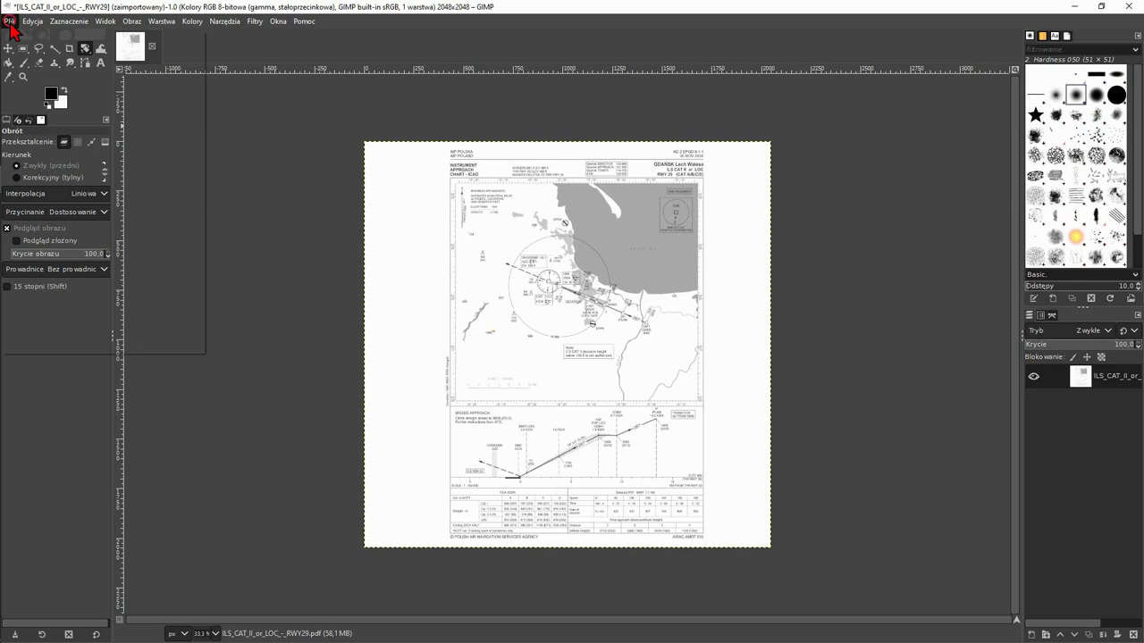
left_click(9, 207)
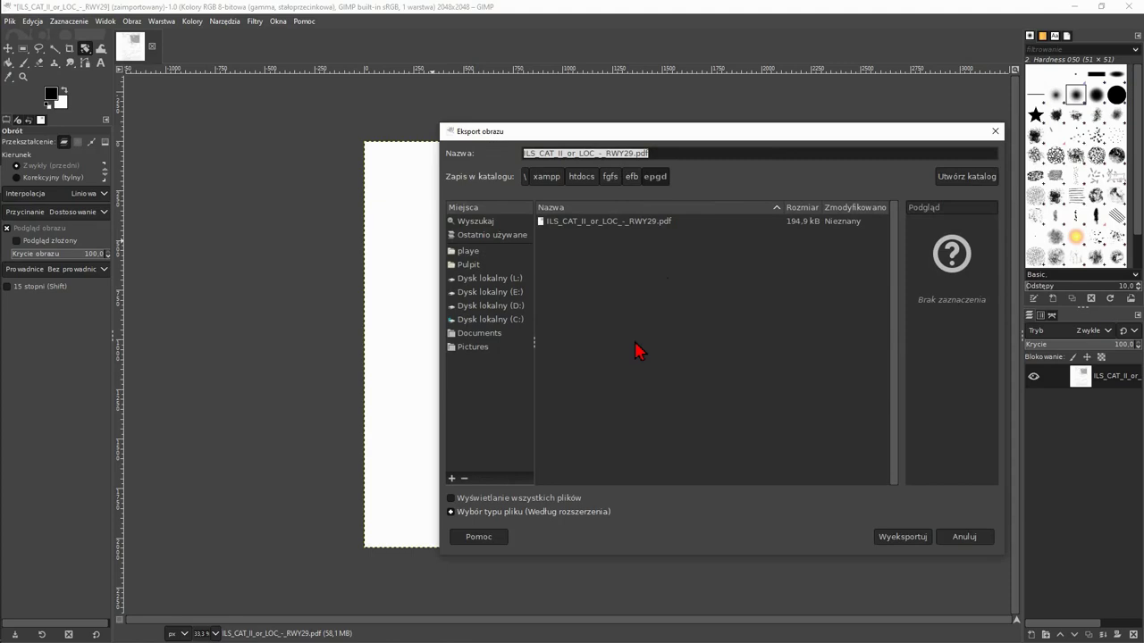
type("29-ils.png")
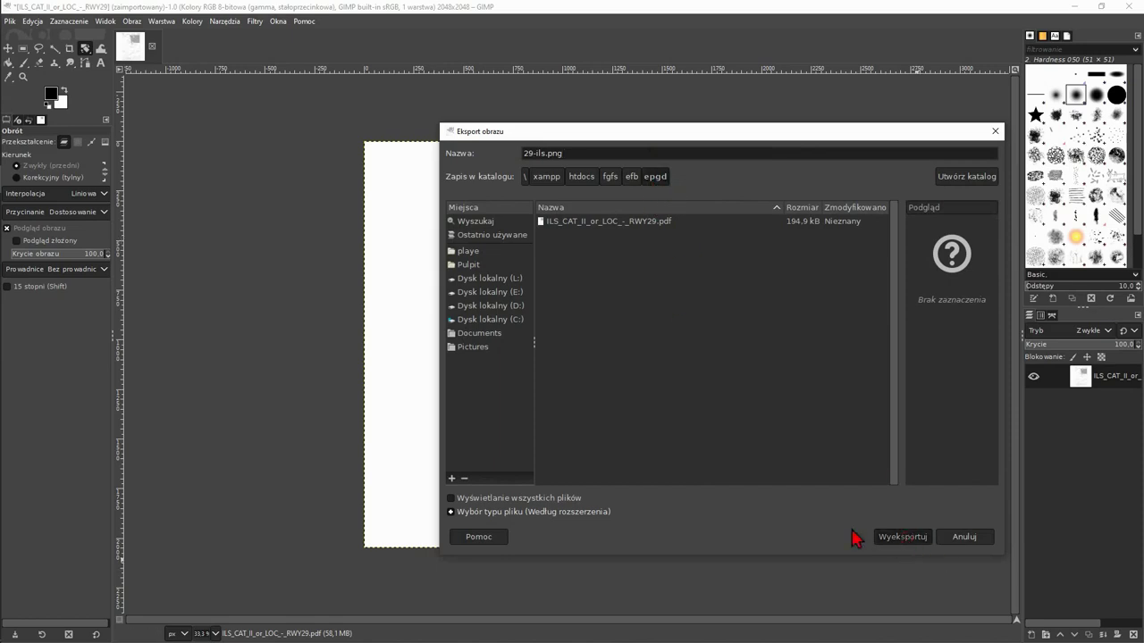
key("Return")
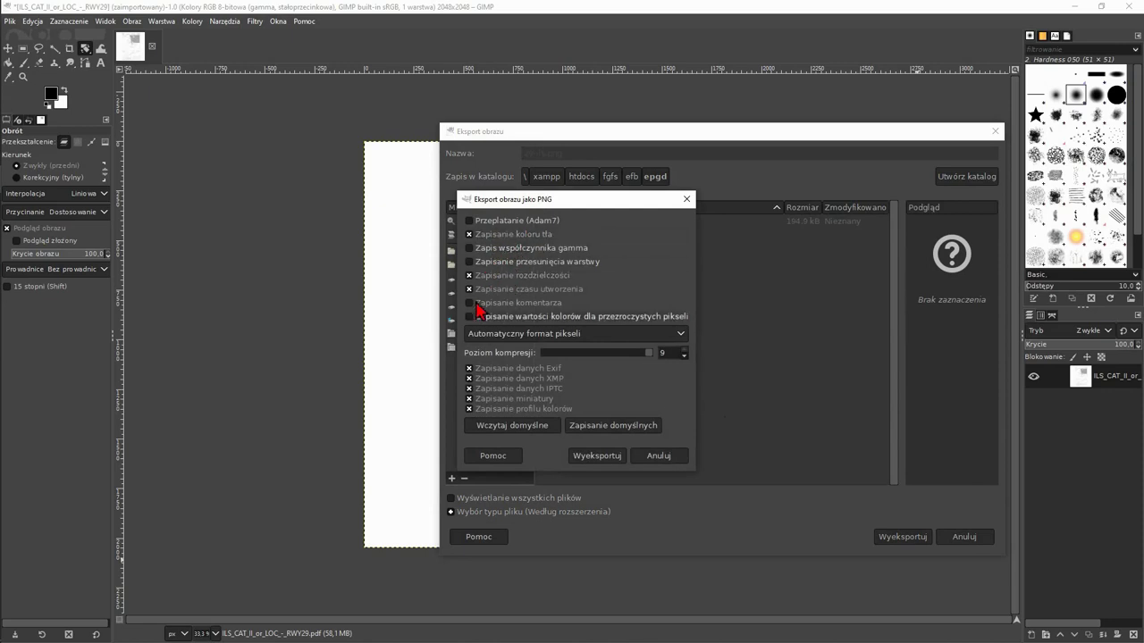
Step: Export the PNG without the creation time, Exif, XMP and IPTC data or thumbnail, keeping the resolution and compression level 9
left_click(520, 277)
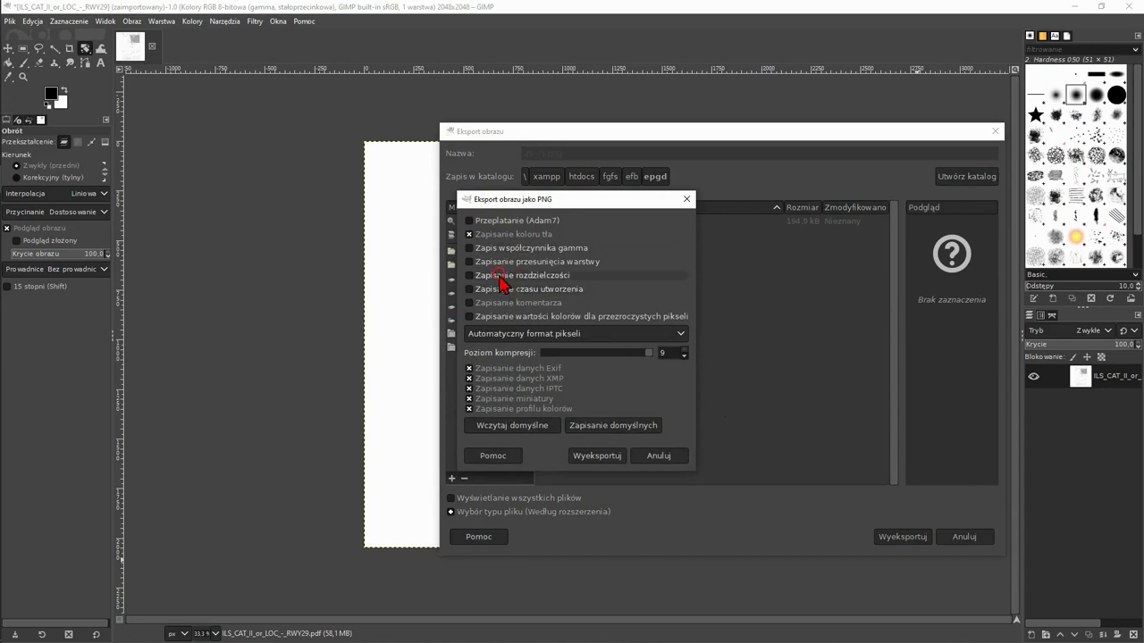
left_click(494, 275)
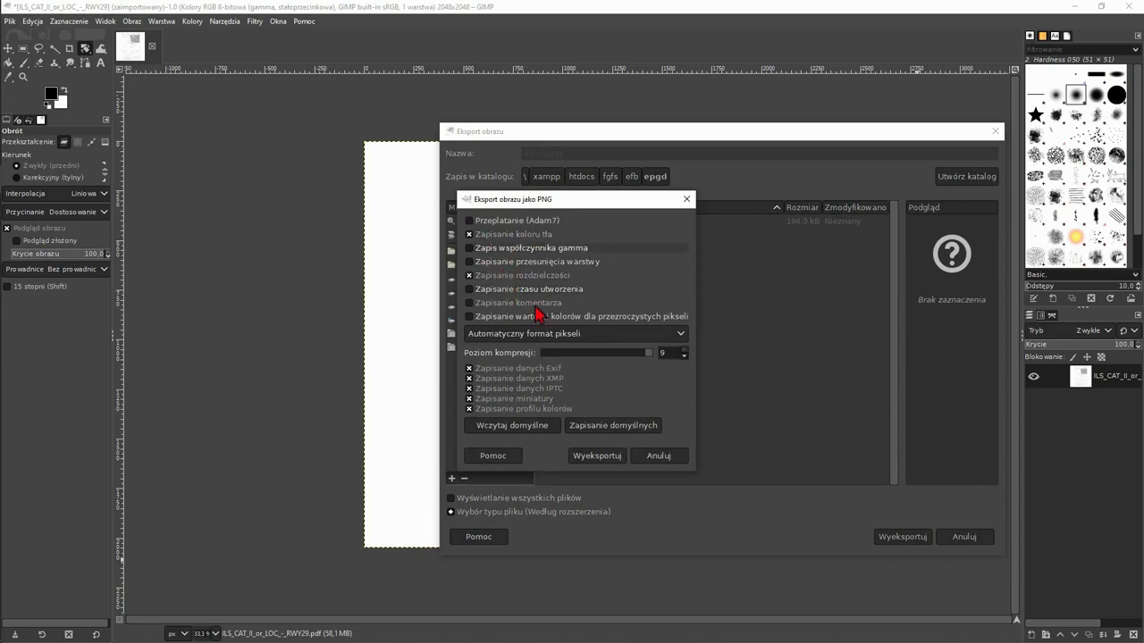
left_click(517, 379)
left_click(517, 389)
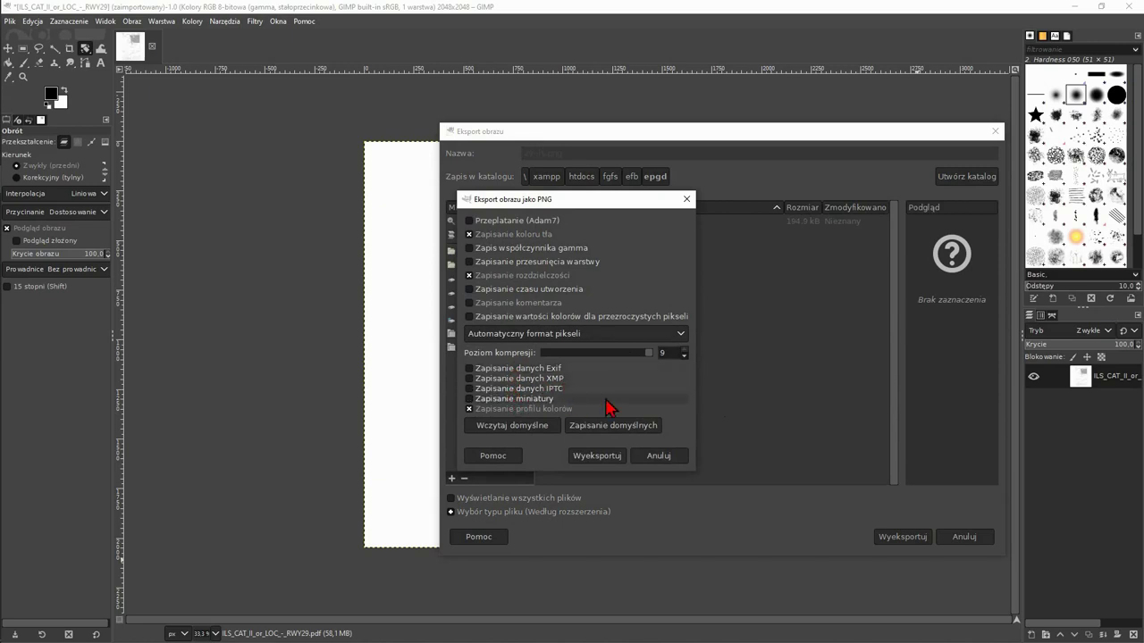
left_click(605, 457)
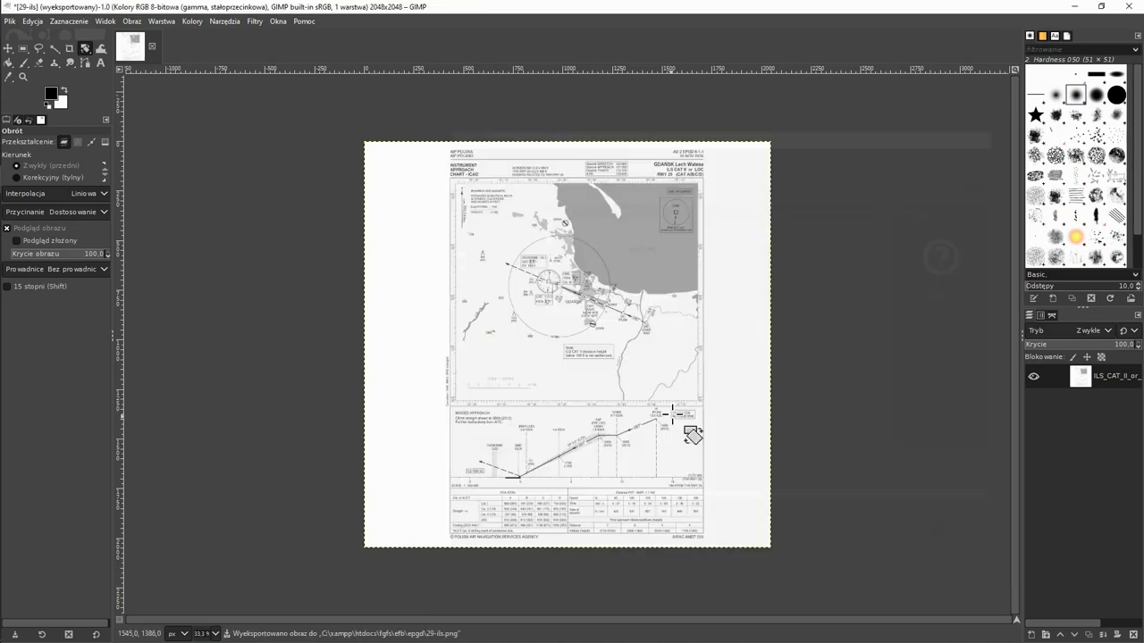
Step: Switch from GIMP to the epgd folder, view the exported 29-ils.png and close the image viewer
left_click(1075, 7)
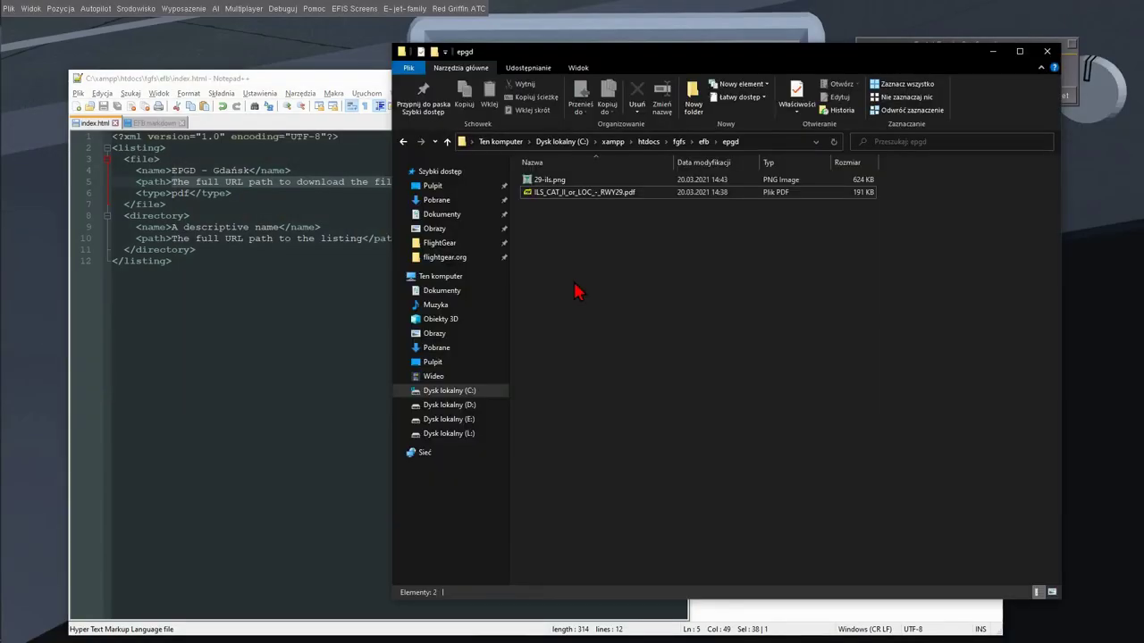
key("alt+Tab")
left_click(546, 181)
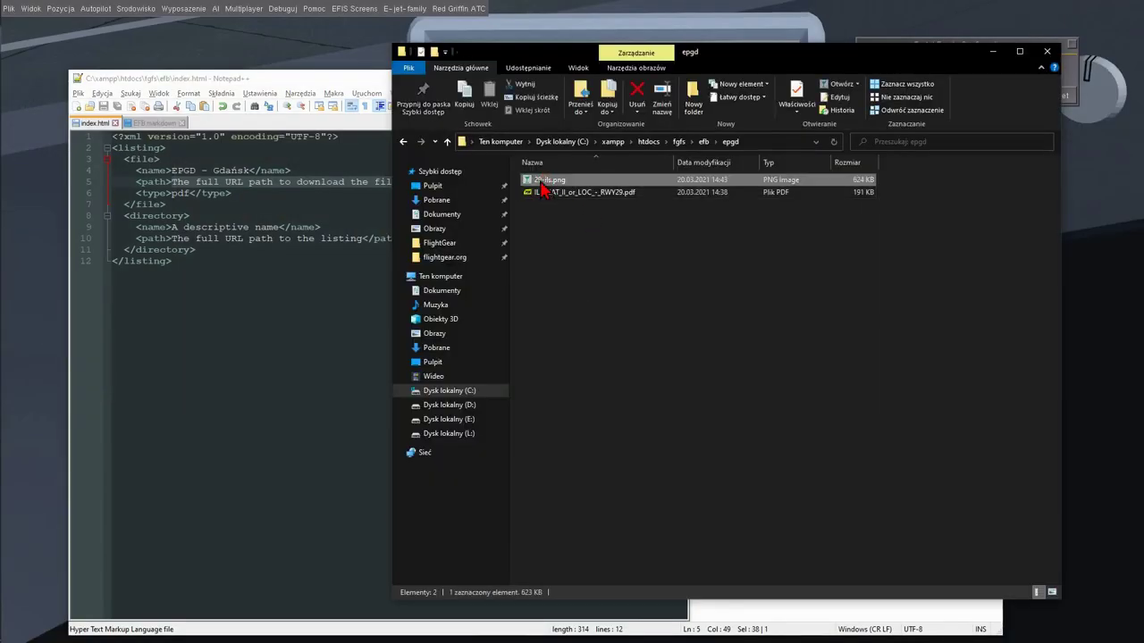
double_click(541, 181)
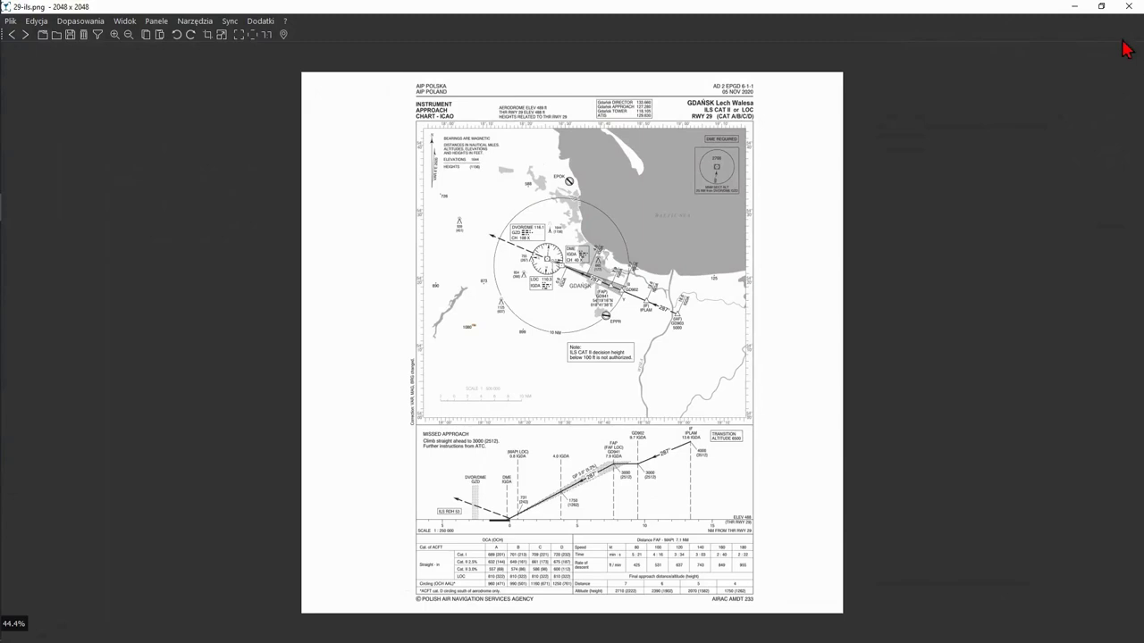
left_click(1135, 9)
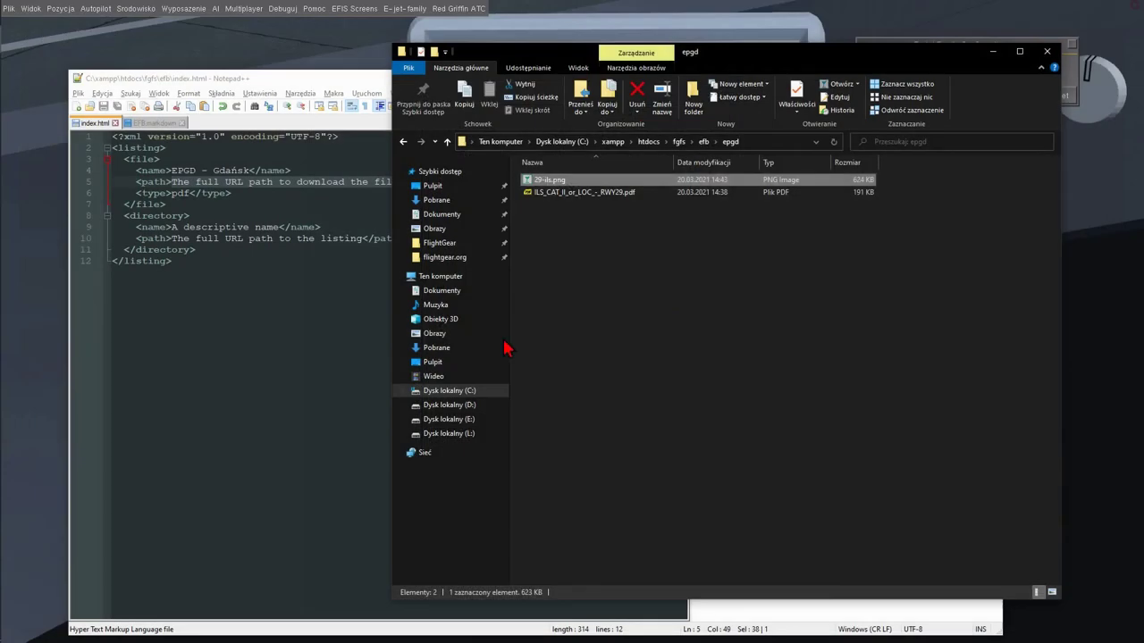
Step: Delete the source PDF ILS_CAT_II_or_LOC_-_RWY29.pdf from the epgd folder
left_click(625, 193)
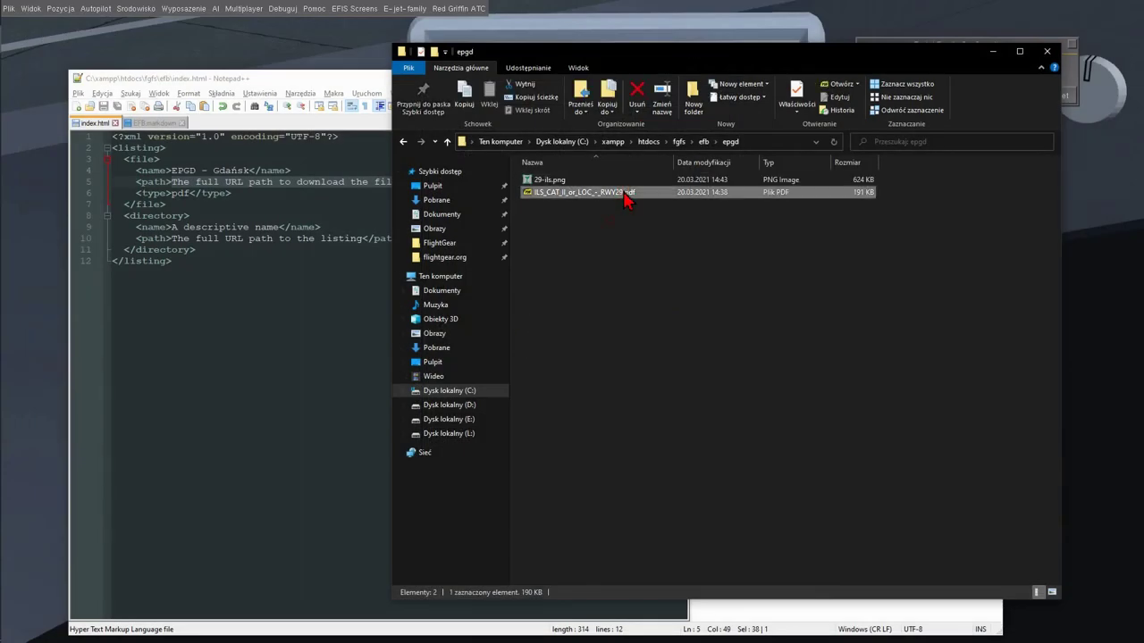
right_click(626, 198)
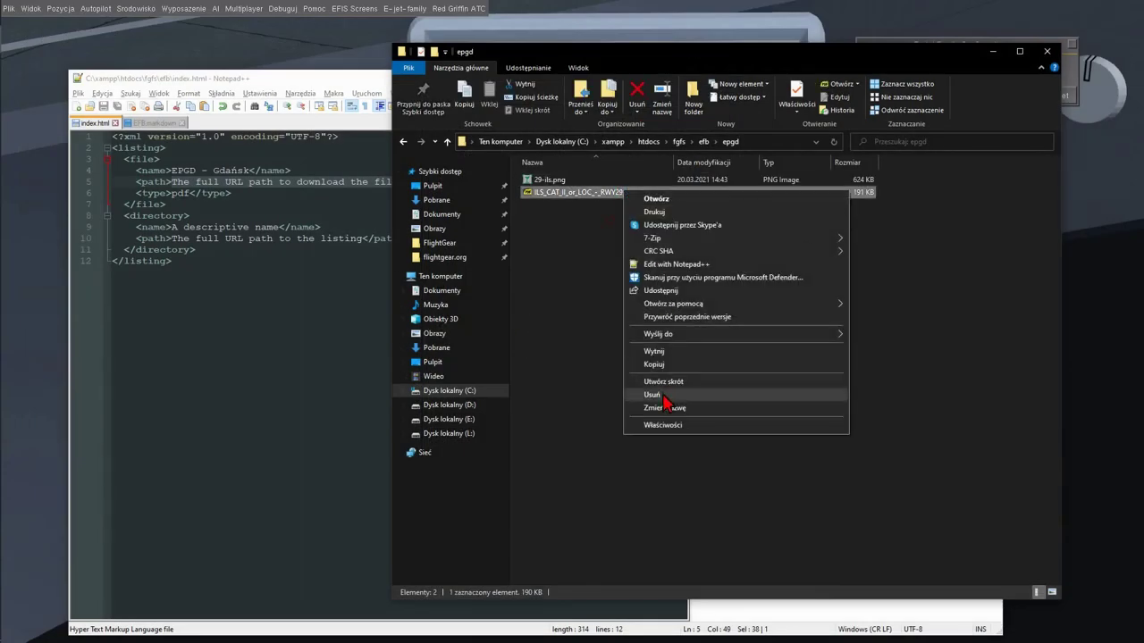
left_click(666, 469)
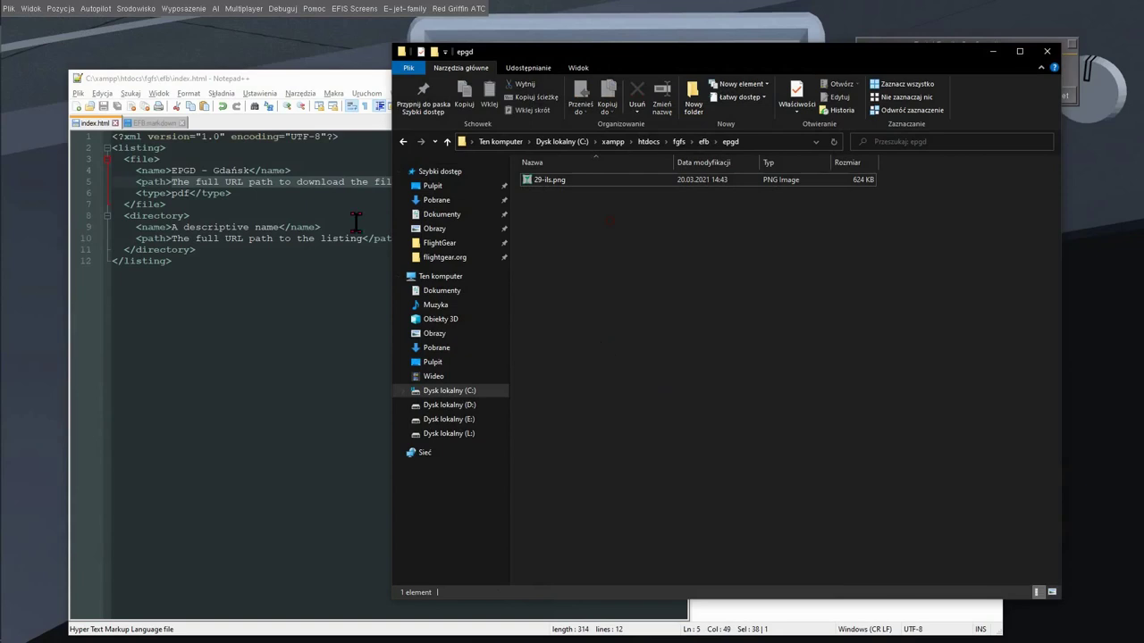
Step: Check the efb folder for the location of the epgd chart folder relative to index.html
left_click_drag(346, 78, 373, 206)
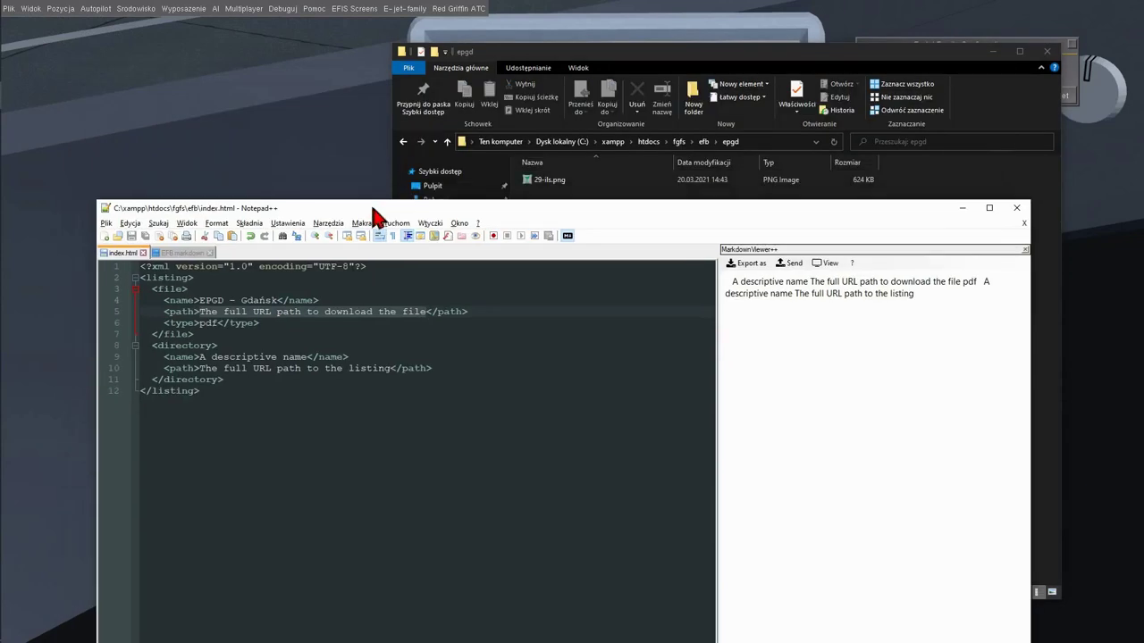
left_click_drag(204, 312, 432, 313)
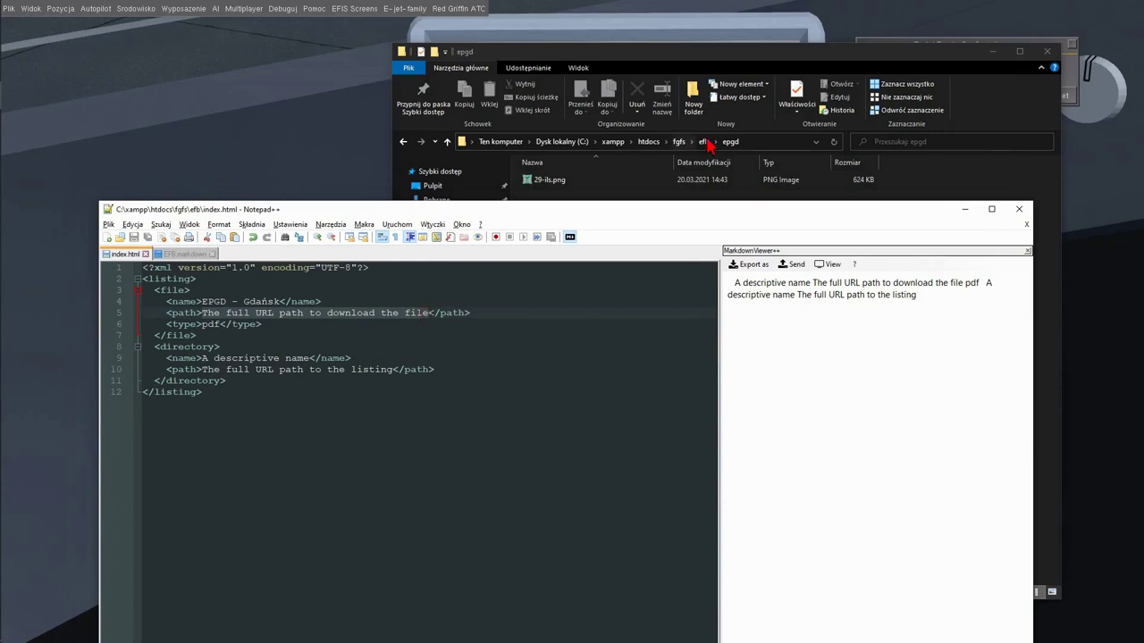
left_click(703, 141)
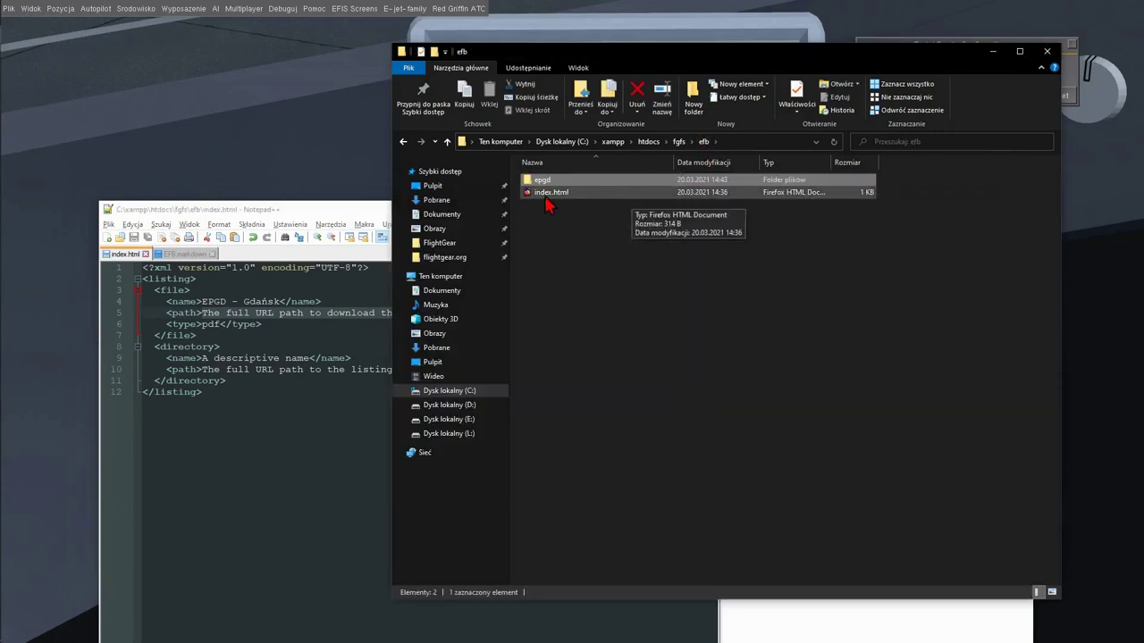
left_click(556, 195)
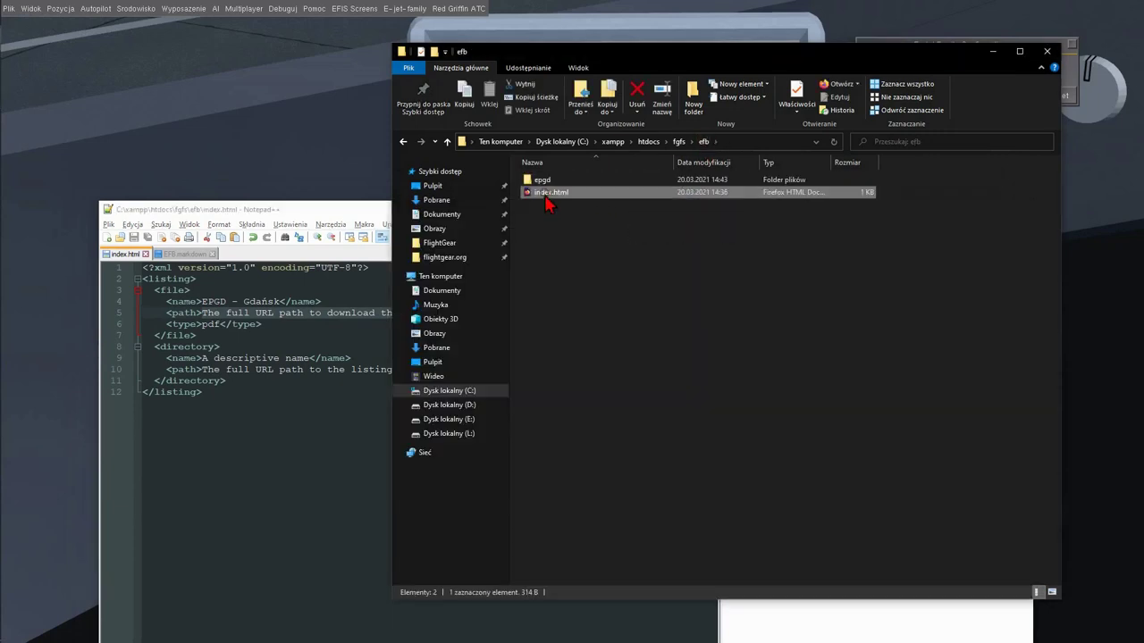
left_click(679, 141)
double_click(540, 181)
left_click(545, 195)
left_click(542, 183)
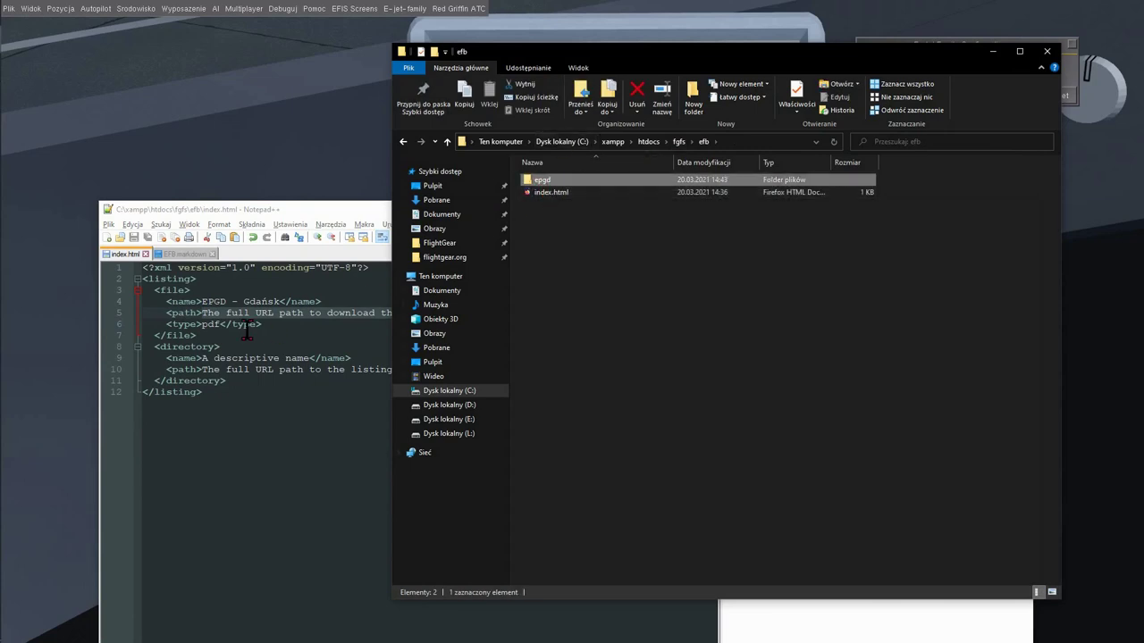
Step: Replace the placeholder path of the EPGD - Gdańsk file entry in index.html with epgd/29-ils.png
left_click(205, 312)
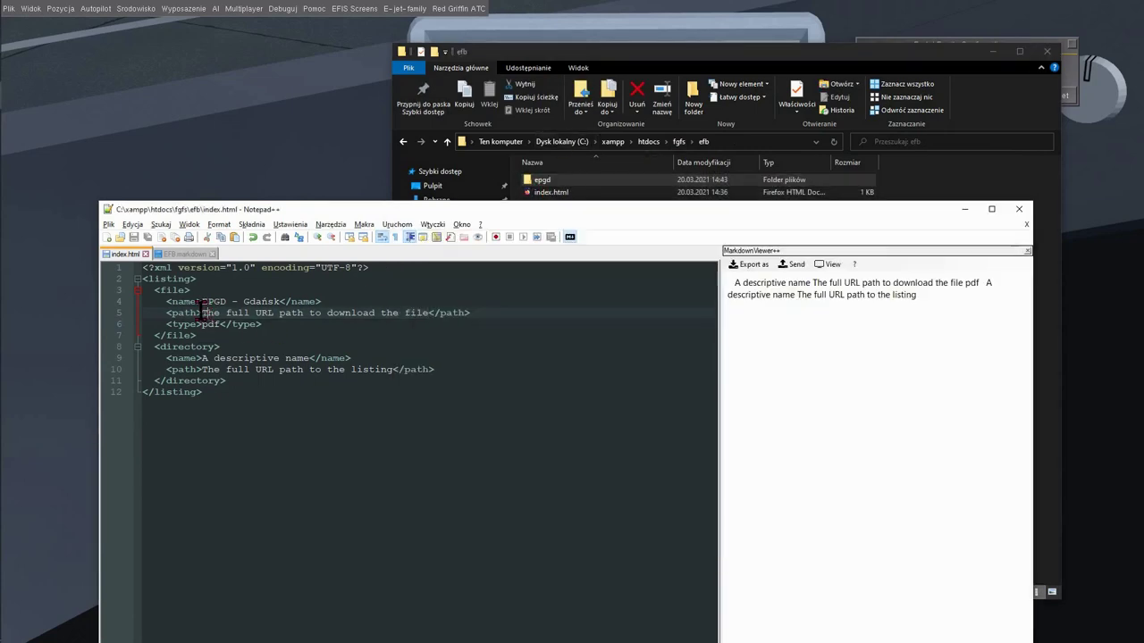
left_click(428, 313, "shift")
type("epgd/")
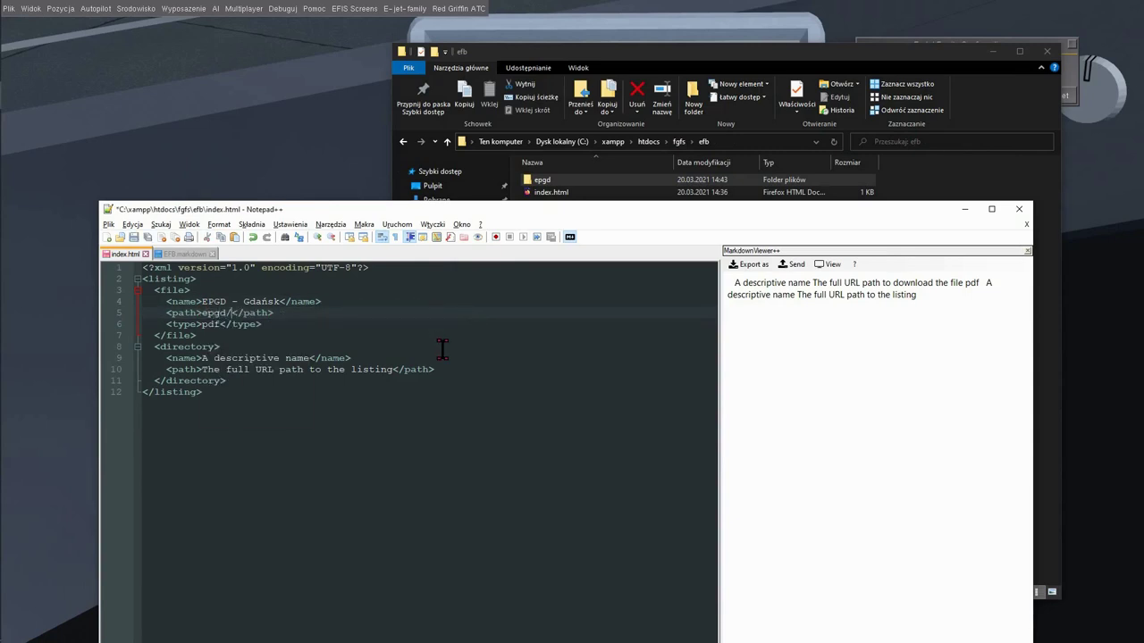
double_click(541, 180)
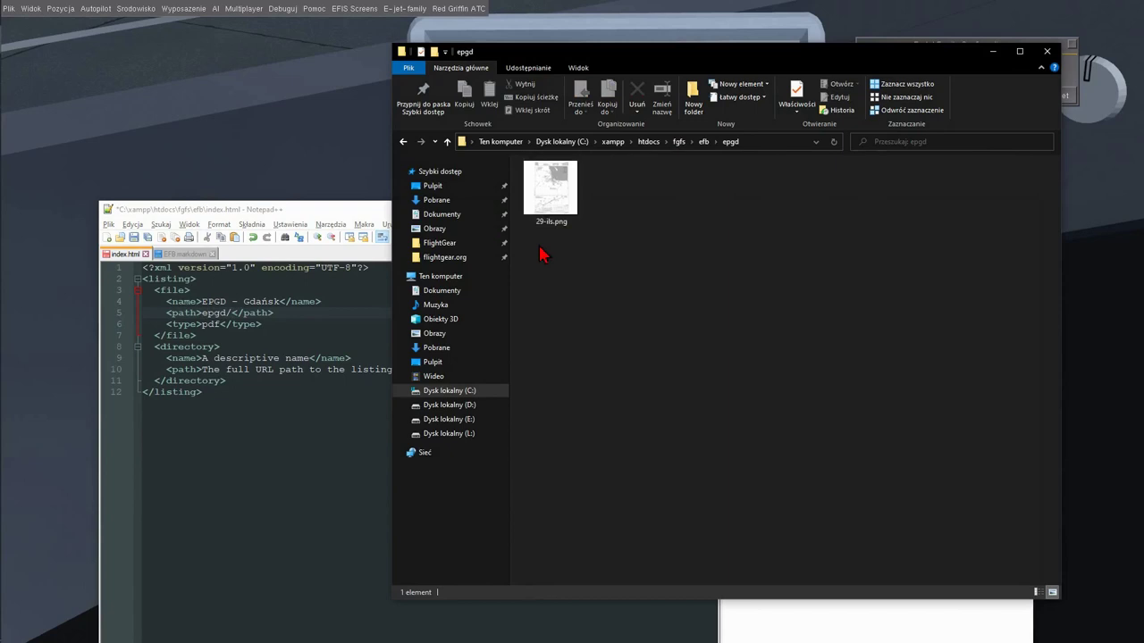
left_click(546, 210)
left_click_drag(359, 208, 369, 250)
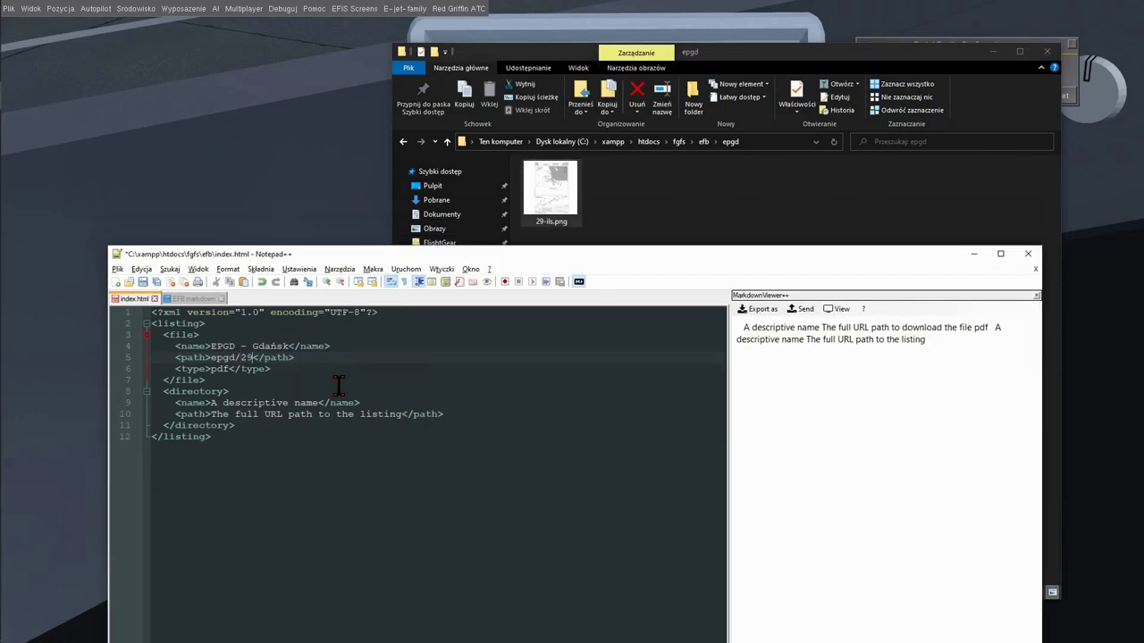
type("-ils.png")
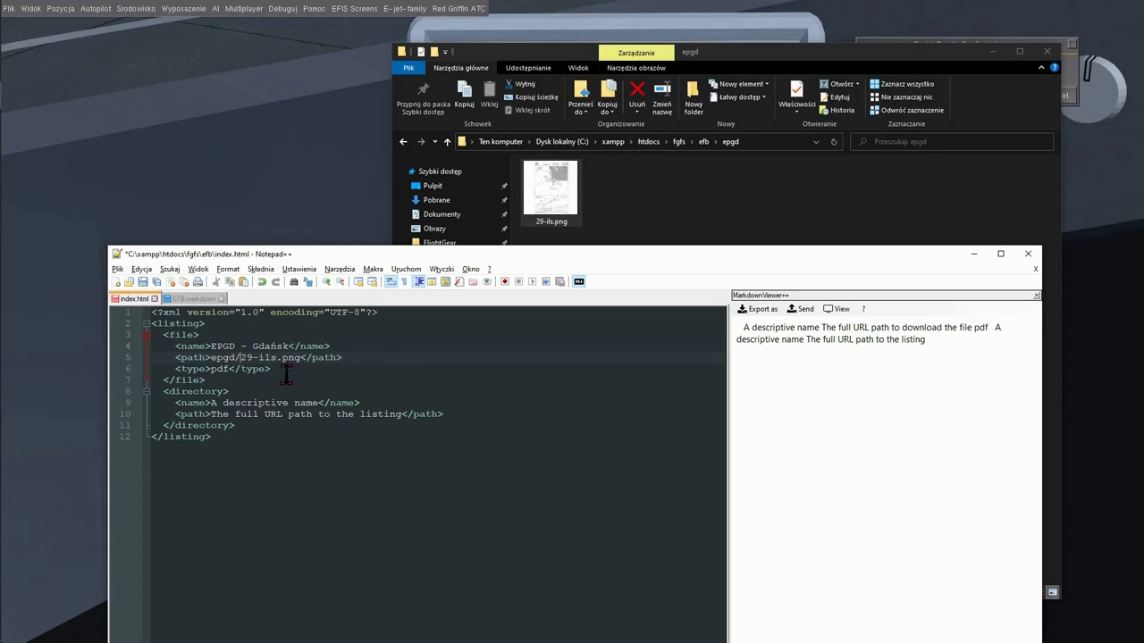
Step: Save index.html with the file type left as pdf and switch back to FlightGear's Flight Bag
left_click_drag(241, 357, 300, 357)
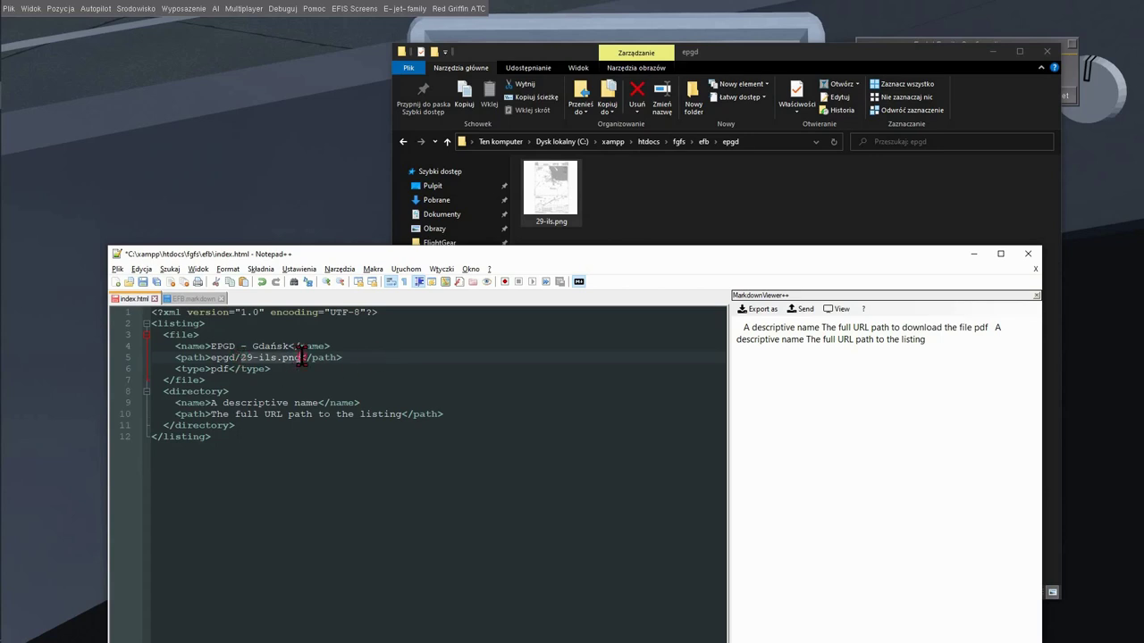
left_click(287, 360)
double_click(220, 369)
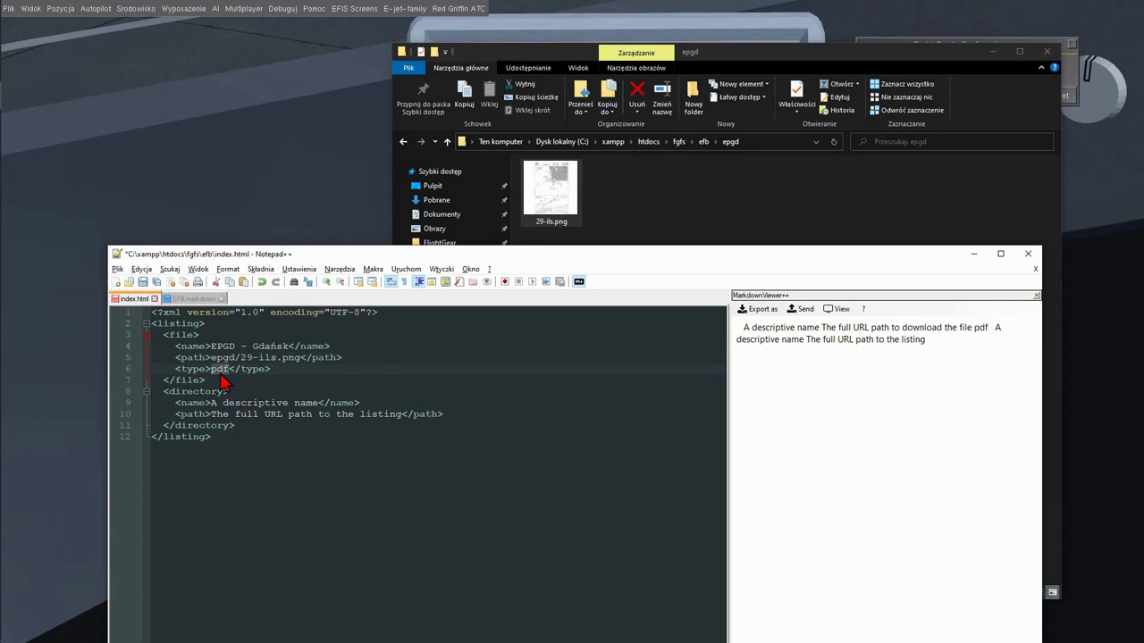
left_click(143, 282)
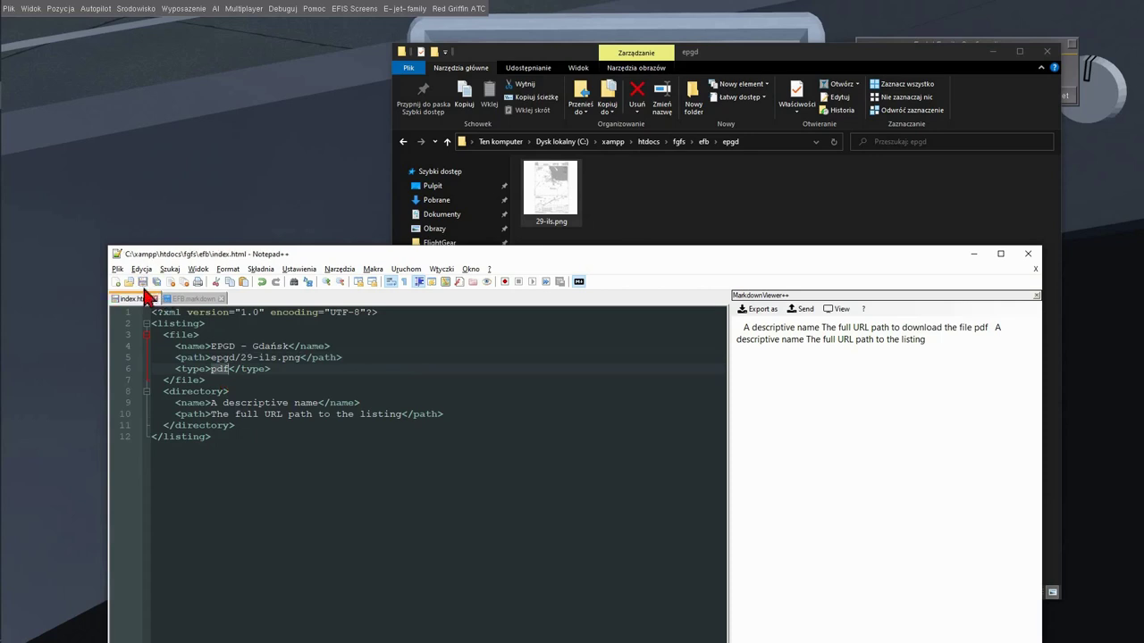
left_click(300, 214)
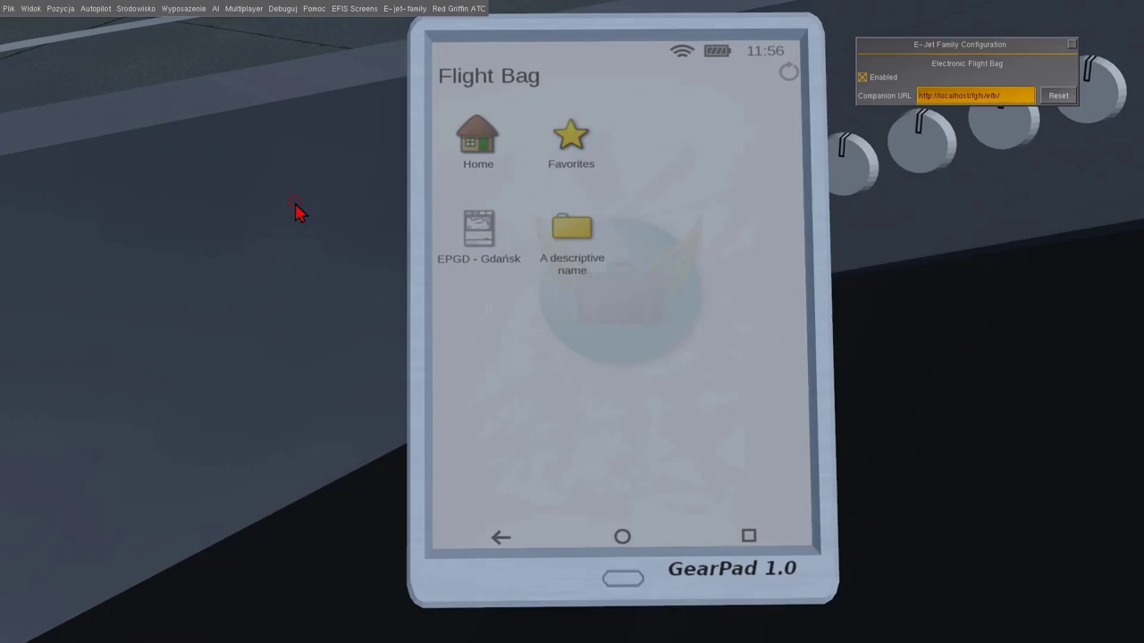